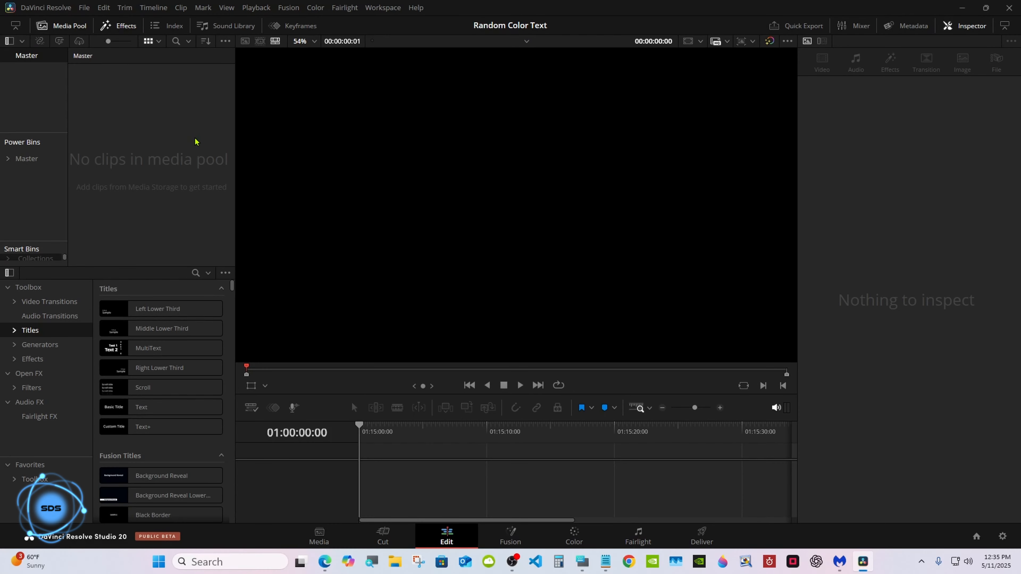
Create a new Fusion composition clip with the default 5-second duration and place it on the timeline
right_click(196, 141)
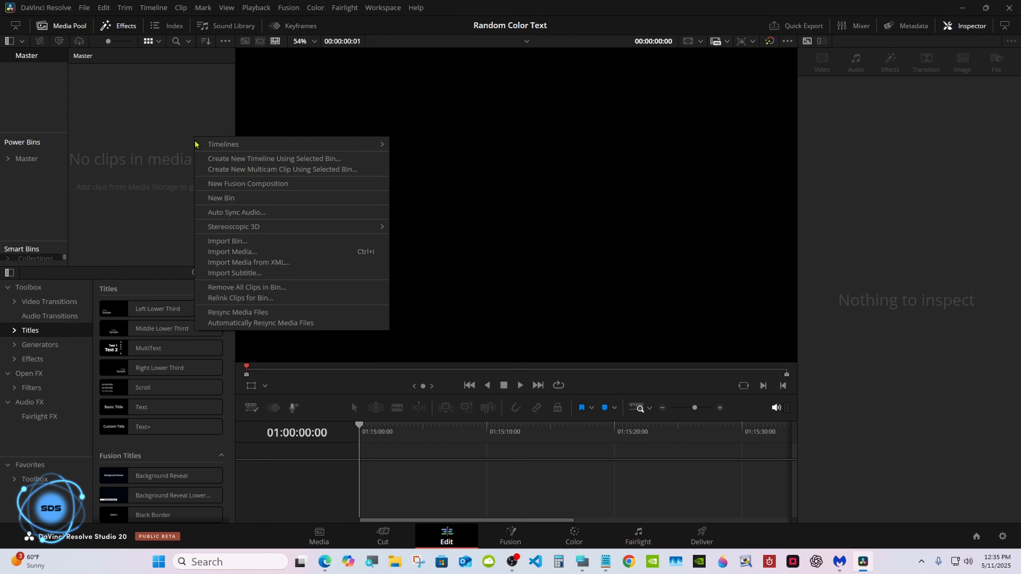
left_click(298, 184)
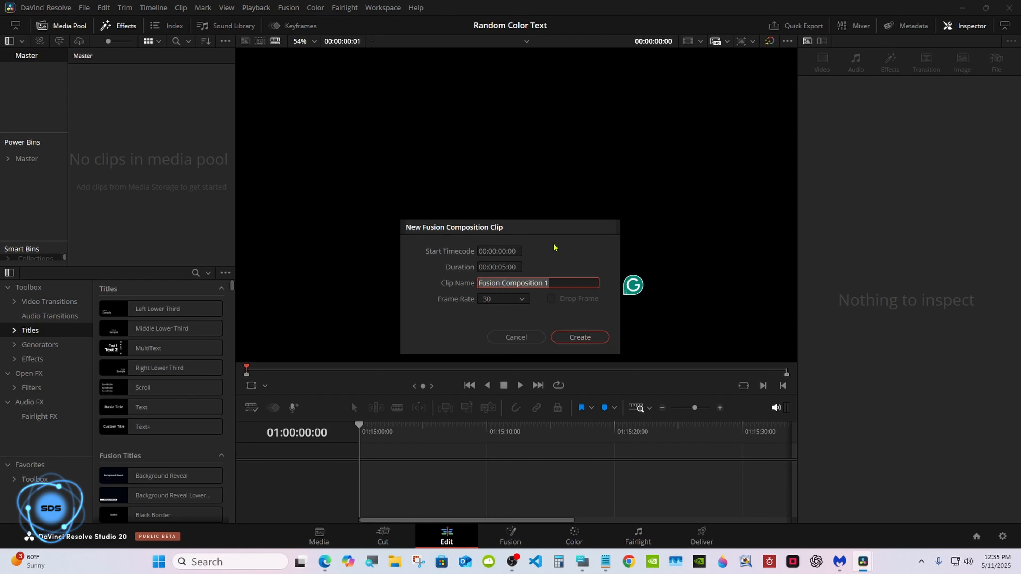
left_click(564, 338)
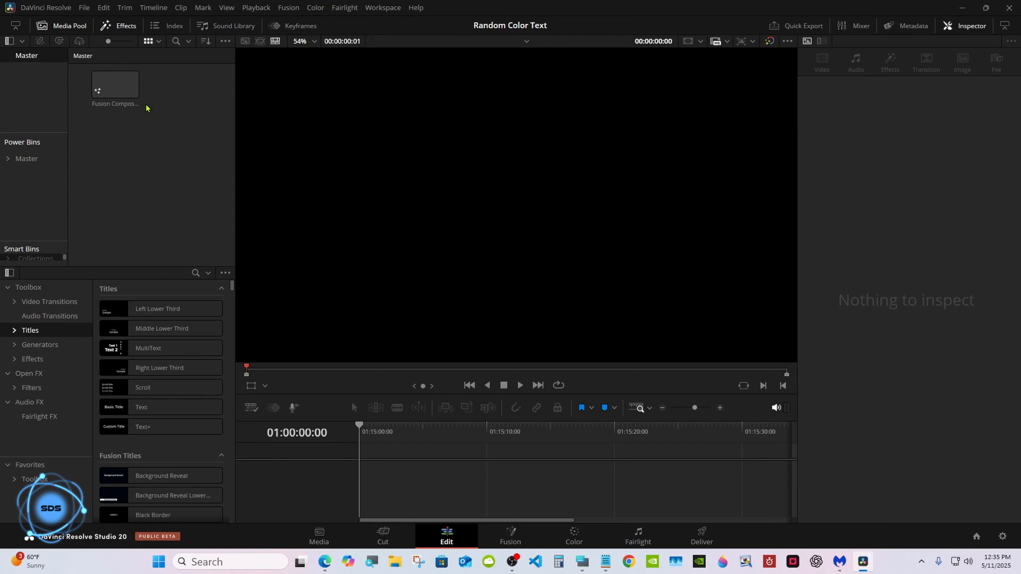
left_click_drag(146, 102, 444, 318)
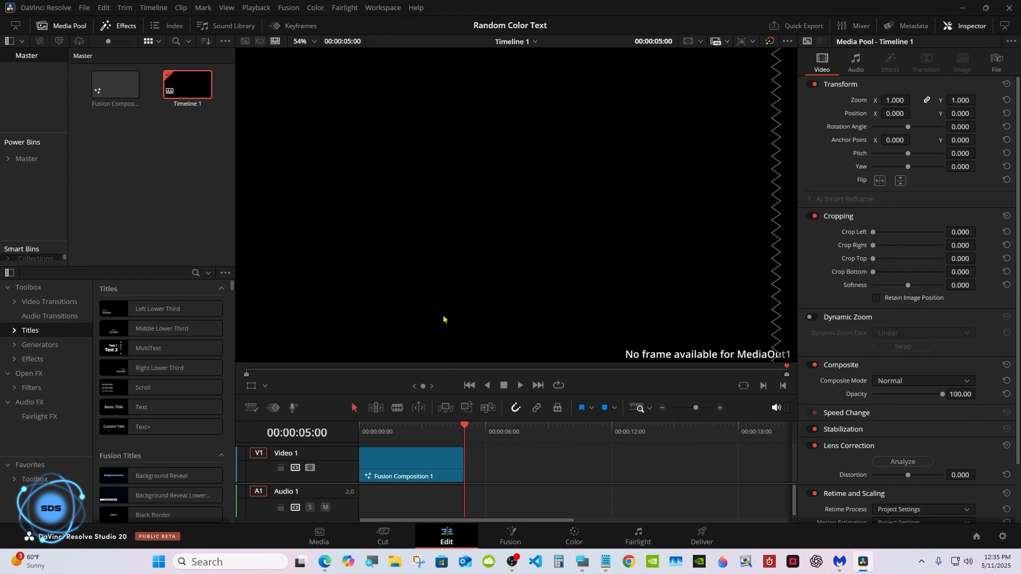
Switch to the Fusion page and bring up the on-screen keyboard, placed clear of the nodes
left_click(515, 535)
left_click(582, 562)
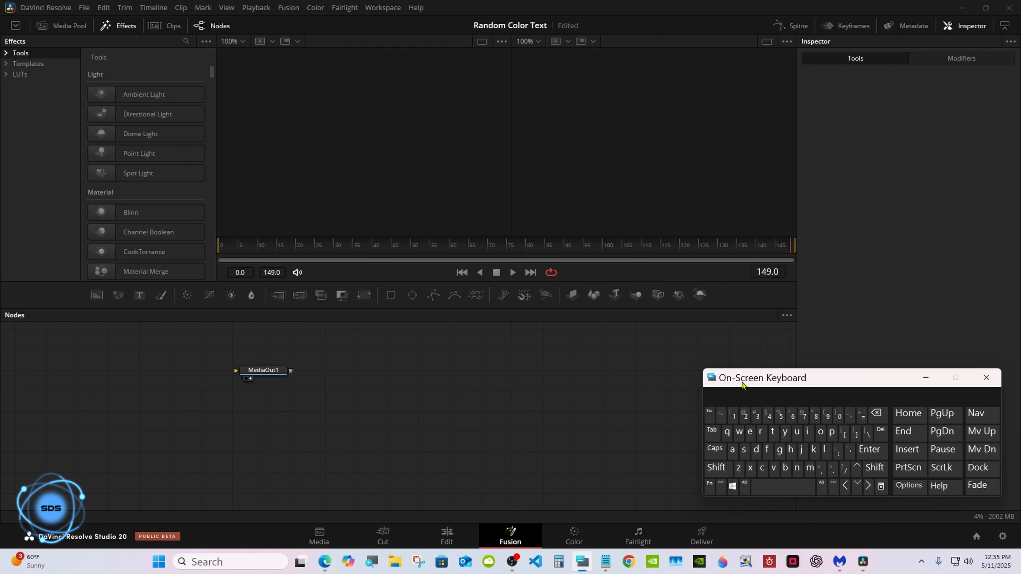
left_click_drag(742, 385, 752, 393)
Move the MediaOut1 node away to make room and add an sText node to the composition
left_click_drag(248, 379, 589, 421)
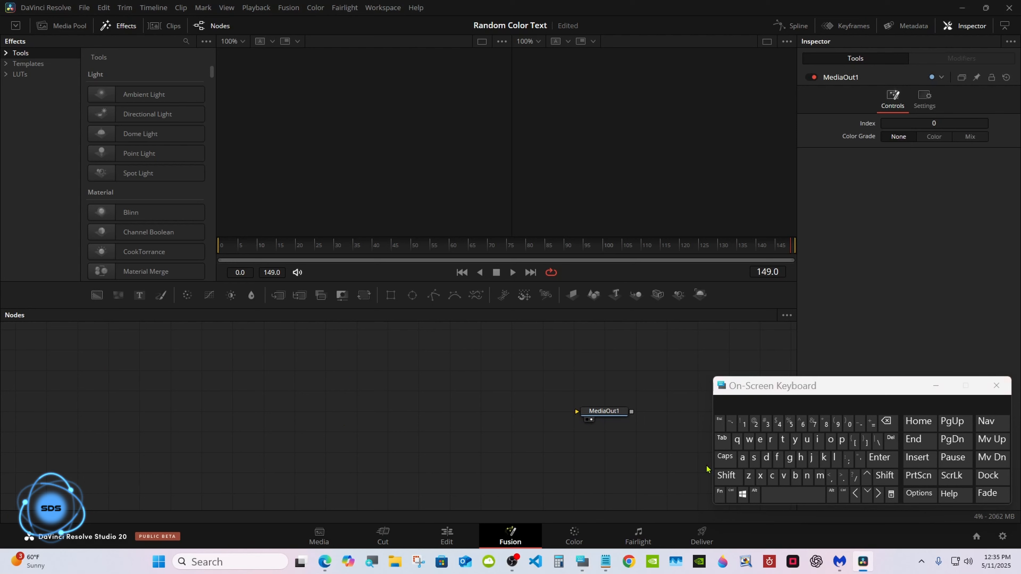
left_click(725, 475)
left_click(784, 493)
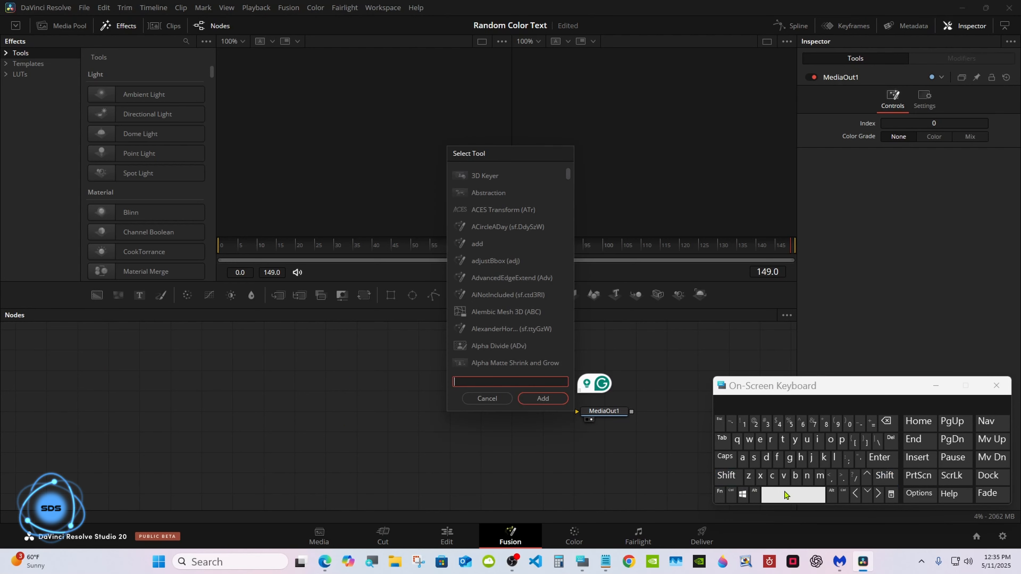
type("ste")
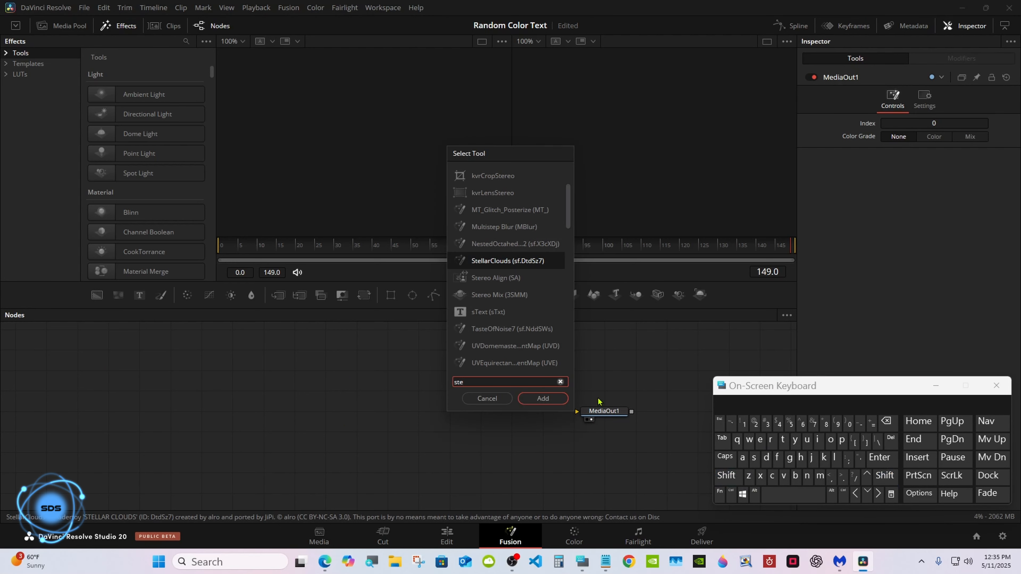
type("xt")
left_click(542, 398)
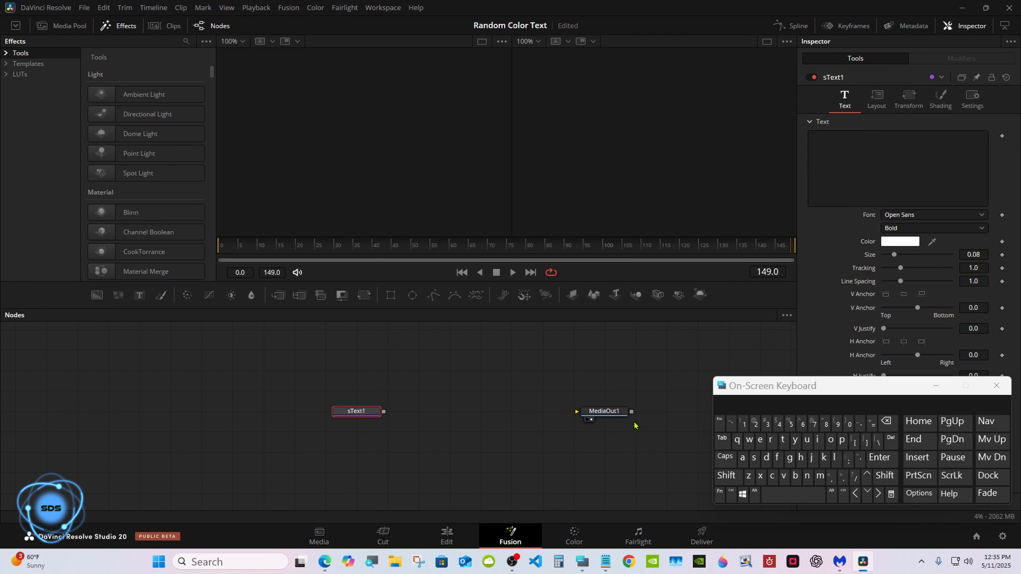
Find the Extrude 3D tool by searching for "ext" and add it after the sText1 node
left_click(726, 475)
left_click(774, 495)
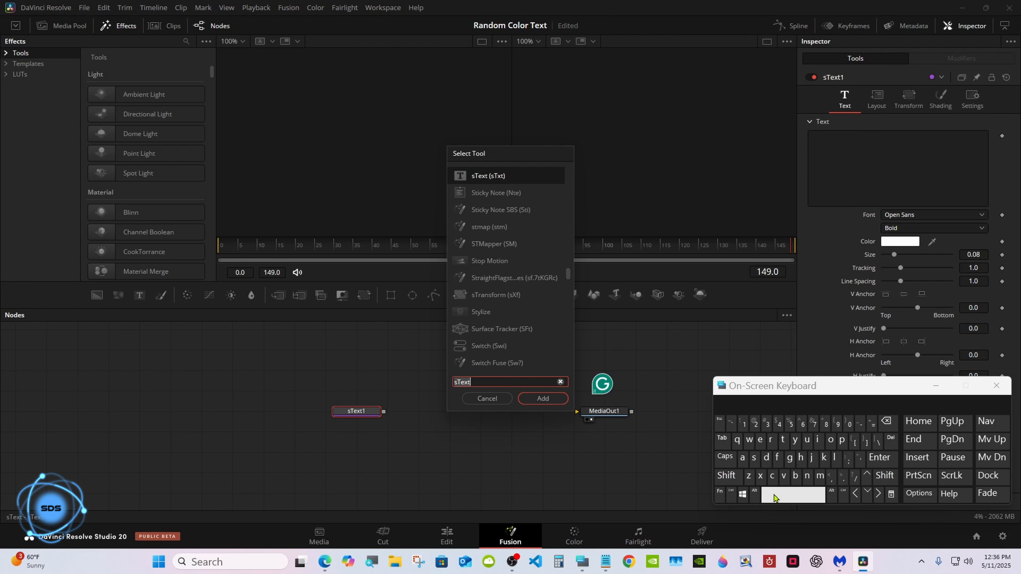
left_click(759, 439)
left_click(759, 475)
left_click(782, 439)
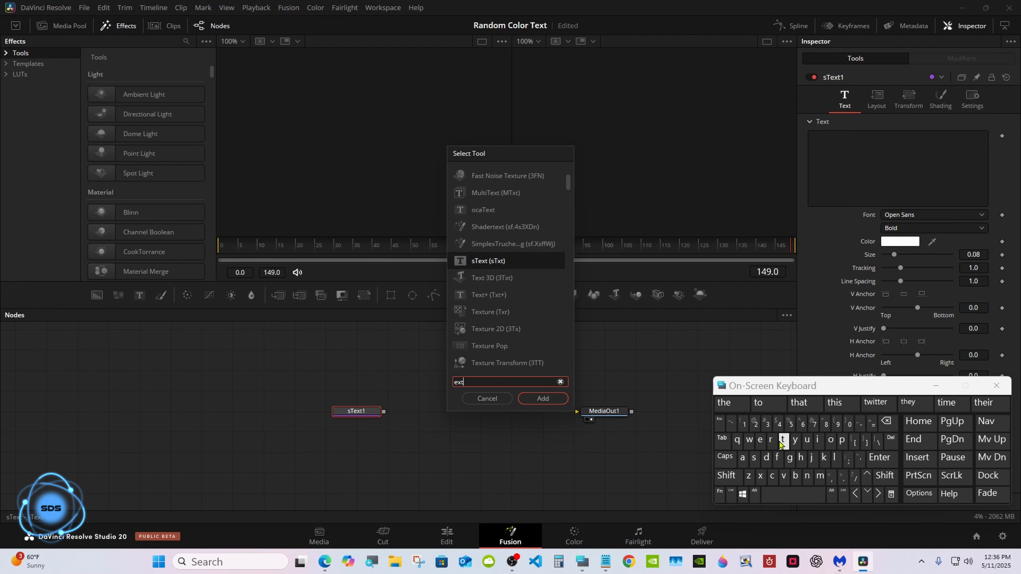
left_click(494, 176)
left_click(542, 398)
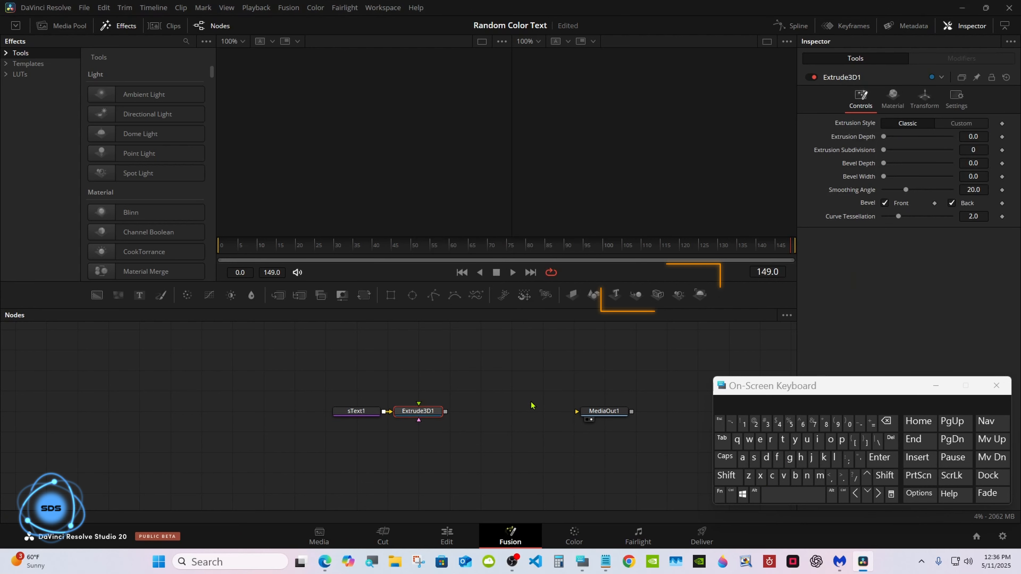
Add Merge 3D, Camera 3D and Renderer 3D nodes after the extrusion and connect the renderer to MediaOut1
left_click(637, 295)
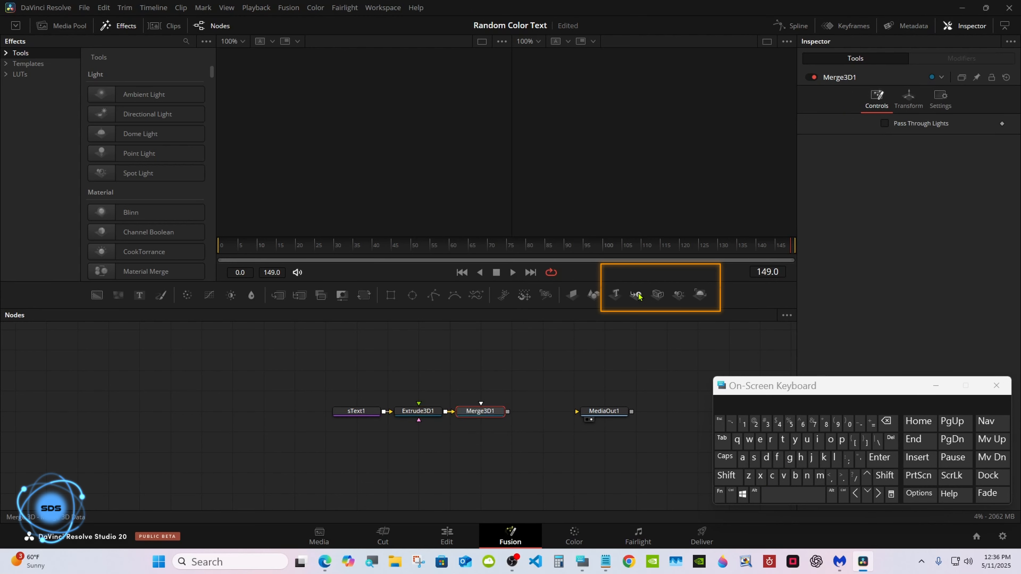
left_click(657, 295)
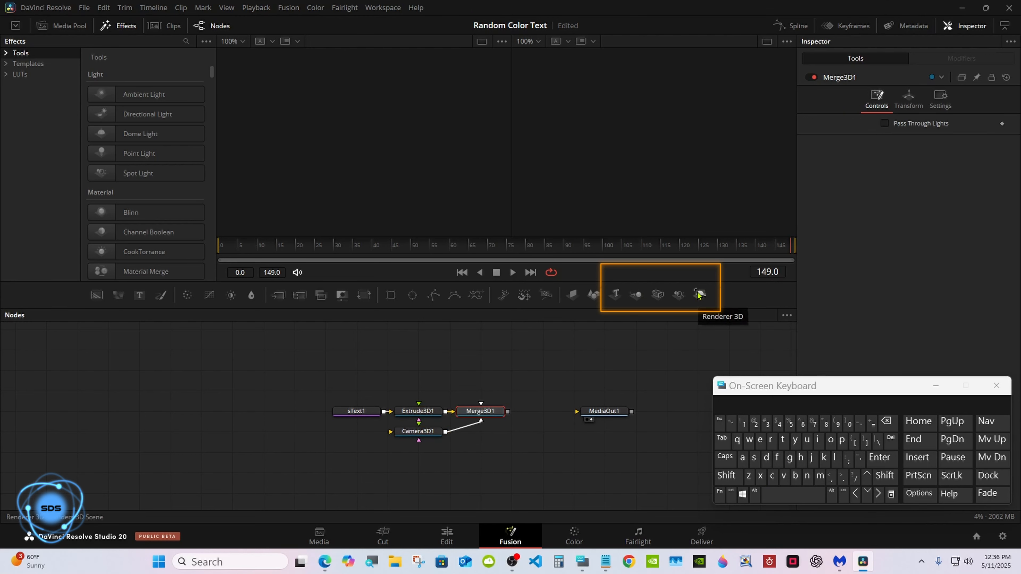
left_click(699, 295)
left_click_drag(570, 411, 604, 416)
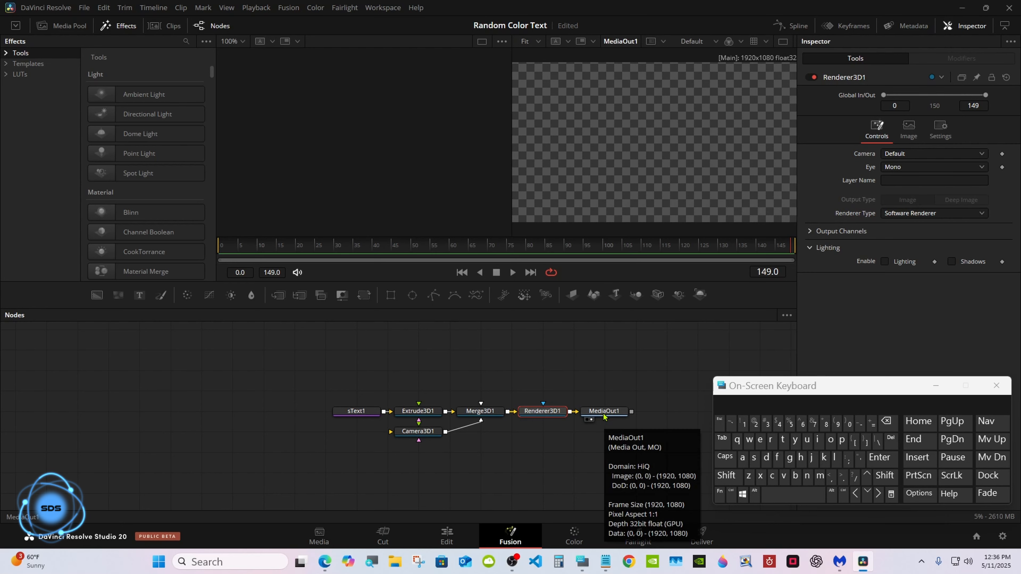
Spread the sText1 and Extrude3D1 nodes apart to leave space between them, and select sText1
left_click_drag(350, 411, 257, 411)
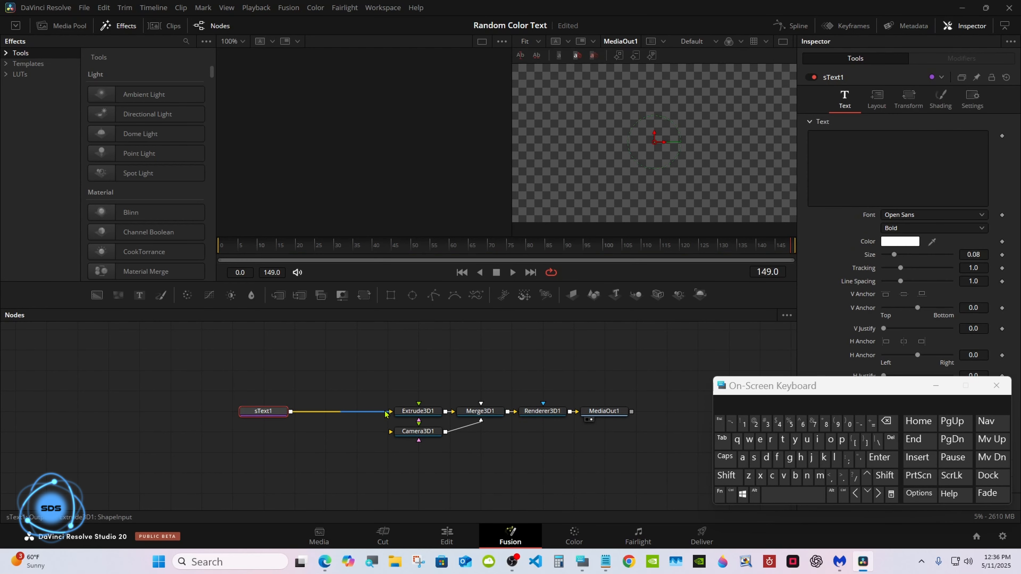
left_click_drag(407, 414, 378, 414)
left_click(278, 415)
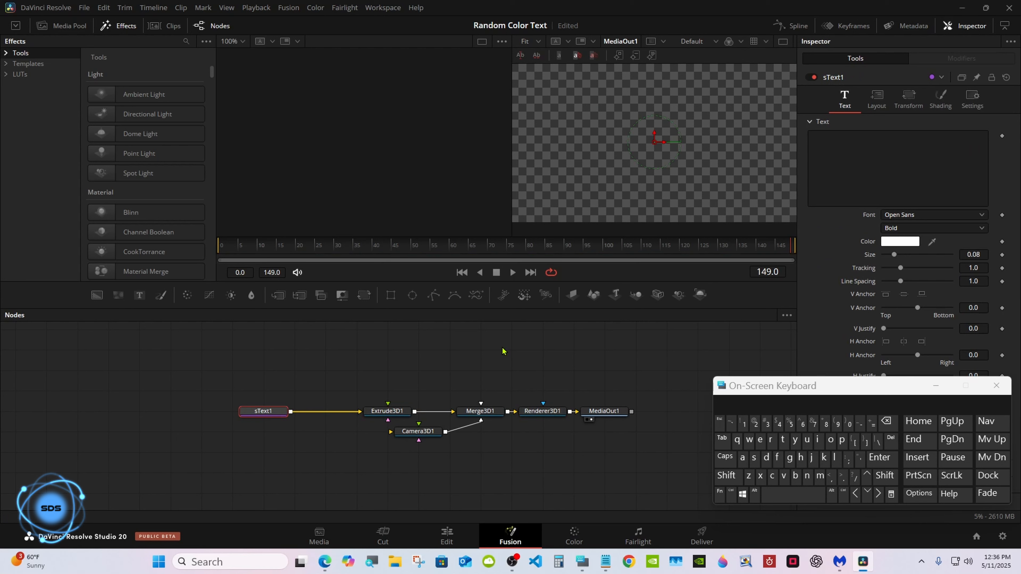
Enter "Resolve" as the text of the sText1 node
left_click(828, 157)
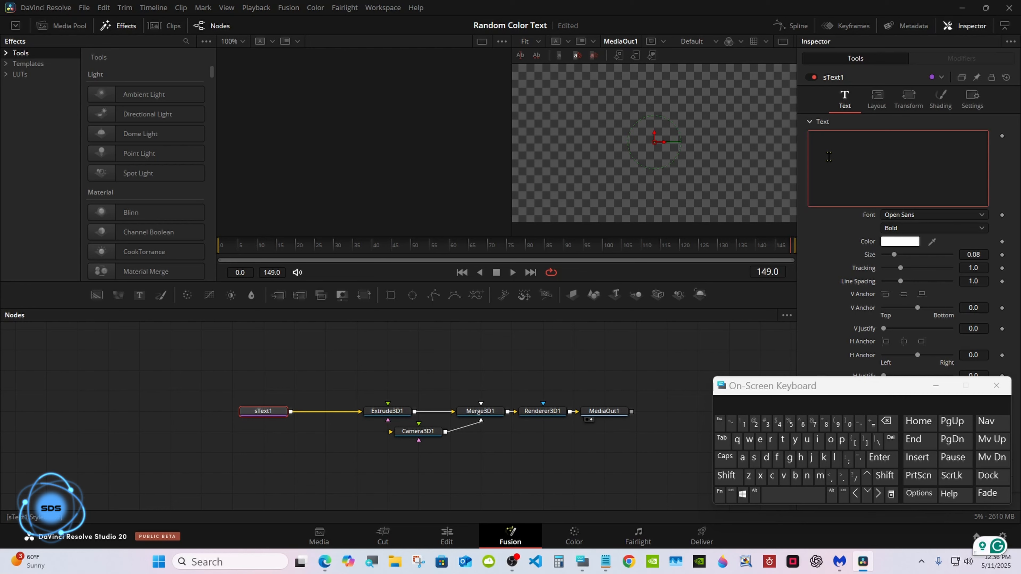
left_click(726, 475)
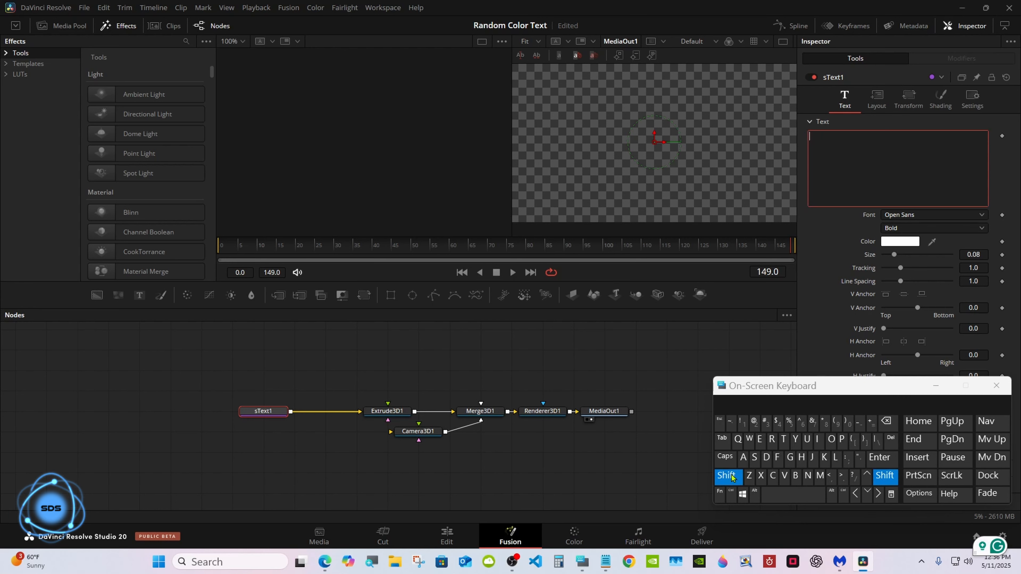
left_click(770, 440)
left_click(760, 441)
left_click(754, 458)
left_click(830, 440)
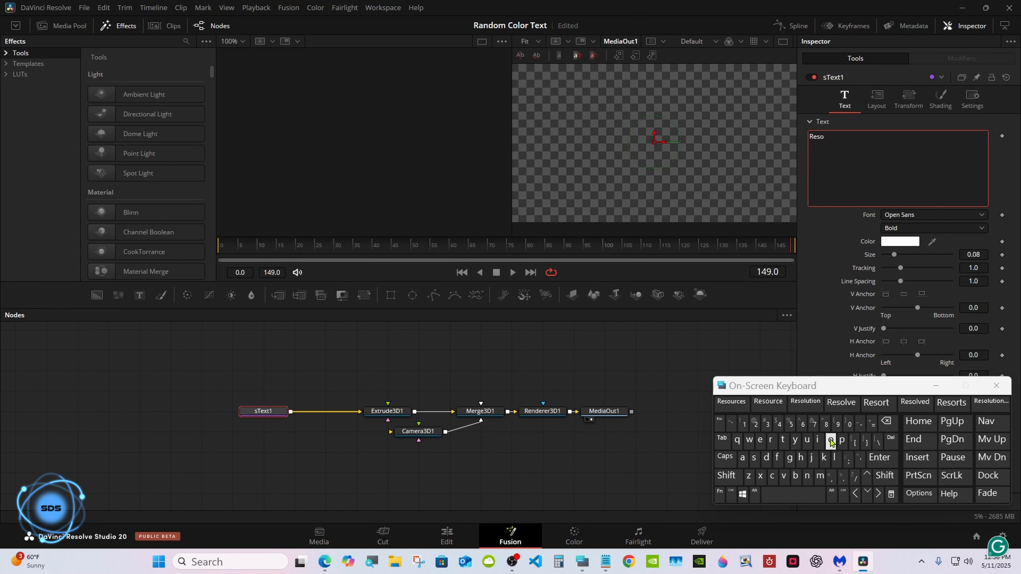
left_click(841, 407)
left_click(887, 422)
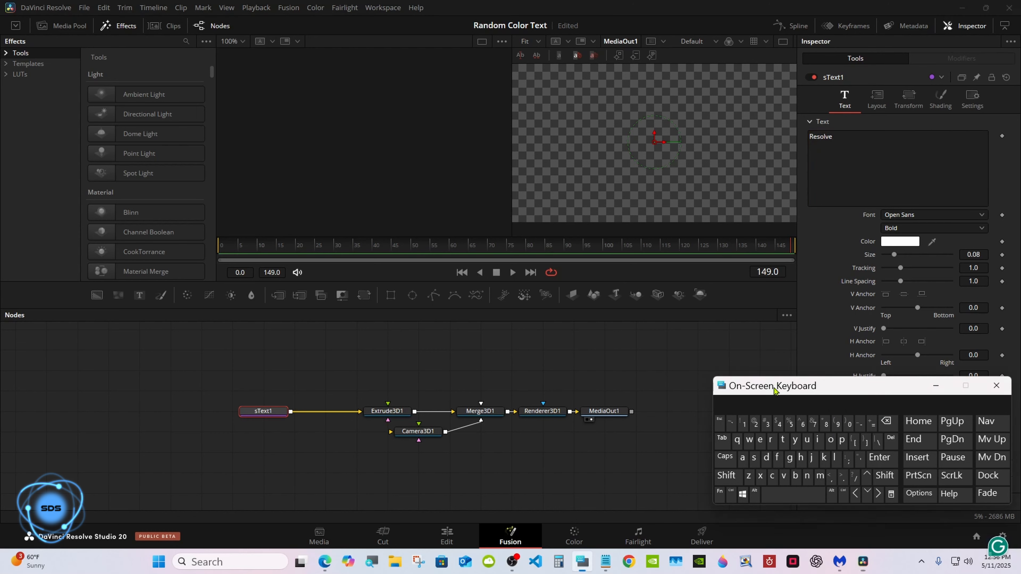
Replace the sText1 text with "RESOLVE" in all capitals and move the on-screen keyboard off the text settings
left_click_drag(783, 386, 715, 364)
left_click(818, 398)
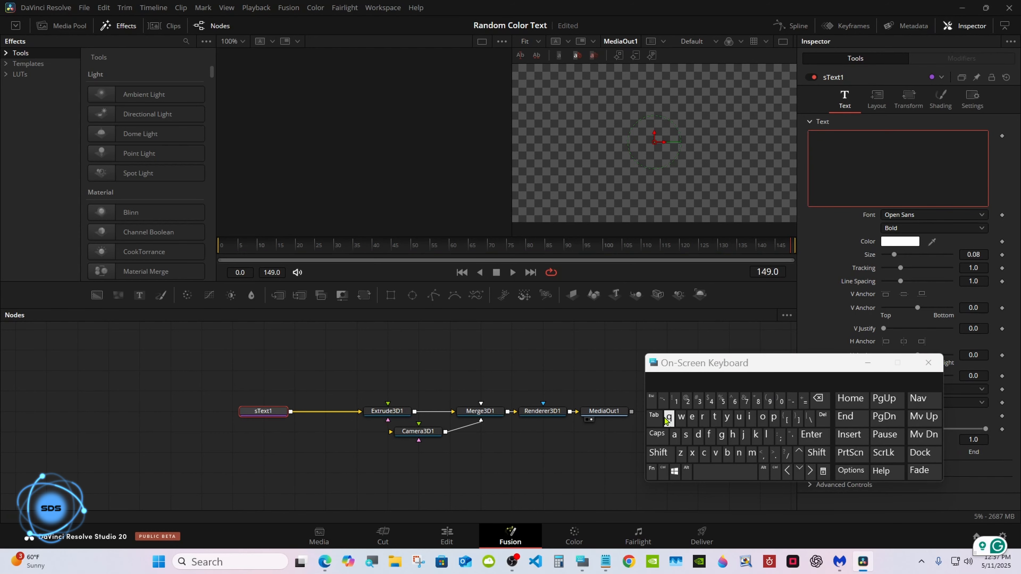
left_click(656, 434)
left_click(703, 417)
left_click(692, 416)
left_click(686, 435)
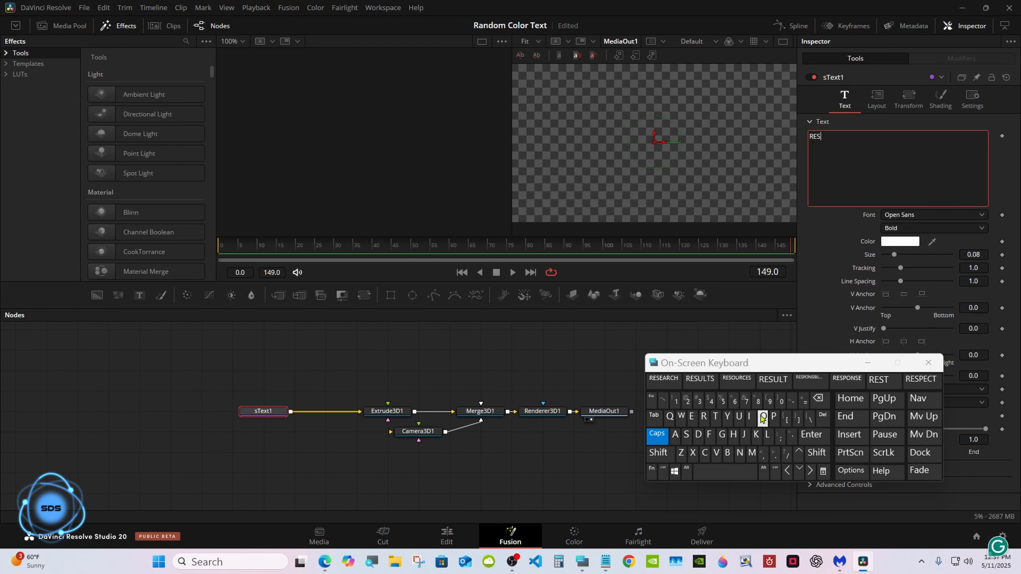
left_click(763, 416)
left_click(766, 380)
left_click(819, 400)
left_click_drag(760, 369, 652, 404)
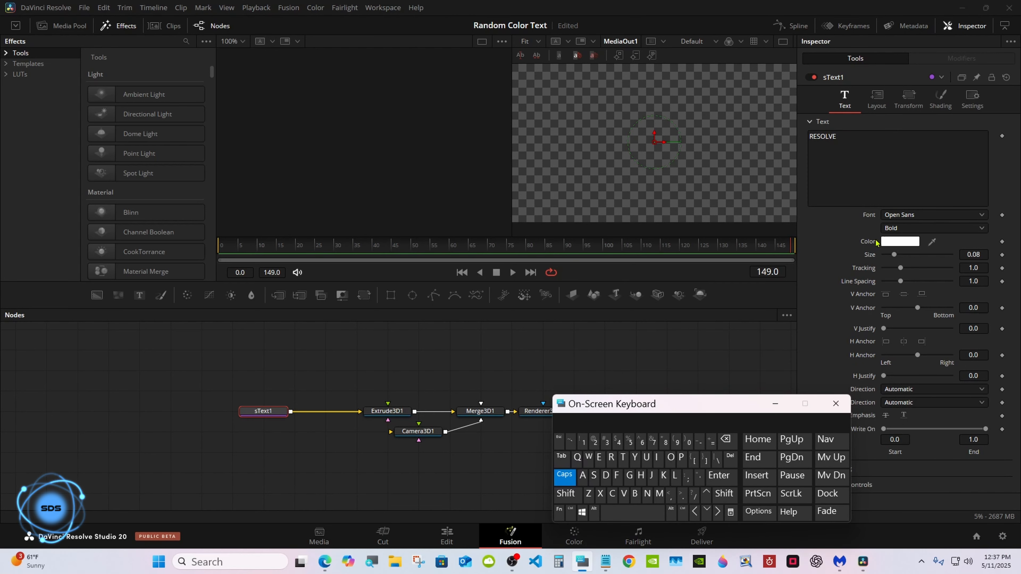
Set the sText1 font to Teko with the Medium style
left_click(917, 218)
left_click_drag(987, 376, 988, 441)
left_click(896, 382)
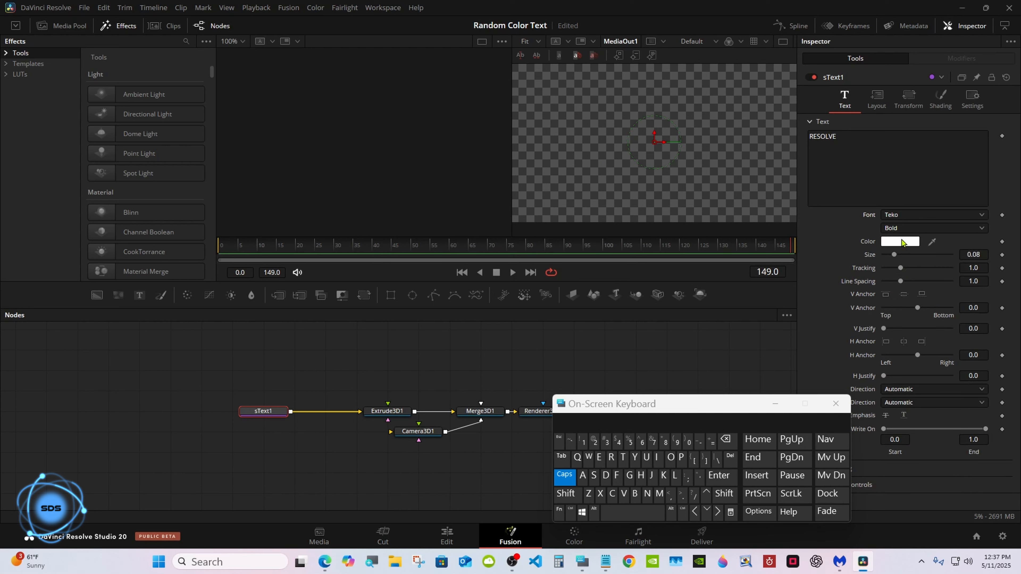
left_click(920, 228)
left_click(900, 267)
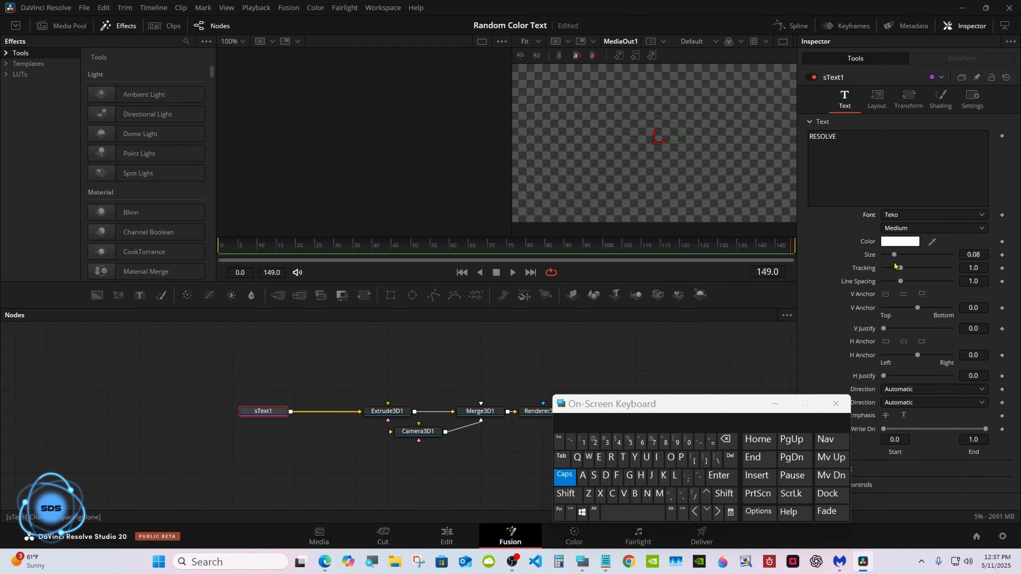
Enable Use Target on the Camera3D1 node and set its Z translation to 0.51
left_click_drag(706, 399, 795, 388)
left_click(433, 433)
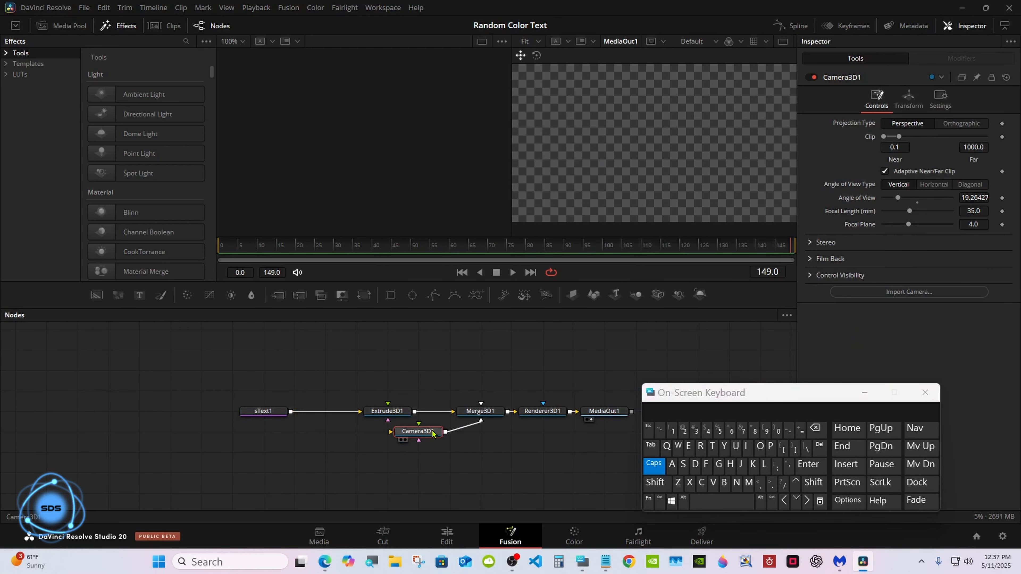
left_click(909, 100)
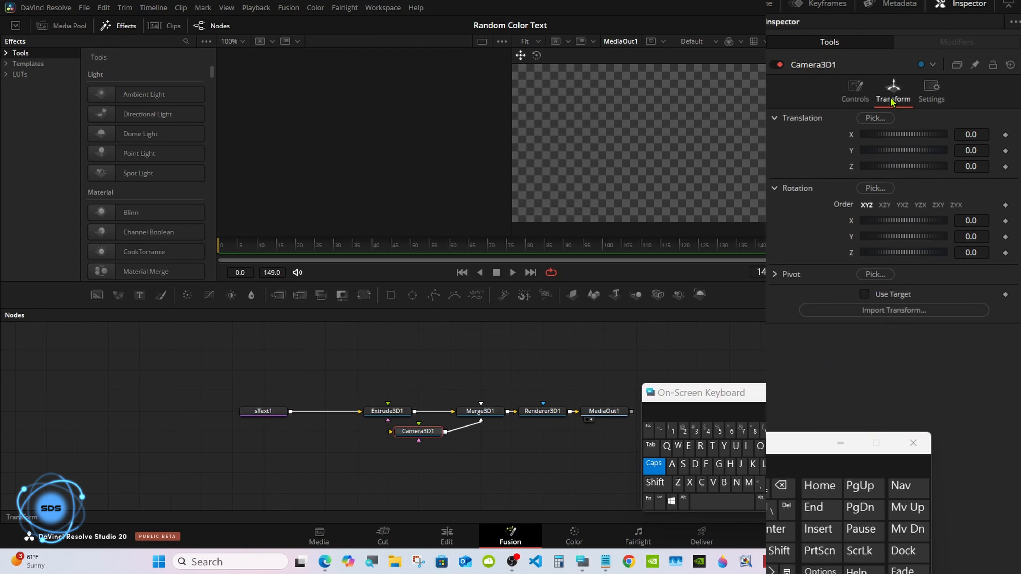
left_click(864, 295)
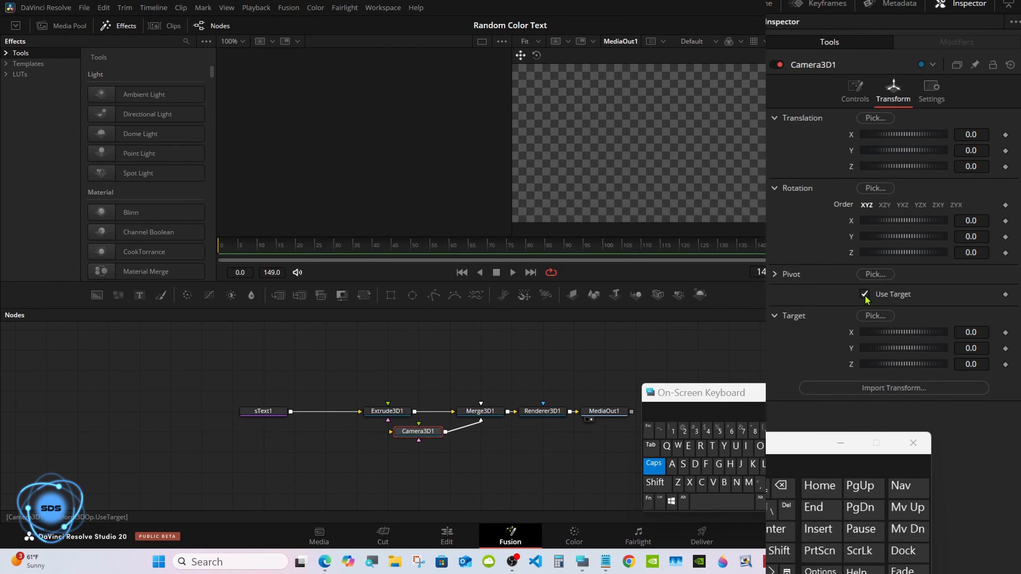
mouse_move(970, 165)
left_mouse_down()
mouse_move(988, 164)
mouse_move(970, 164)
left_mouse_up()
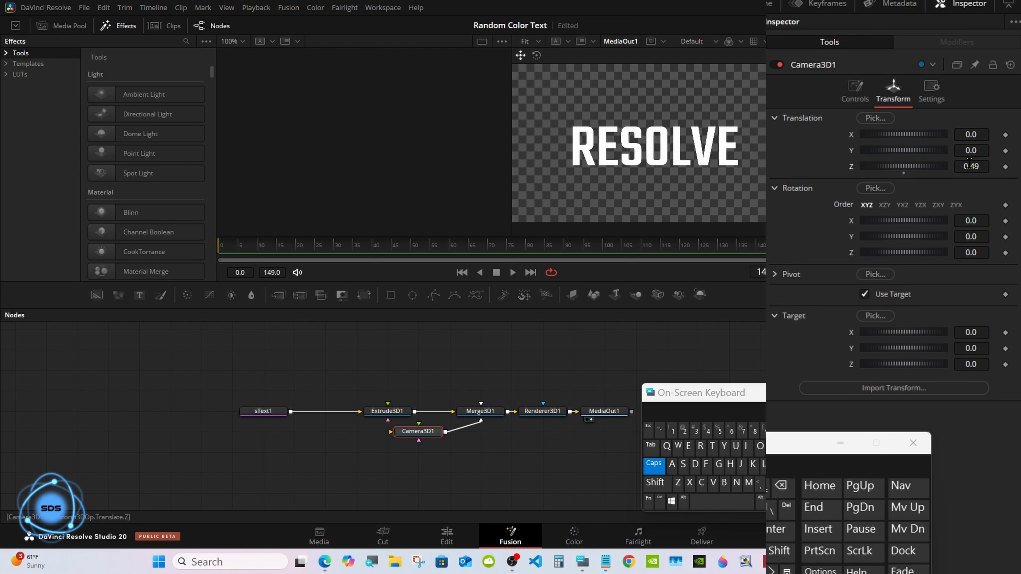
left_click_drag(960, 164, 962, 164)
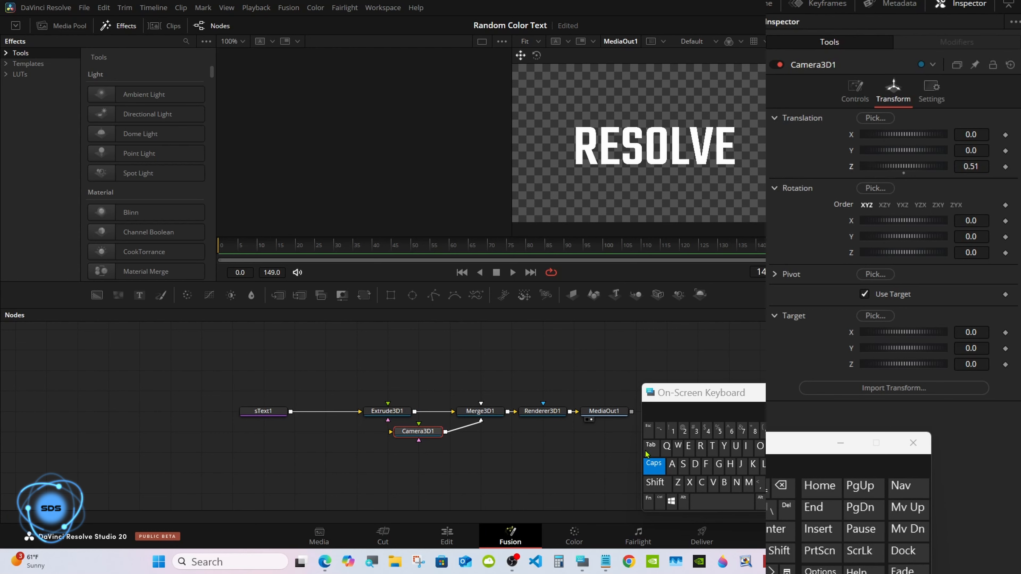
Increase the tracking of the RESOLVE text in sText1 slightly, and turn caps lock off
left_click(278, 410)
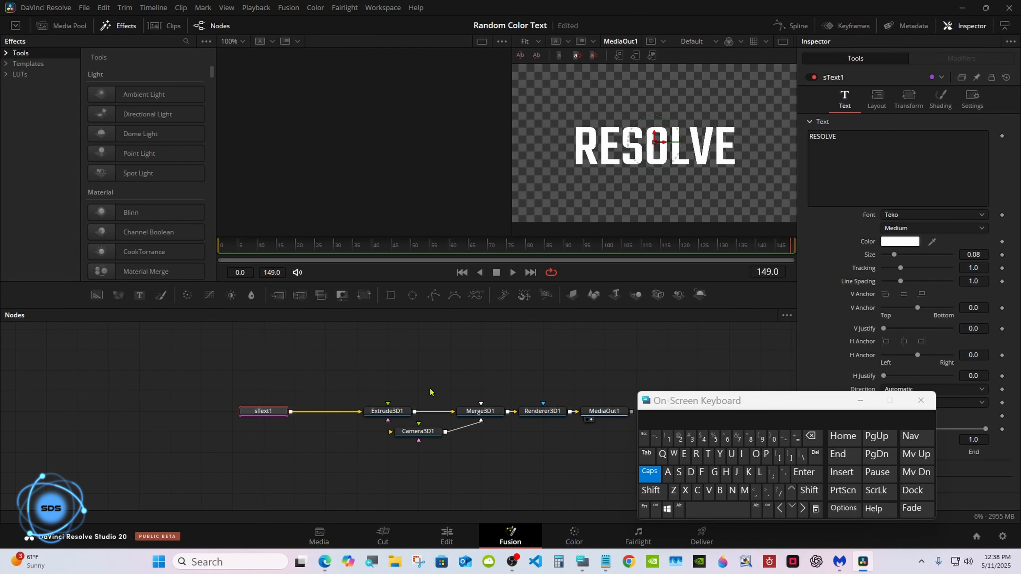
left_click(979, 264)
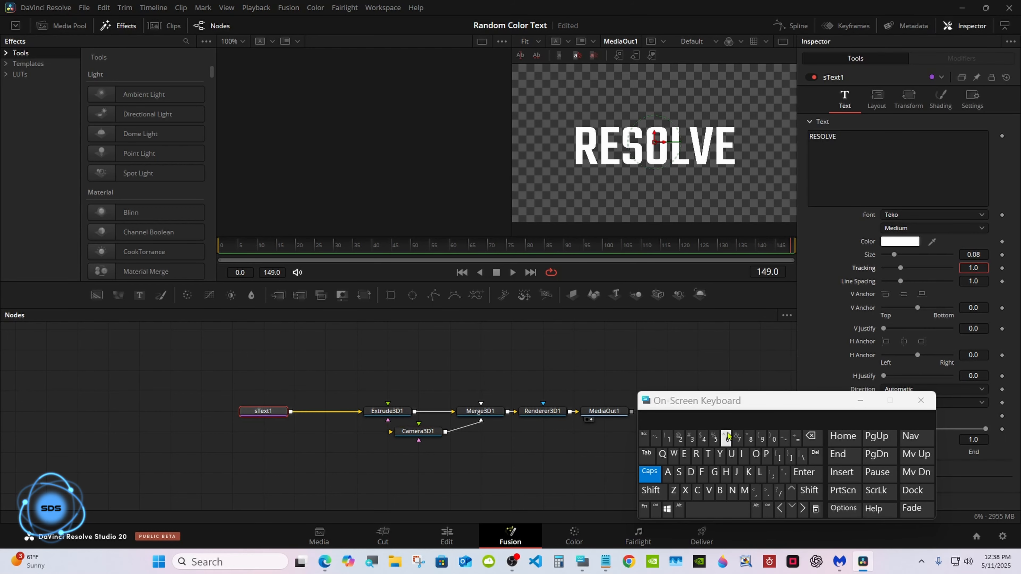
left_click(703, 438)
left_click(810, 472)
left_click_drag(702, 407, 644, 450)
left_click(655, 464)
Switch Renderer3D1 to the Hardware Renderer and enable both Lighting and Shadows
left_click(548, 412)
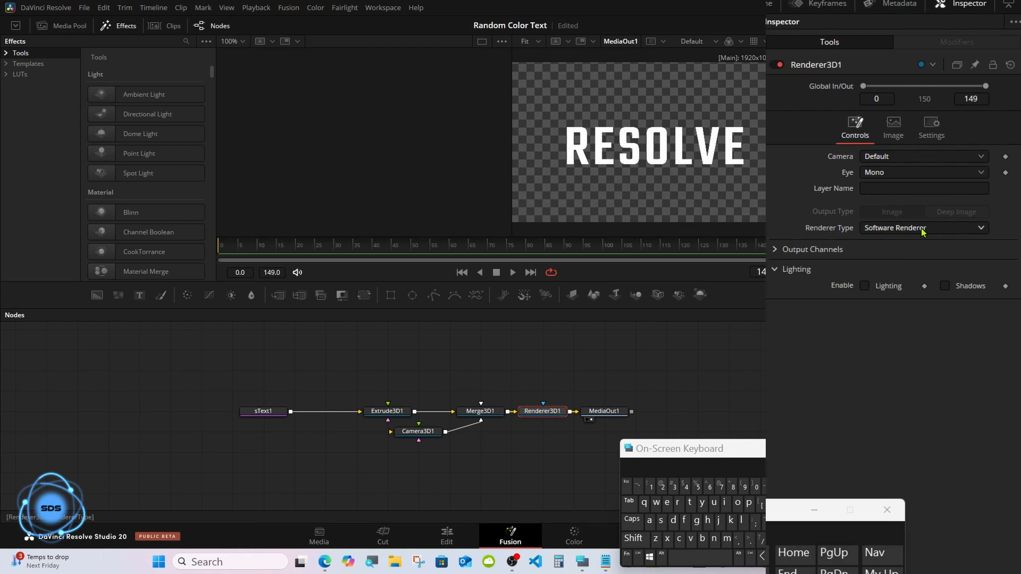
left_click(922, 232)
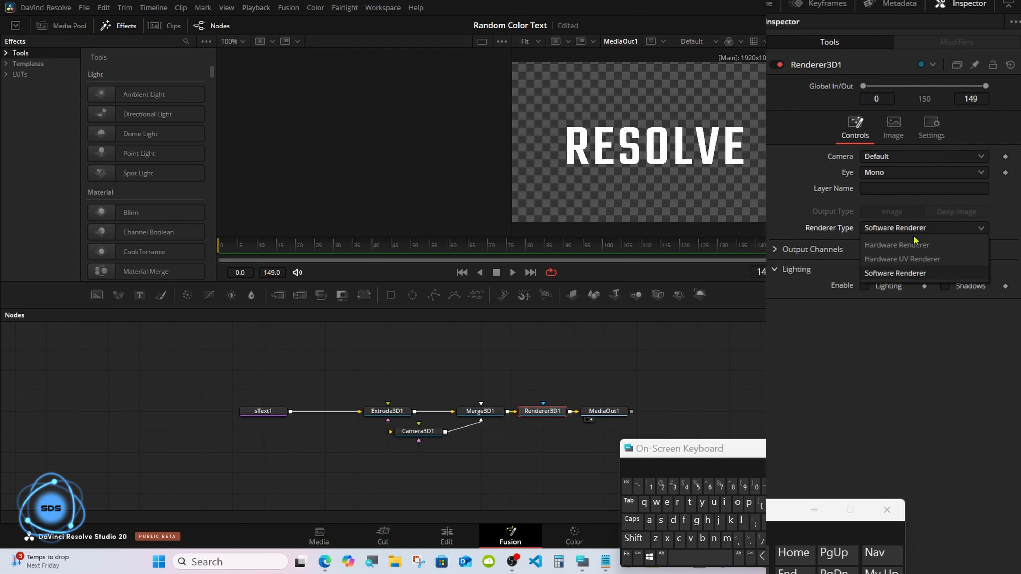
left_click(912, 244)
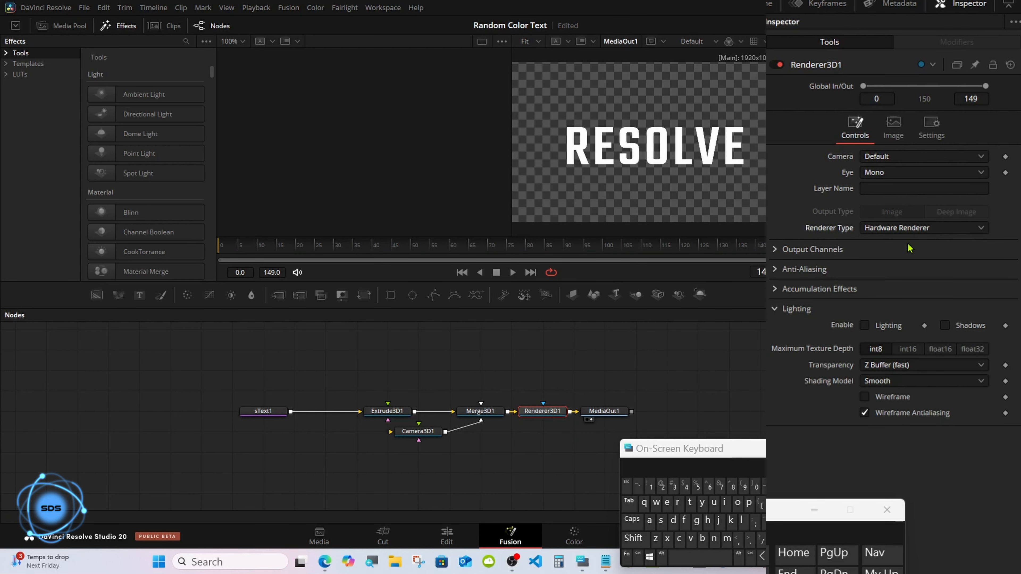
left_click(865, 326)
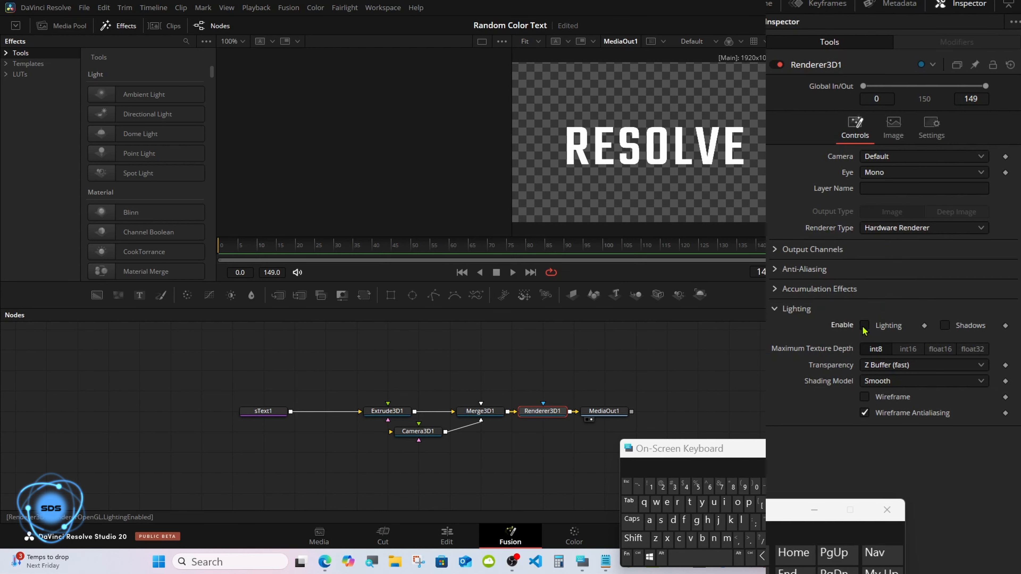
left_click(945, 325)
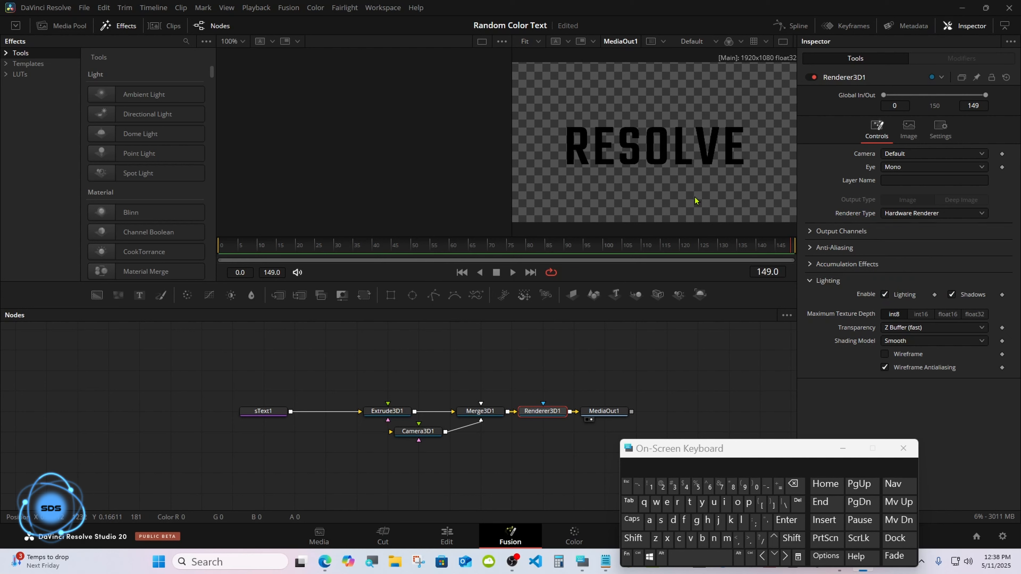
Add a Directional Light node feeding into Merge3D1, using the tool search with "dir"
left_click(474, 411)
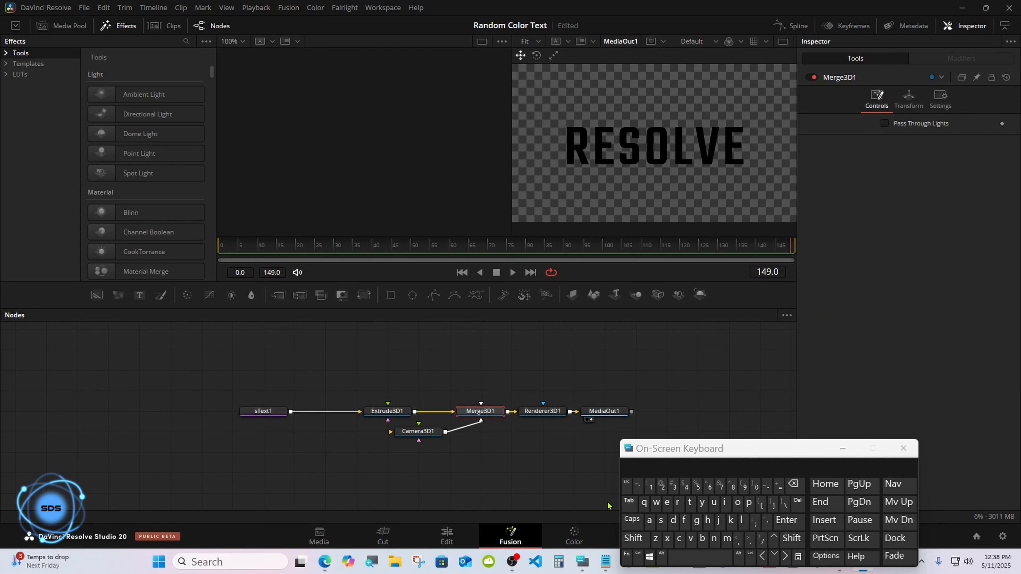
left_click(633, 538)
left_click(689, 557)
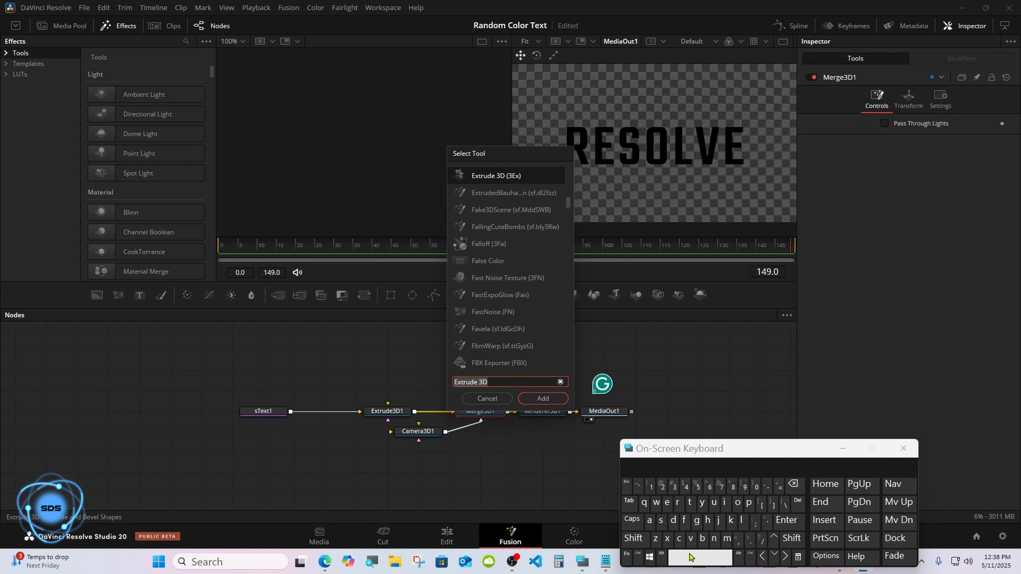
left_click(672, 520)
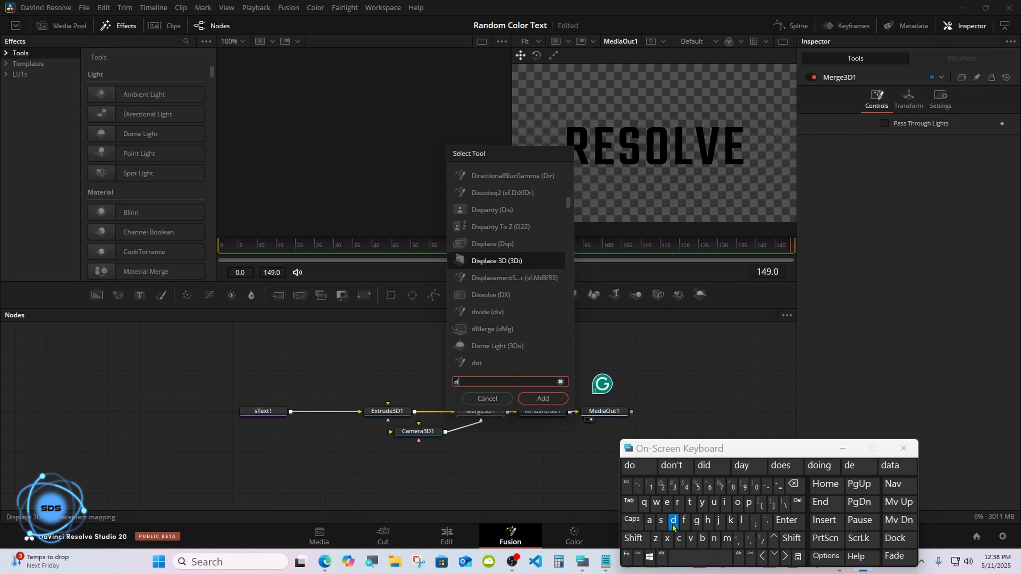
left_click(724, 502)
left_click(678, 502)
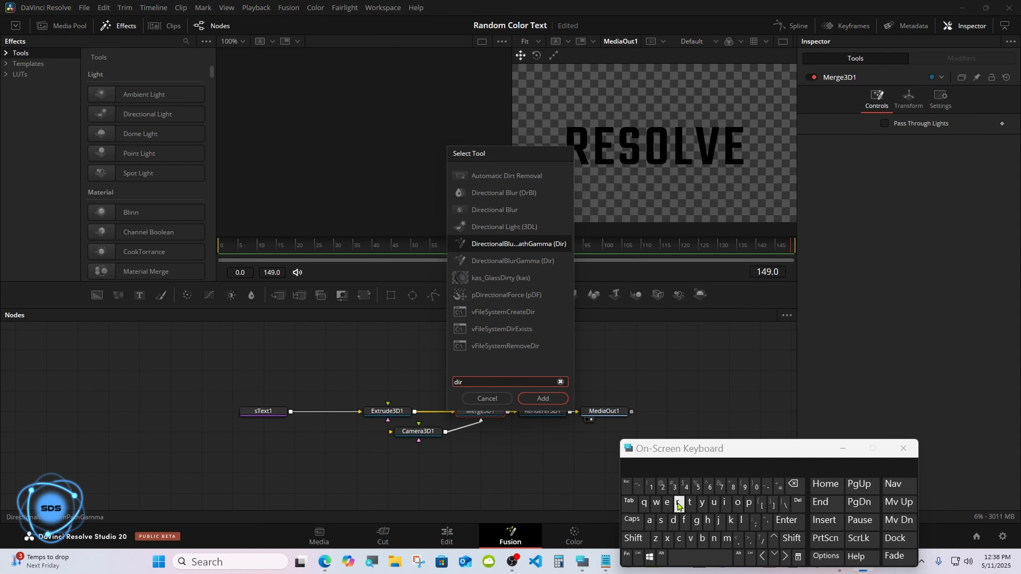
left_click(502, 226)
left_click(538, 400)
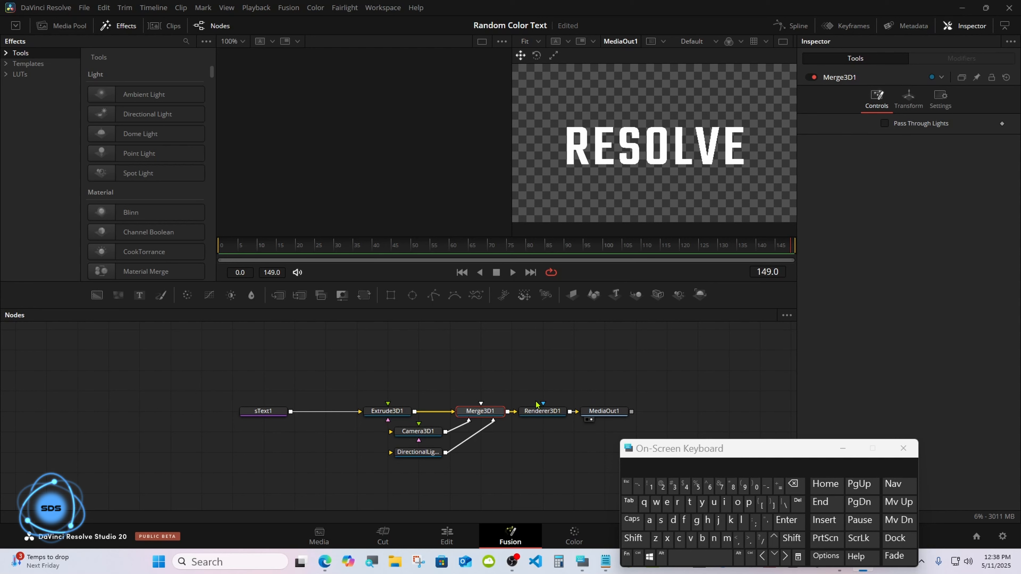
Display the Merge3D1 scene in the empty viewer
left_click_drag(486, 411, 527, 116)
left_click(633, 540)
left_click(635, 541)
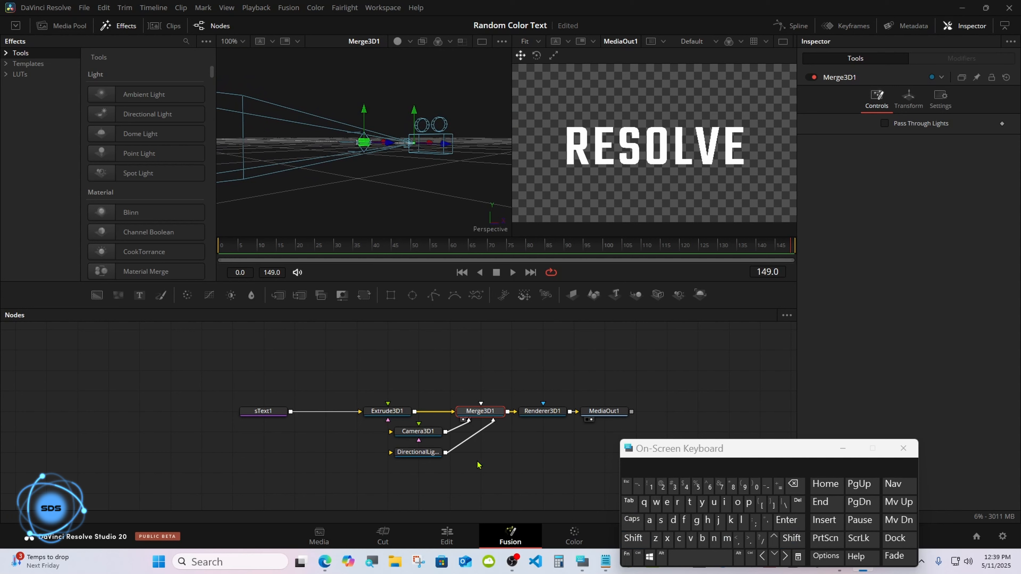
Enable Use Target on DirectionalLight1 and set its translation to Y 0.128 and Z 0.52
left_click(428, 453)
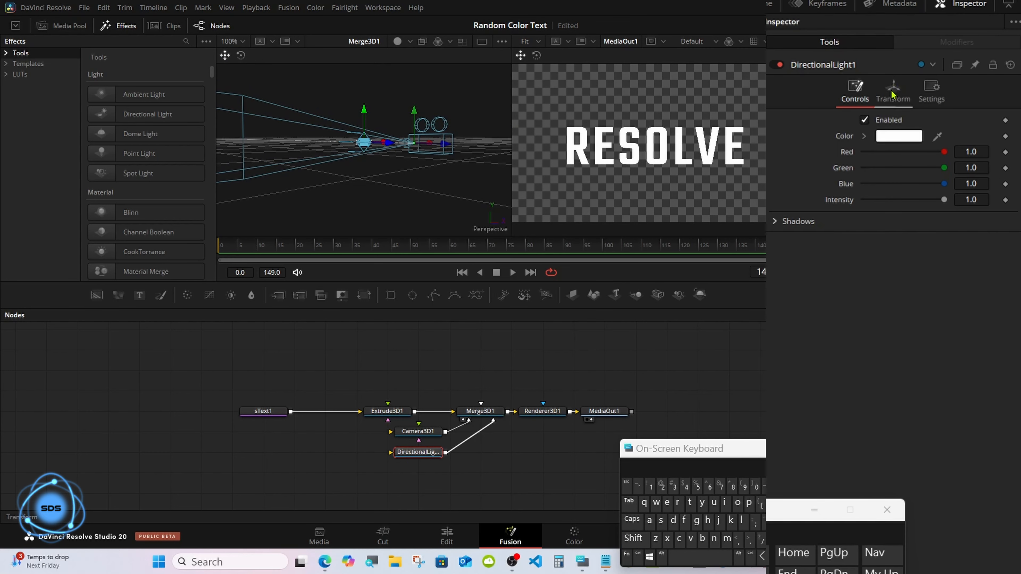
left_click(893, 93)
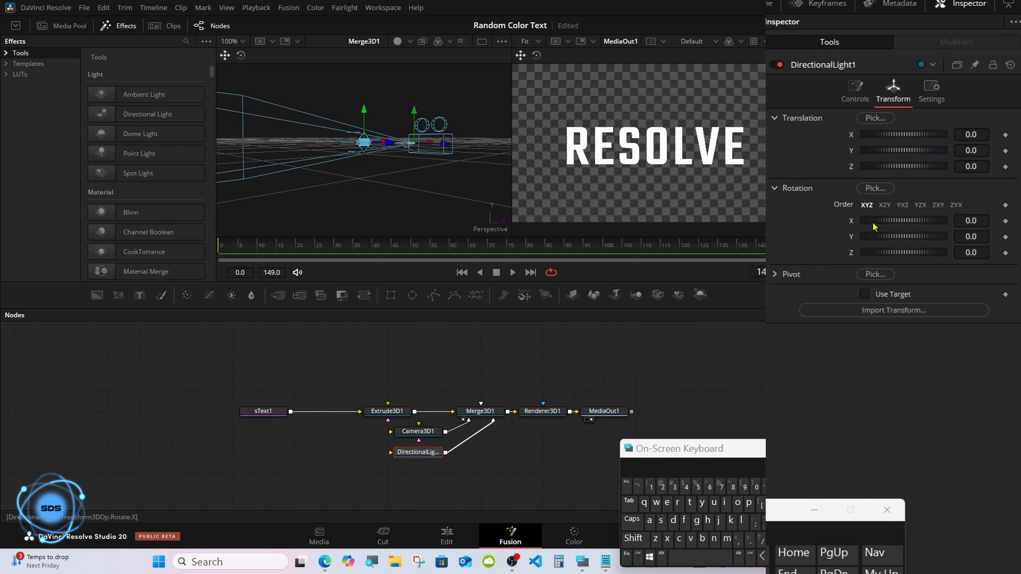
left_click(864, 295)
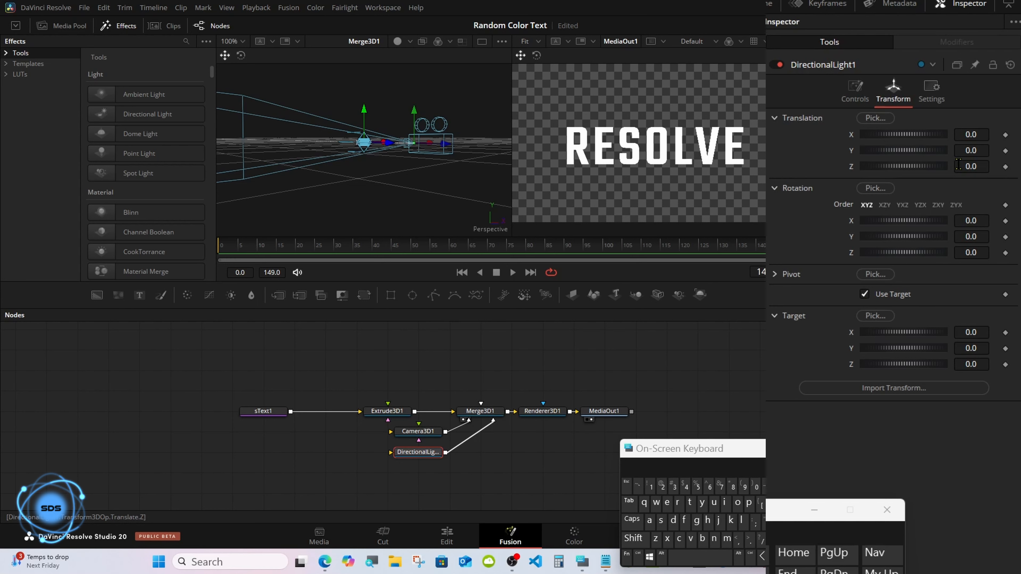
left_click_drag(958, 164, 957, 150)
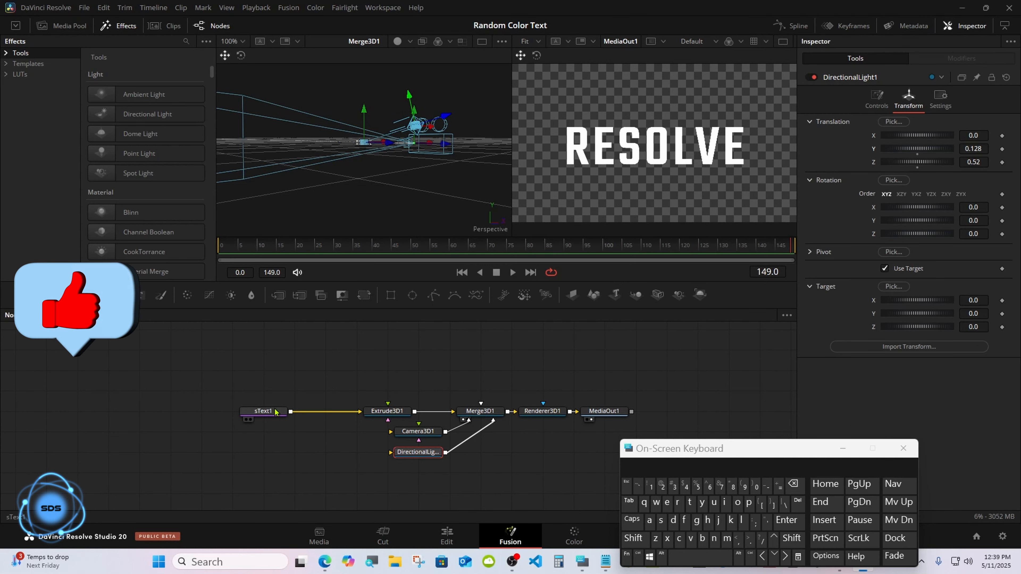
Try to frame the RESOLVE text in the 3D viewer by scaling the view with sText1 selected
left_click(263, 411)
right_click(339, 165)
mouse_move(354, 171)
left_click(454, 172)
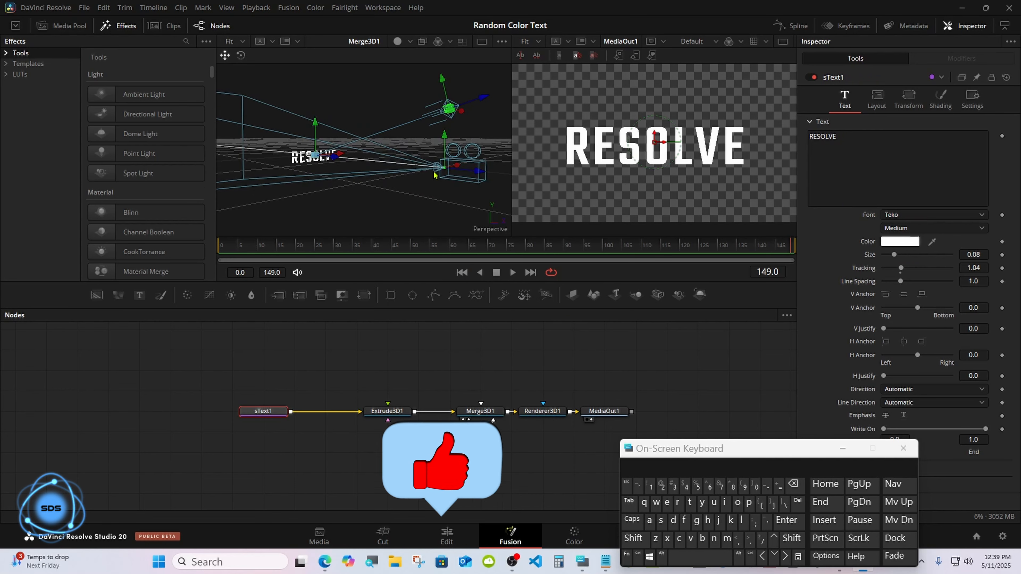
right_click(404, 191)
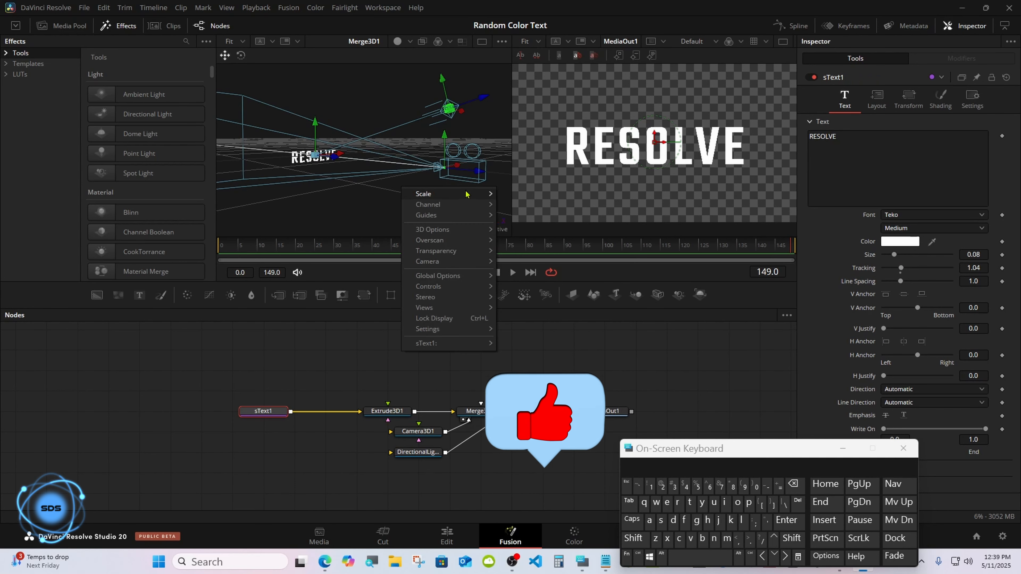
mouse_move(484, 194)
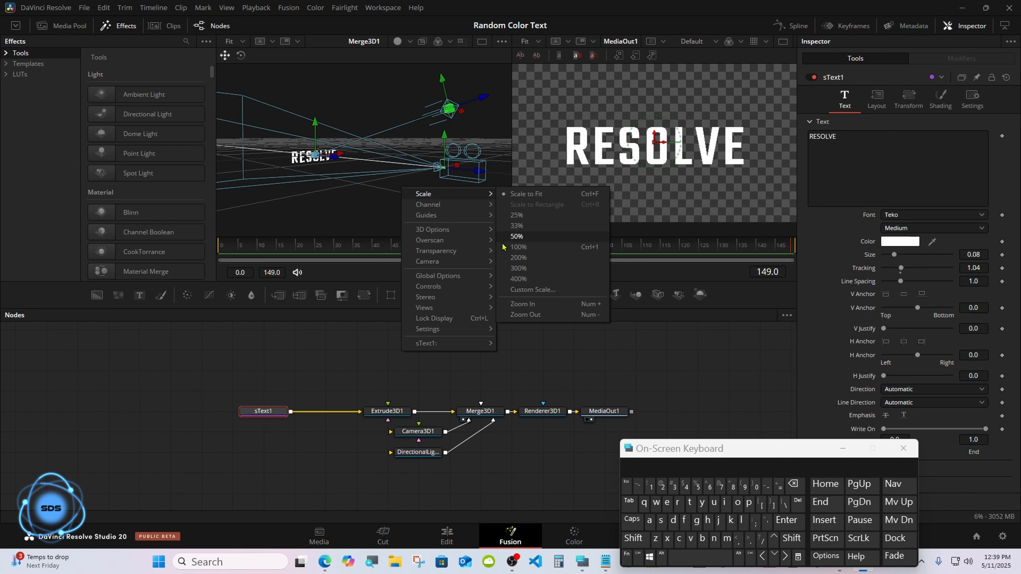
left_click(523, 304)
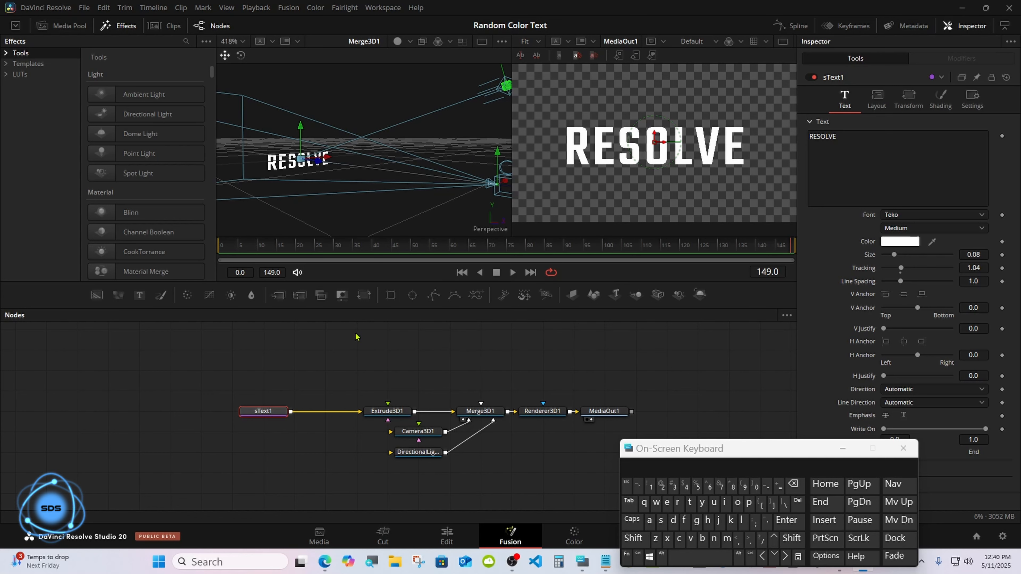
right_click(410, 196)
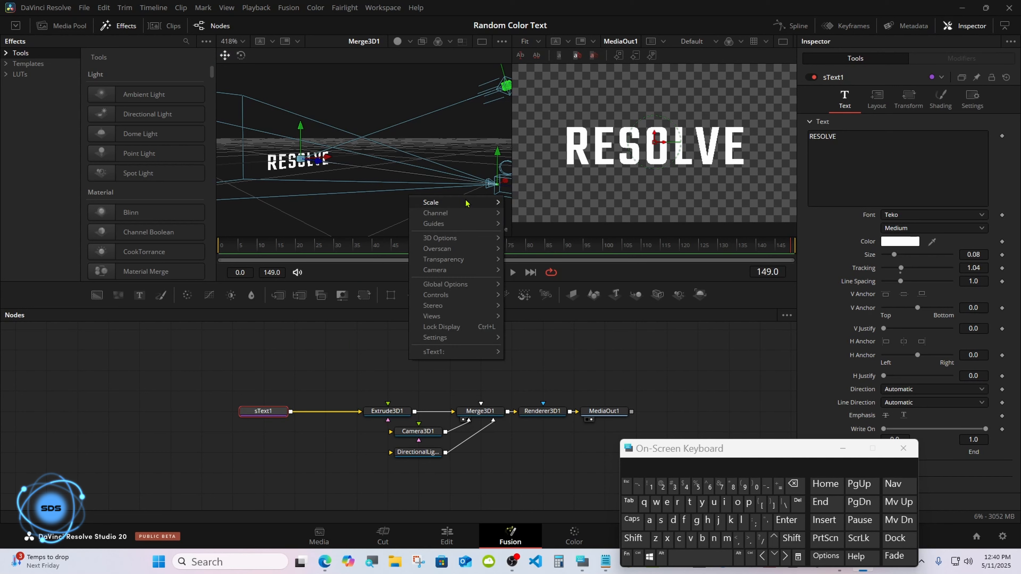
left_click(531, 203)
right_click(420, 194)
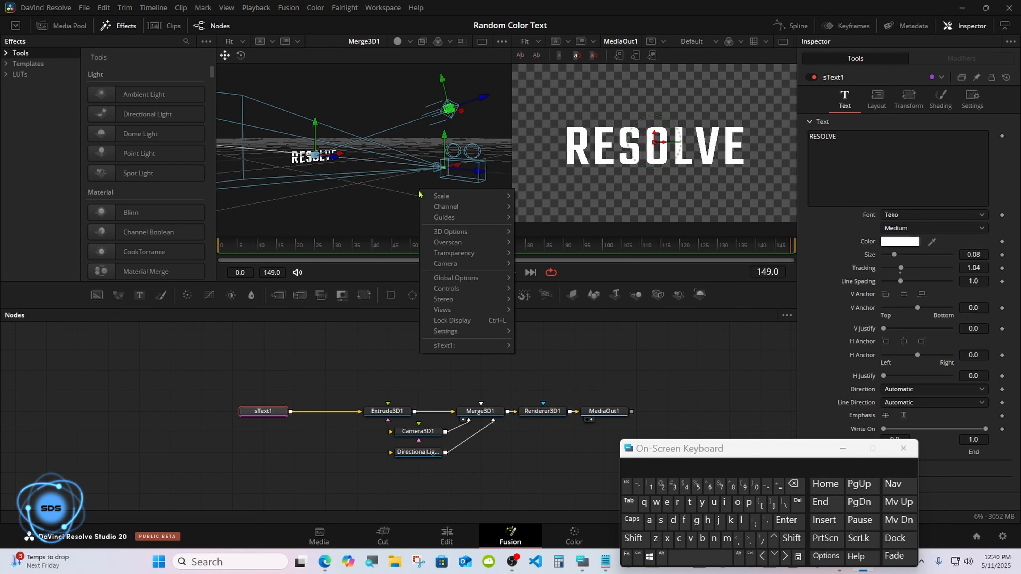
key("Escape")
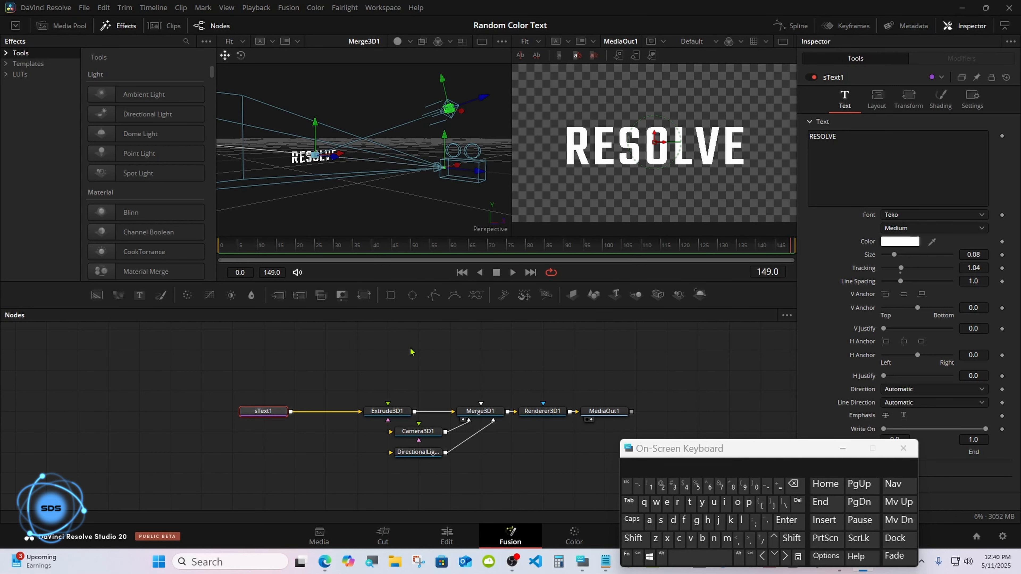
Fit the 3D view to Extrude3D1 and orbit it to examine the RESOLVE text from the side
left_click(398, 409)
right_click(393, 186)
mouse_move(449, 191)
left_click(509, 191)
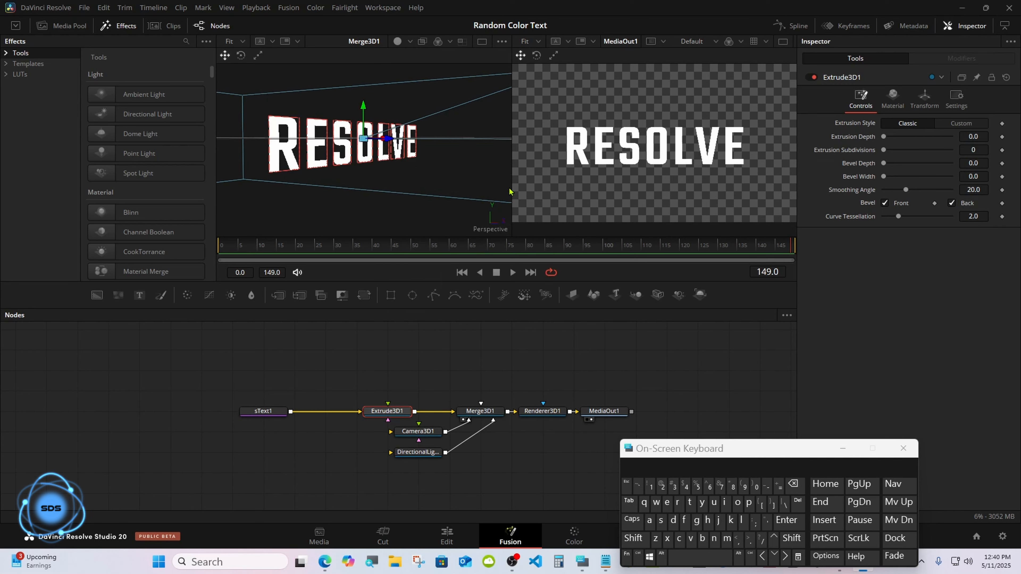
left_click(396, 42)
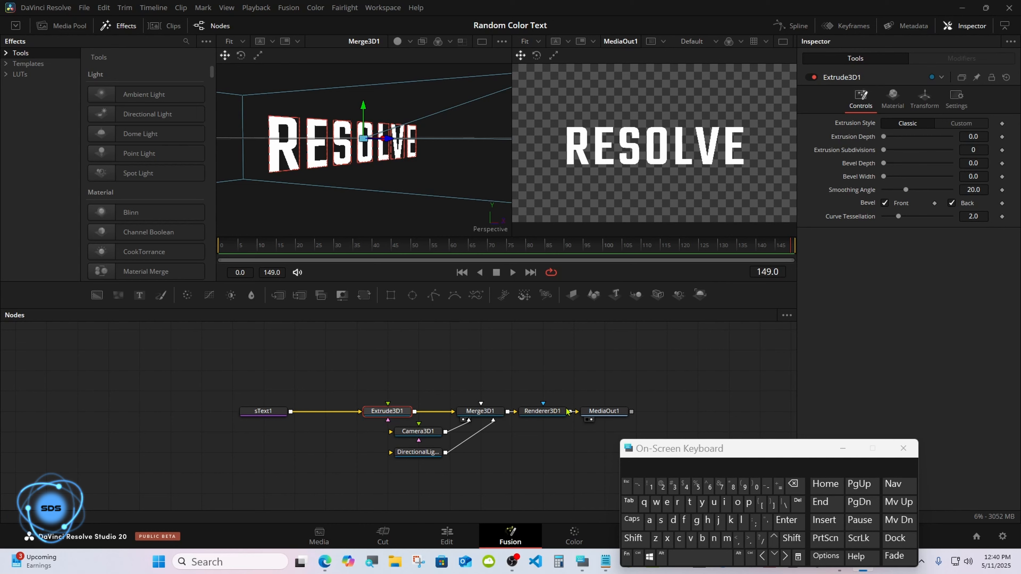
left_click_drag(639, 450, 651, 357)
left_click(642, 444)
left_click_drag(344, 203, 298, 201)
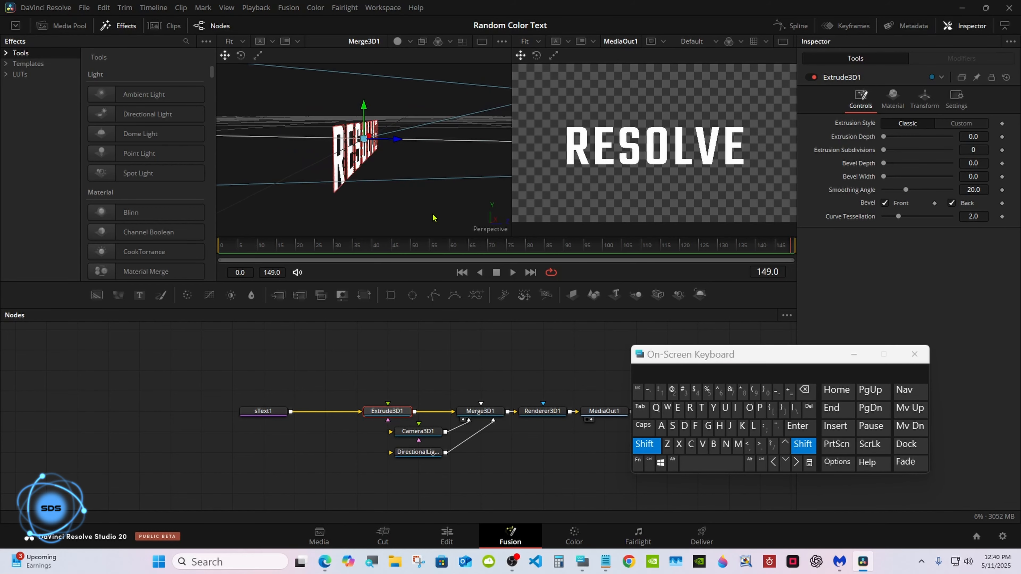
left_click(640, 445)
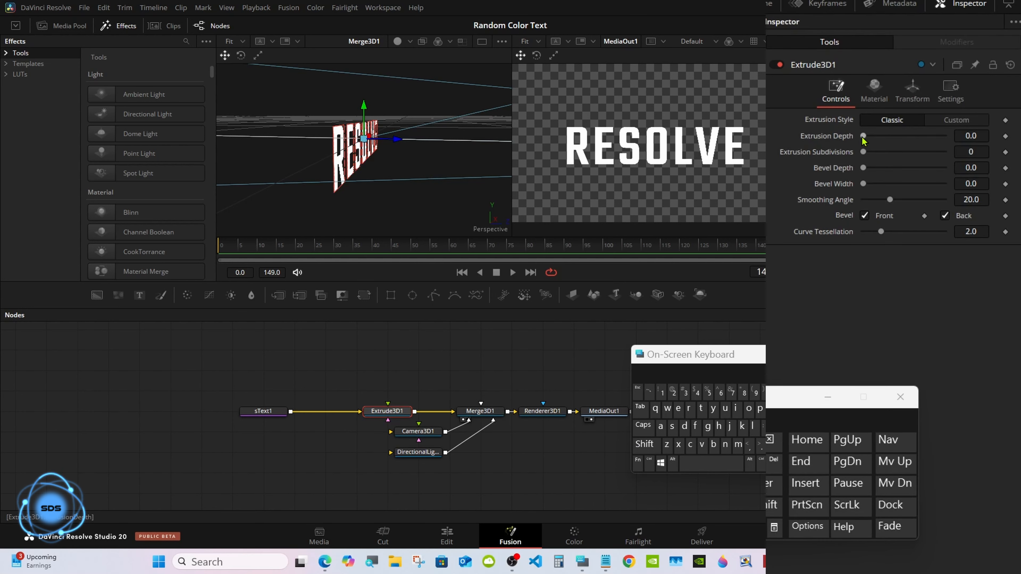
Configure Extrude3D1 with an extrusion depth of 0.012, 10 extrusion subdivisions and a smoothing angle of 60
left_click_drag(863, 139, 868, 139)
left_click(983, 136)
left_click(772, 440)
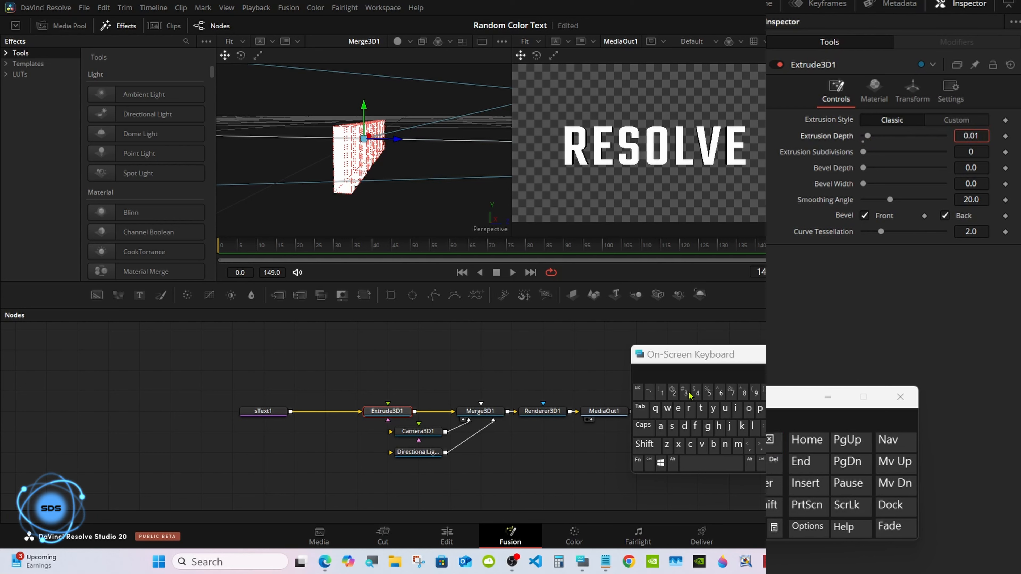
left_click(673, 392)
left_click(773, 483)
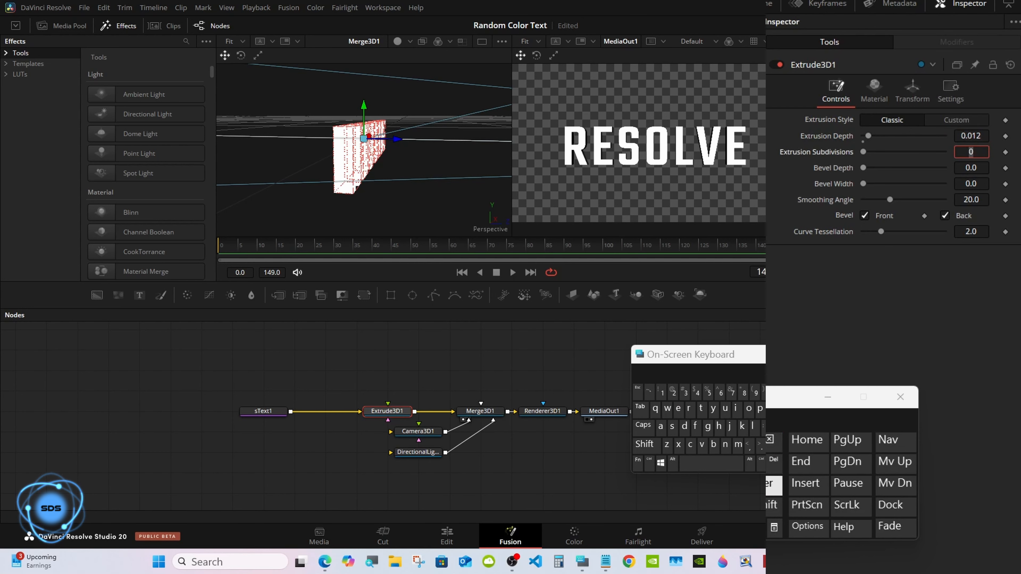
left_click_drag(863, 152, 992, 155)
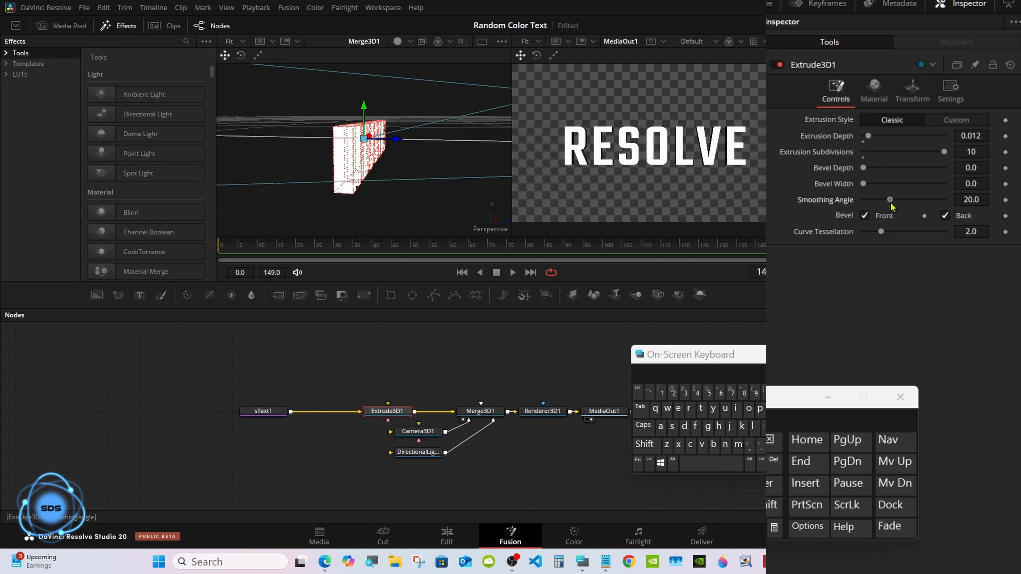
left_click_drag(890, 200, 1000, 205)
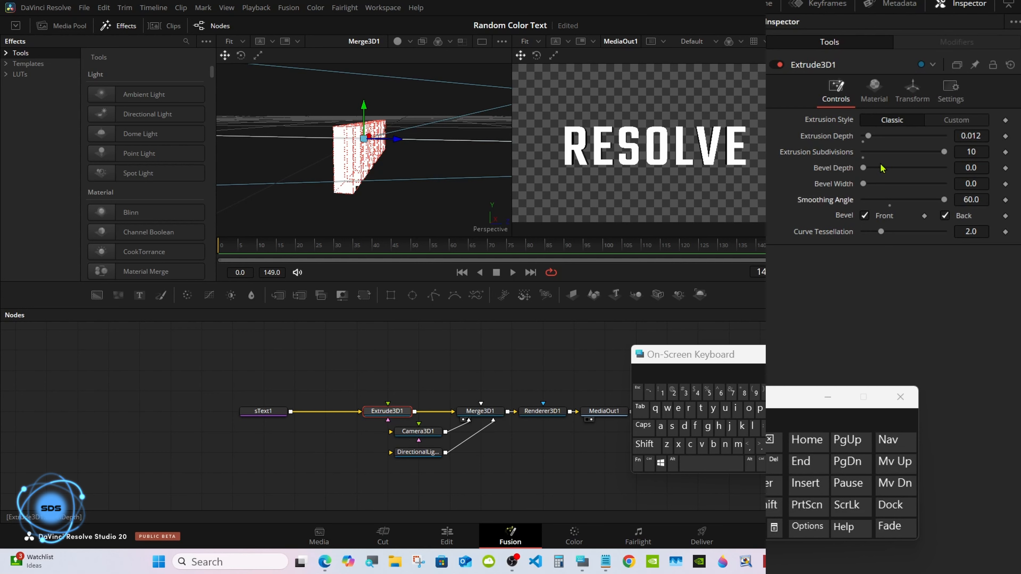
Switch Extrude3D1 to the Custom extrusion style and add a full-height profile point about a quarter of the way across the curve
left_click(949, 119)
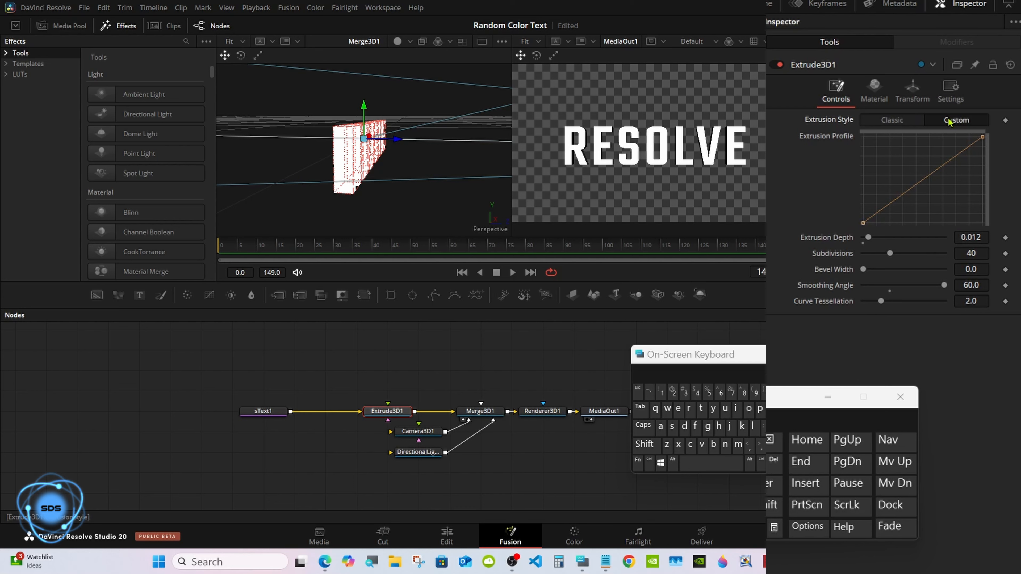
left_click_drag(895, 211, 892, 144)
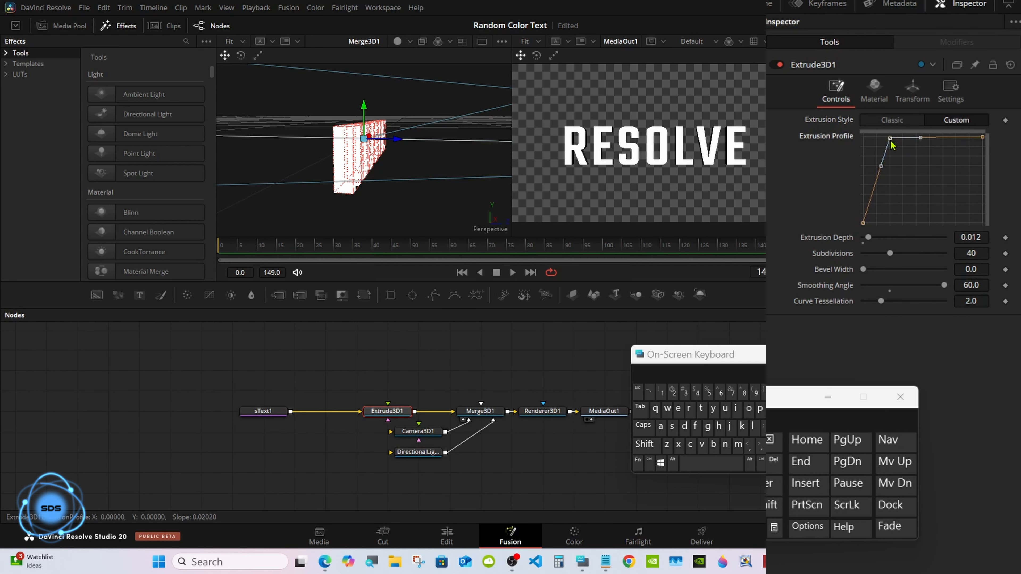
right_click(910, 174)
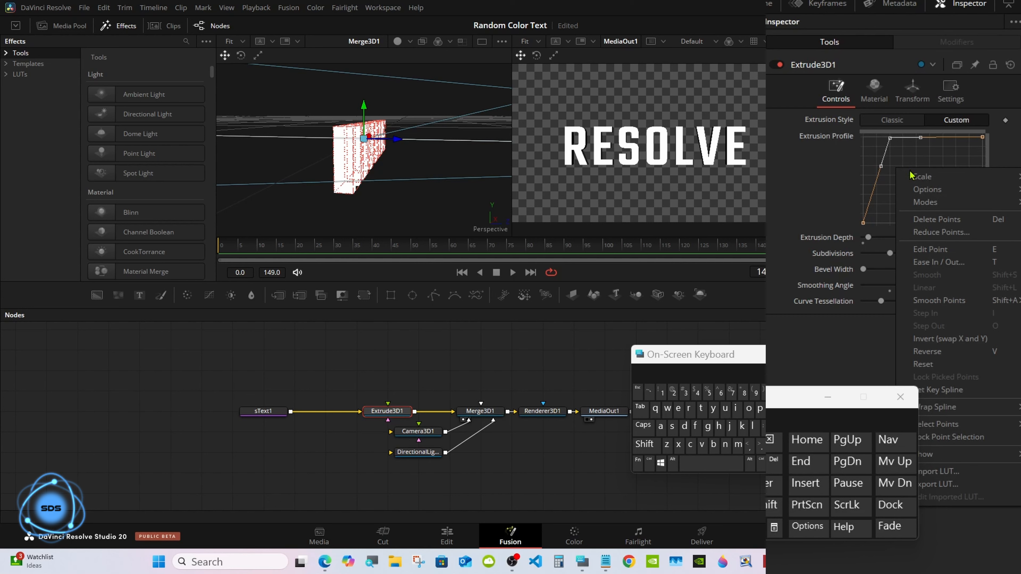
left_click(924, 365)
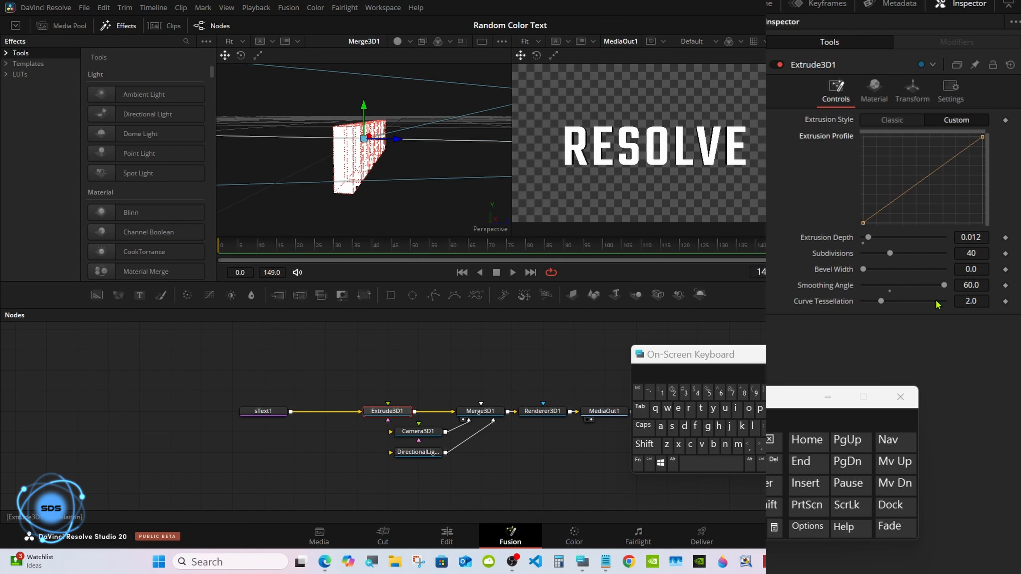
left_click_drag(888, 143, 890, 138)
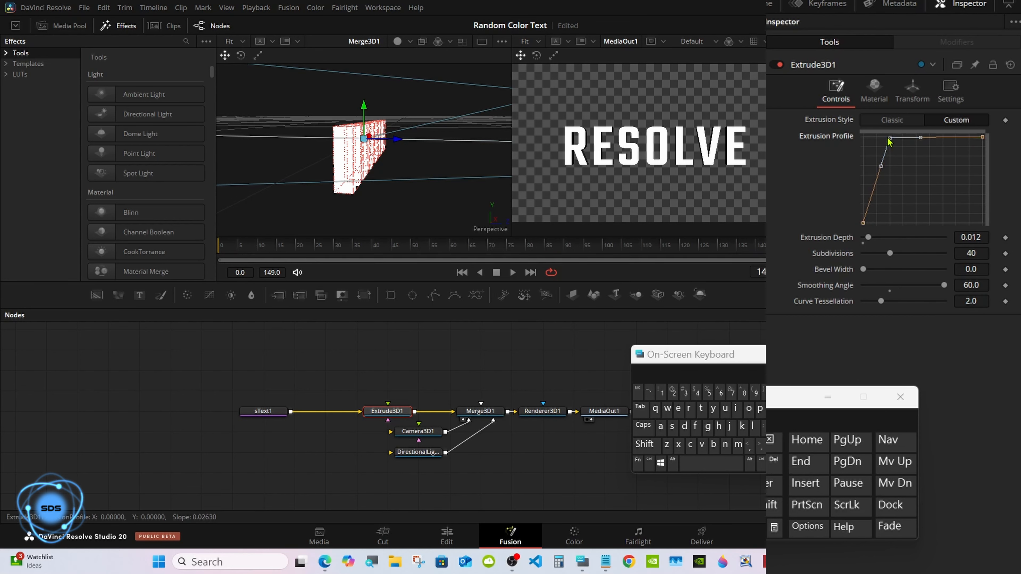
Lower the custom extrusion profile's end point to the base, raise a second full-height point before it, and bow the first slope outward
left_click_drag(982, 137, 985, 220)
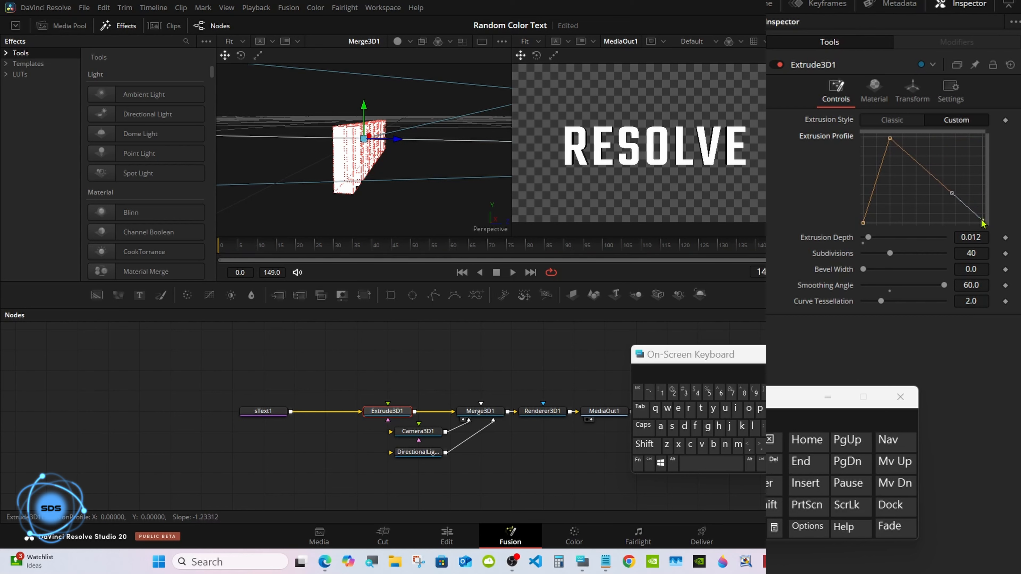
left_click_drag(952, 191, 955, 138)
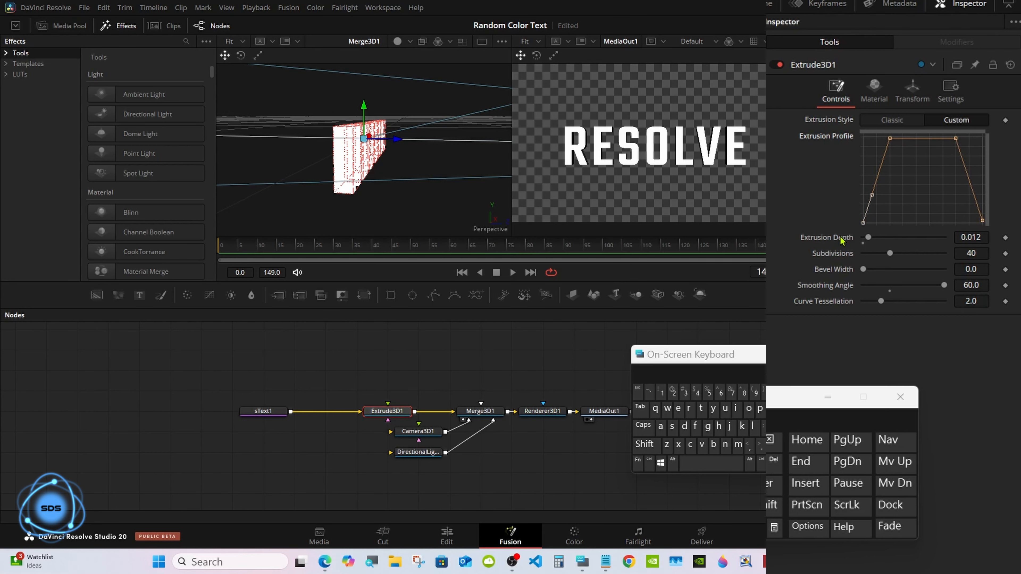
left_click_drag(871, 195, 844, 199)
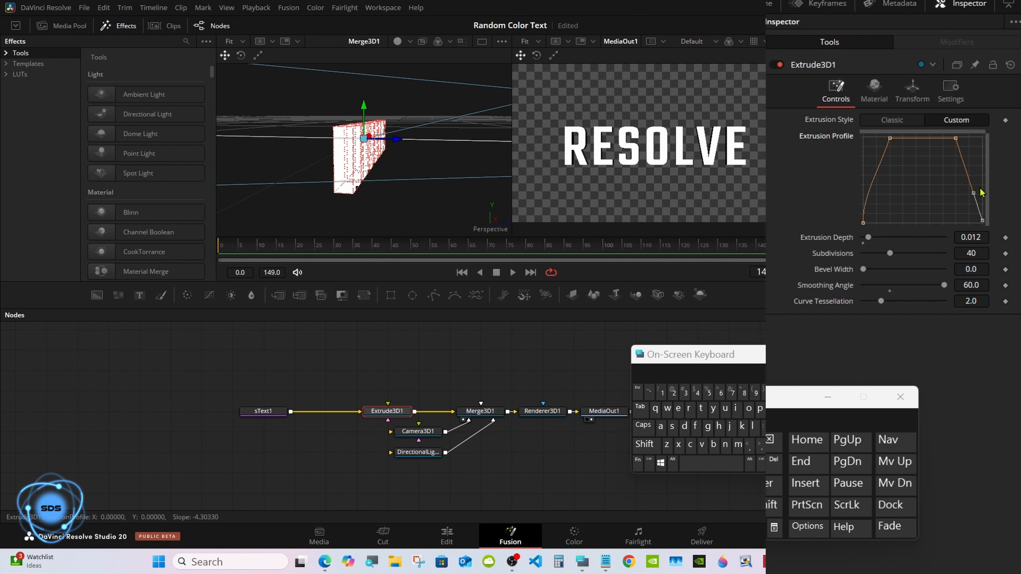
Bow the profile's last slope outward, flatten both upper points, and extend their outer handles to the full width of the curve
left_click_drag(976, 192, 821, 127)
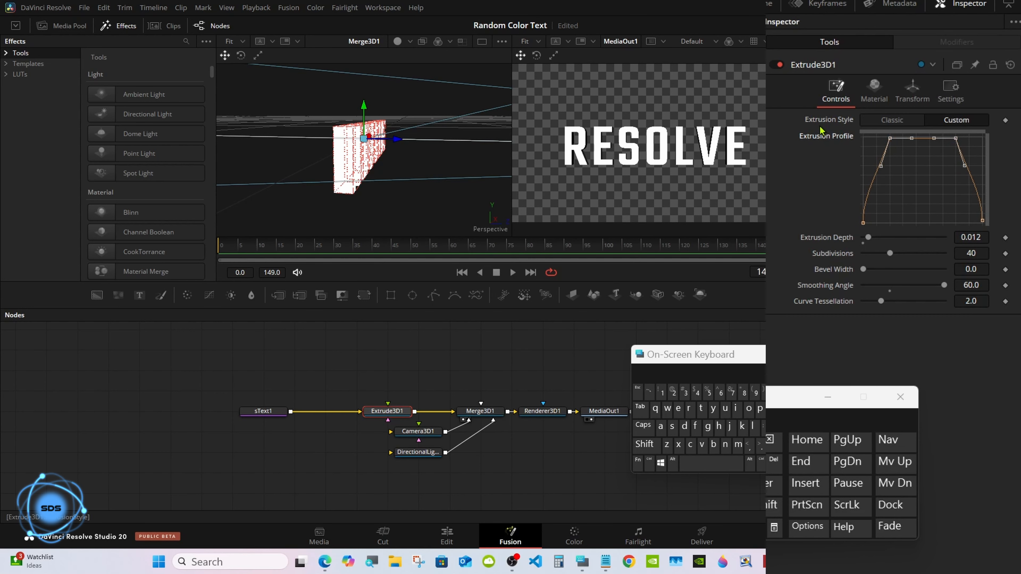
left_click(695, 427)
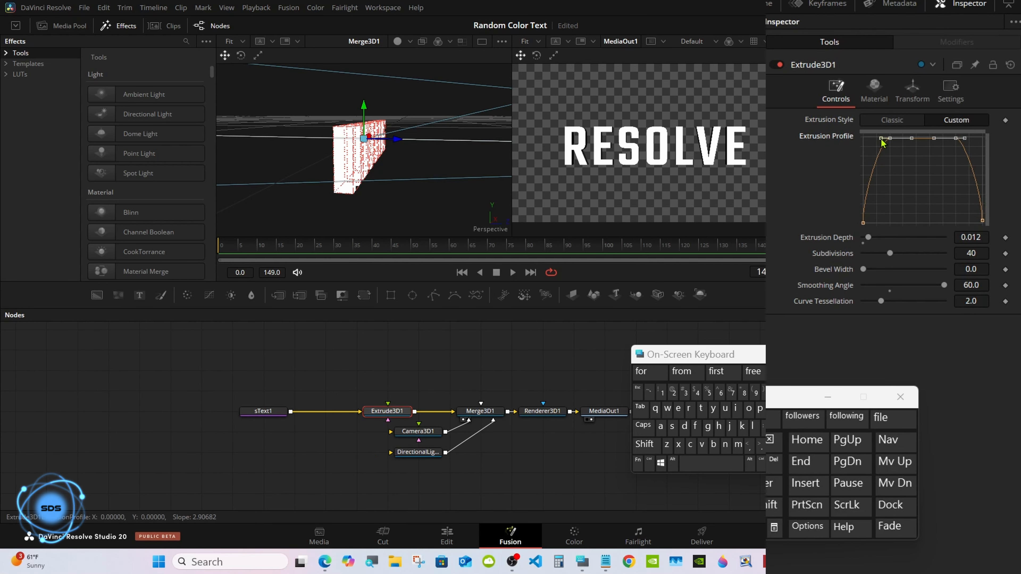
left_click_drag(882, 143, 858, 144)
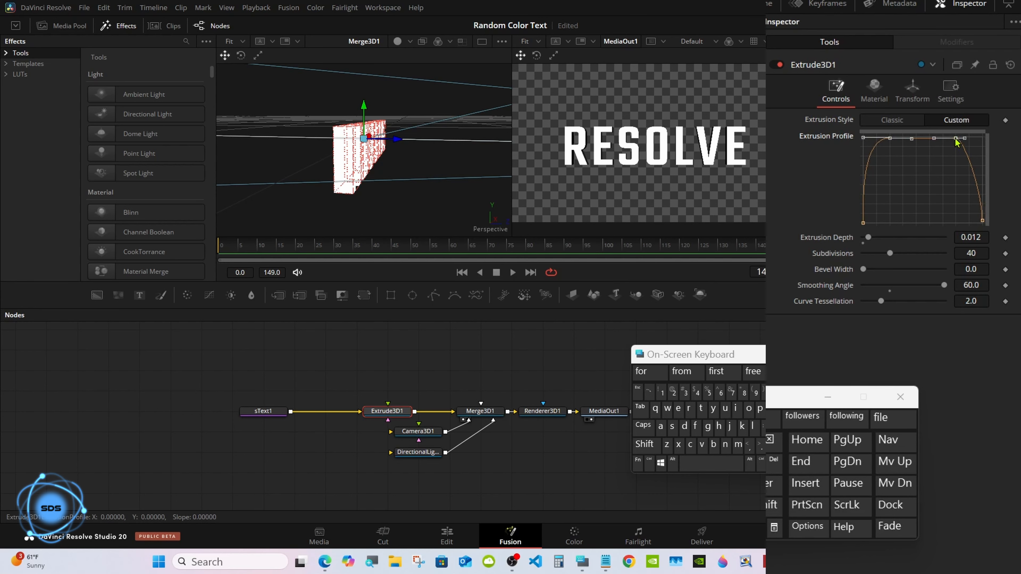
left_click_drag(965, 139, 987, 142)
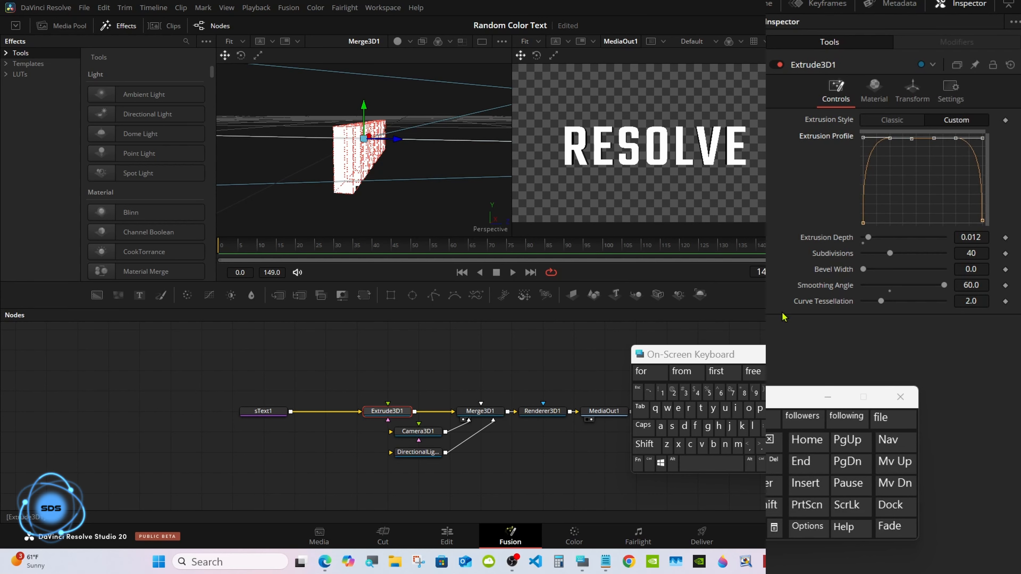
Return Extrude3D1 to the Classic extrusion style and toggle the 3D viewer's lighting on and off to examine the shaded text
left_click(884, 122)
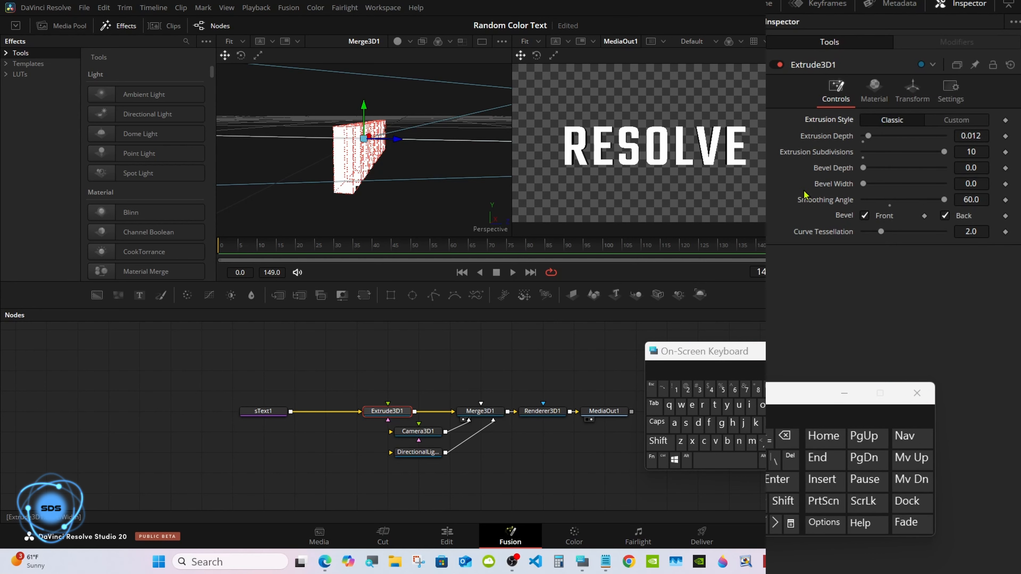
left_click_drag(713, 355, 590, 247)
left_click(397, 41)
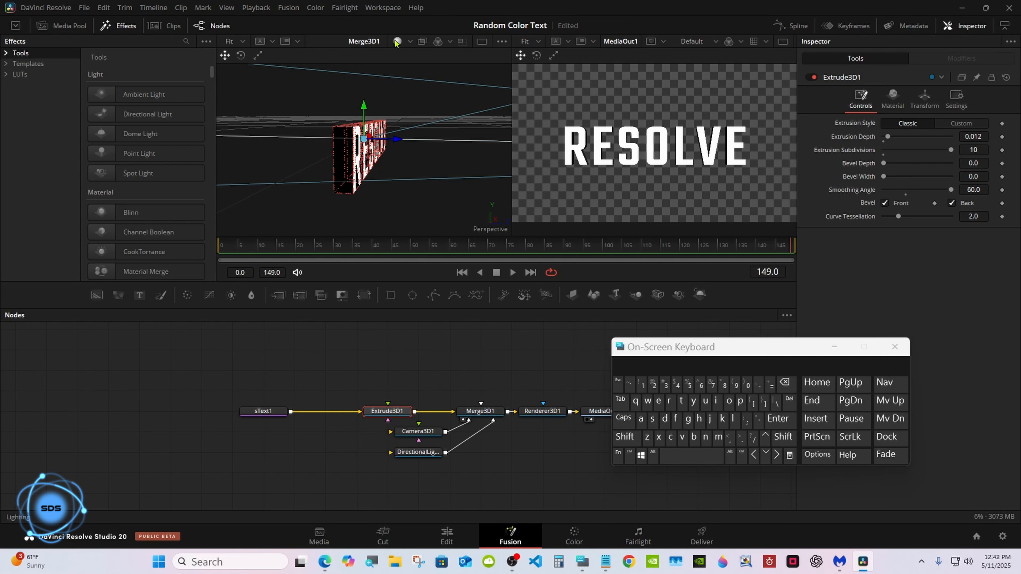
left_click(394, 345)
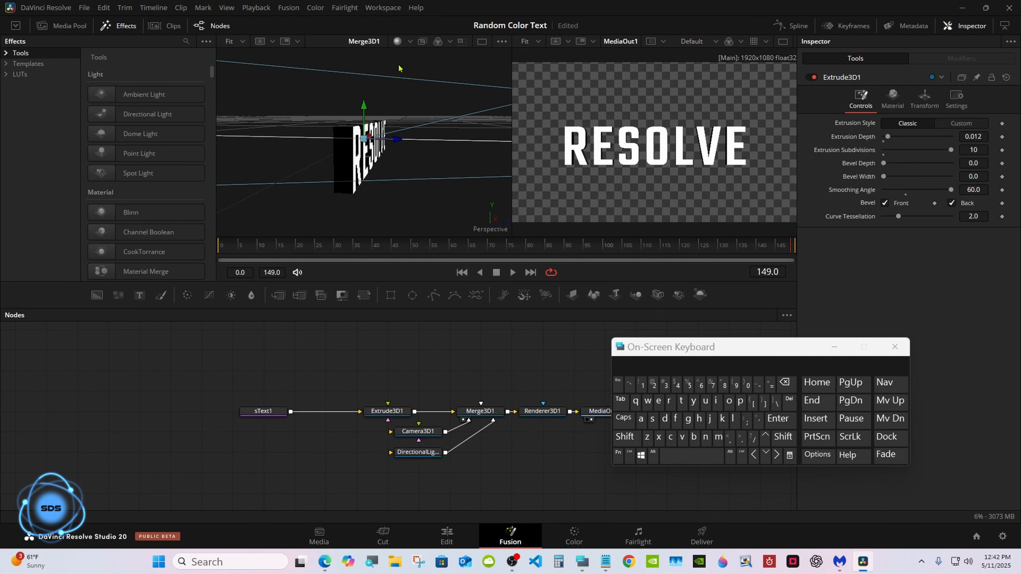
left_click(397, 40)
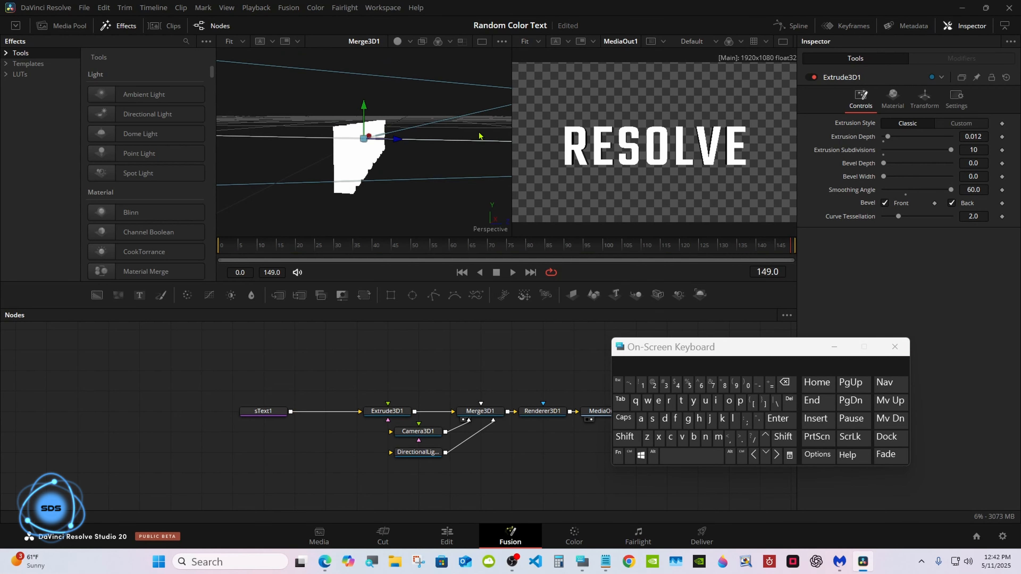
Orbit the 3D view side-on to the text and set the Z pivot of Extrude3D1 to 0.006
left_click(624, 437)
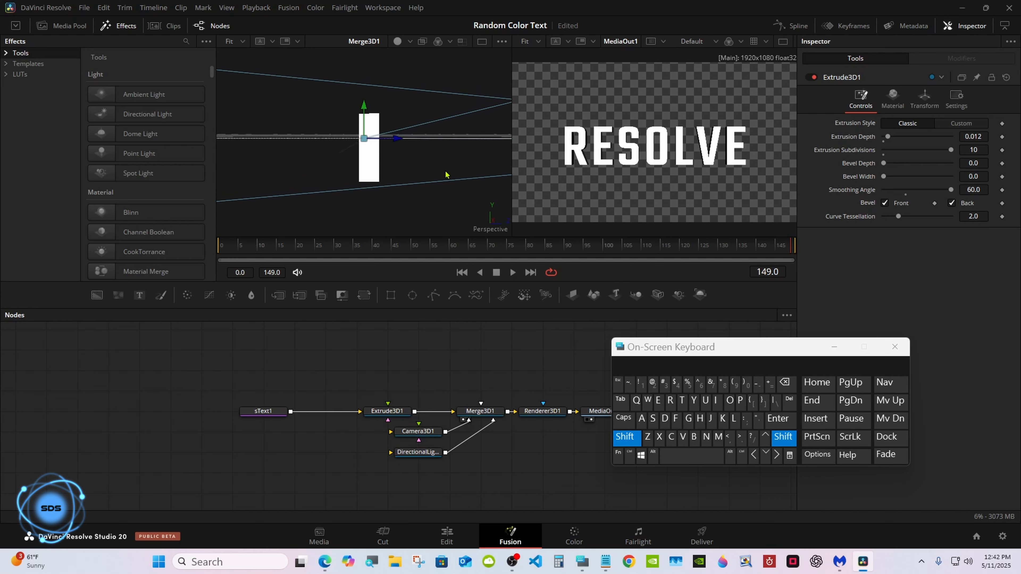
left_click(625, 436)
left_click(386, 414)
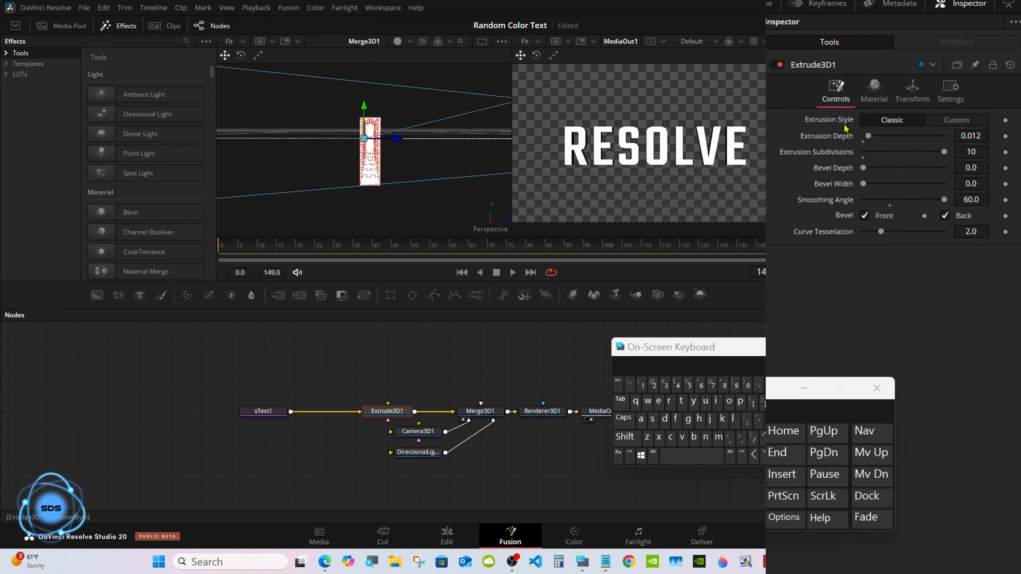
left_click(921, 102)
left_click_drag(785, 350, 765, 378)
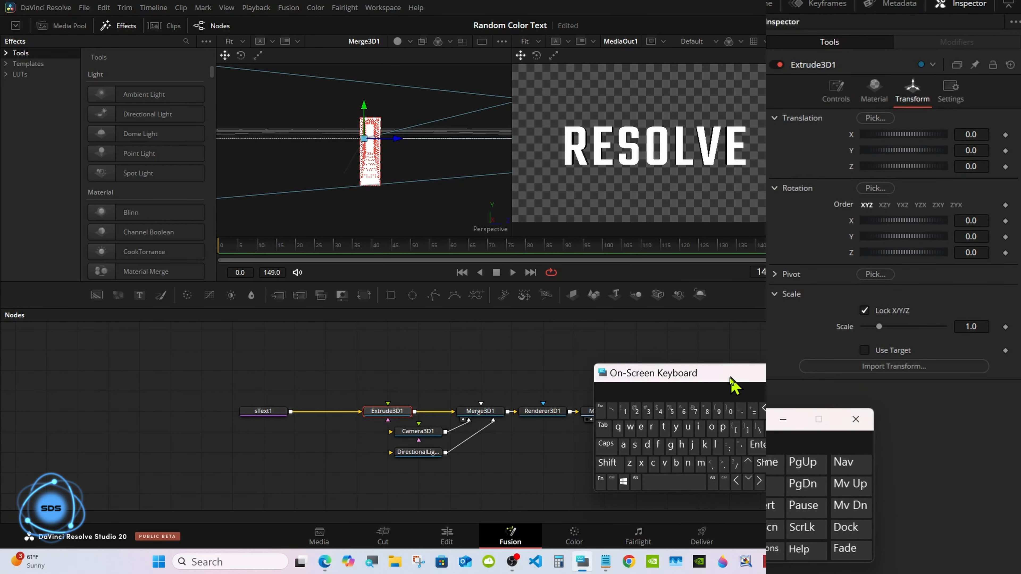
left_click(775, 275)
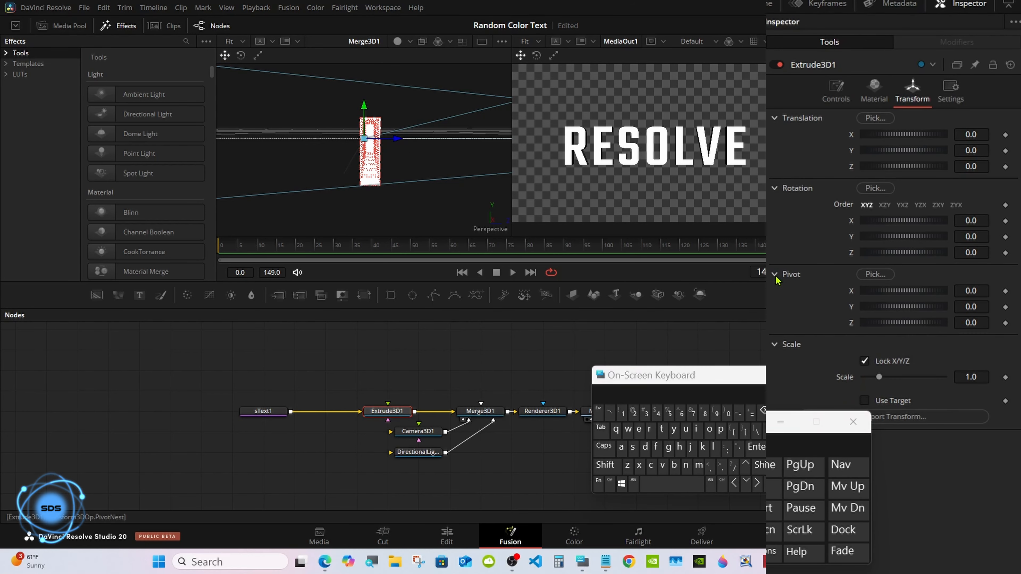
left_click(976, 321)
left_click(727, 413)
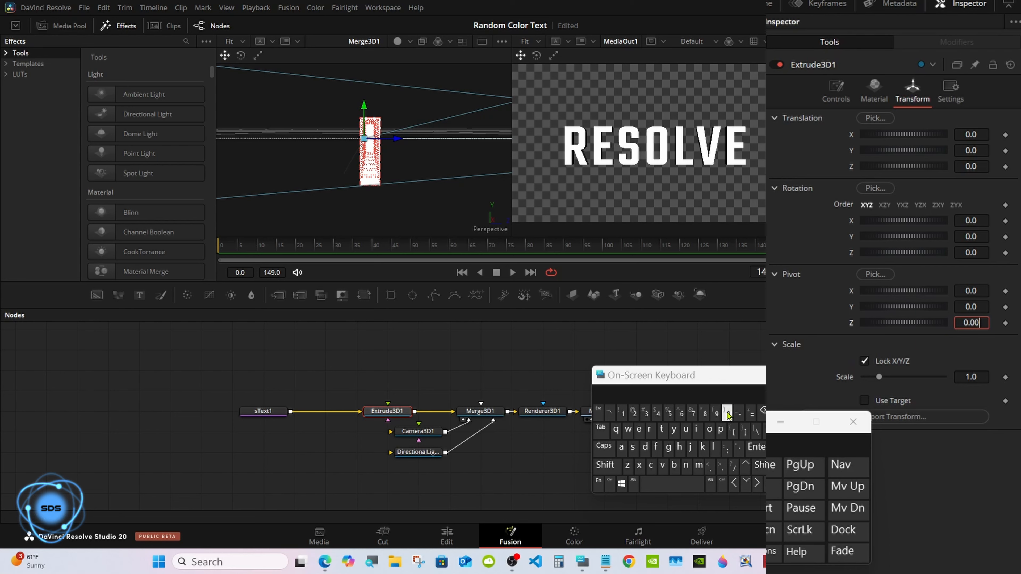
left_click(680, 413)
left_click(756, 447)
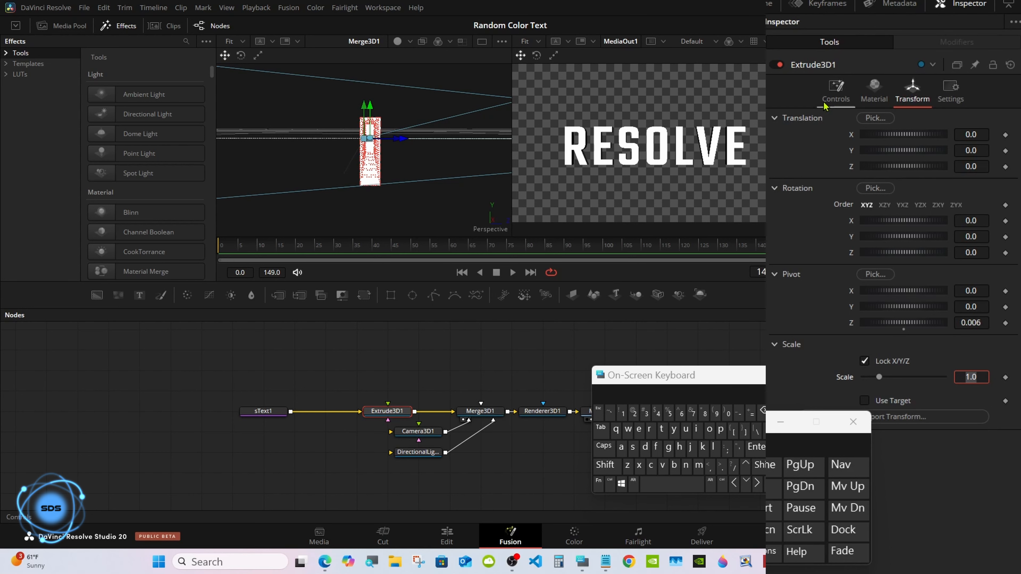
Rotate Extrude3D1 to 23.5 degrees around the Y axis to test the new pivot
left_click(835, 92)
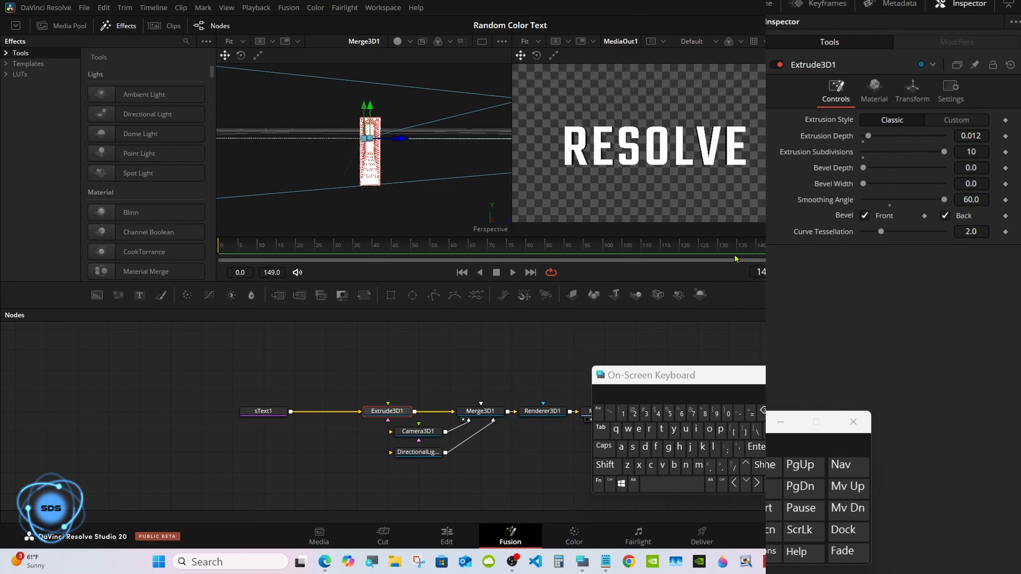
left_click_drag(650, 376, 714, 372)
left_click(912, 92)
left_click(775, 275)
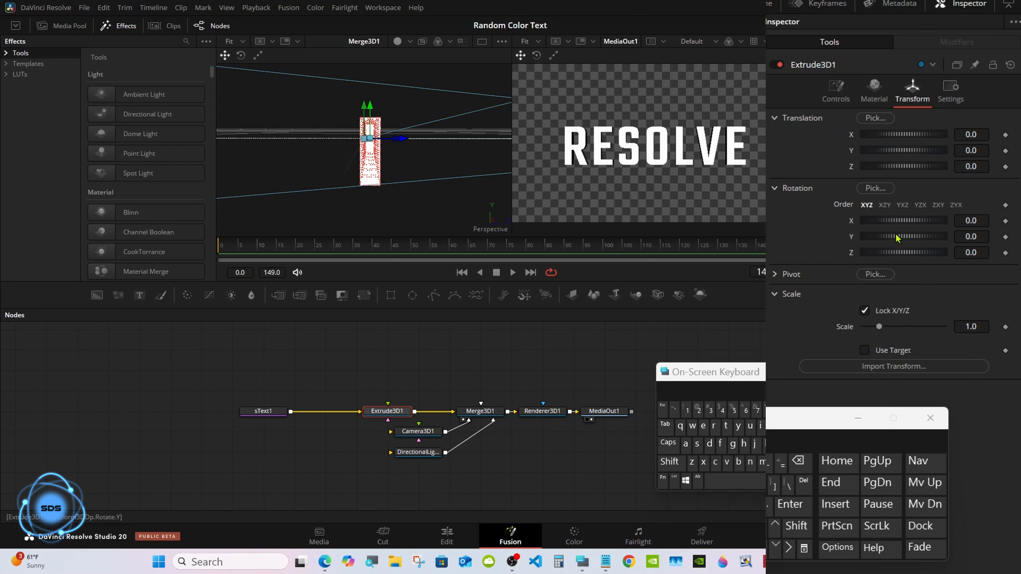
mouse_move(897, 238)
left_mouse_down()
mouse_move(920, 235)
mouse_move(898, 233)
mouse_move(907, 242)
left_mouse_up()
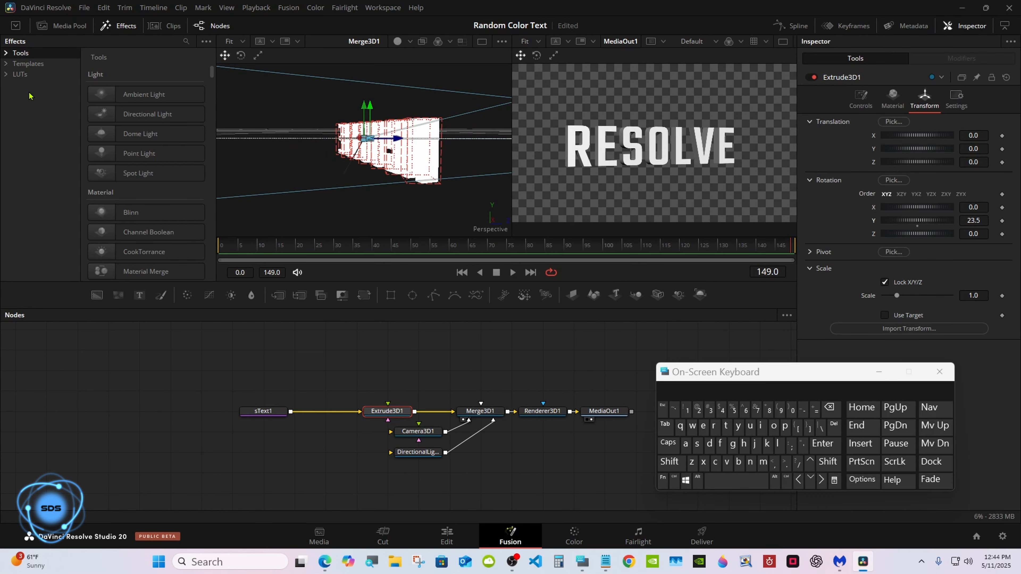
Add the Cool Metal shader from the Fusion template shaders and connect it to the material input of Extrude3D1
left_click(123, 30)
left_click(123, 31)
left_click(122, 29)
left_click(121, 29)
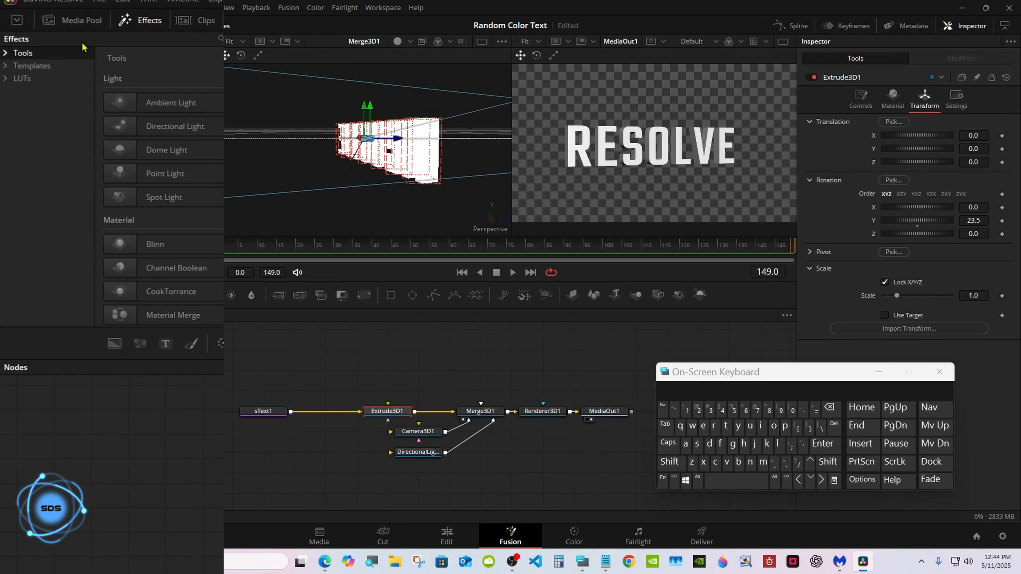
left_click(6, 66)
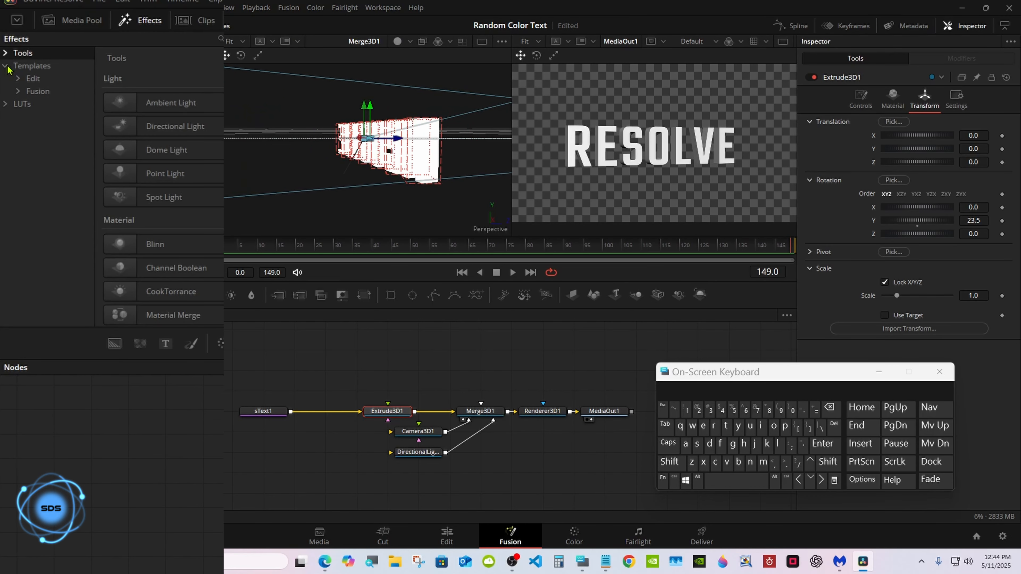
left_click(18, 92)
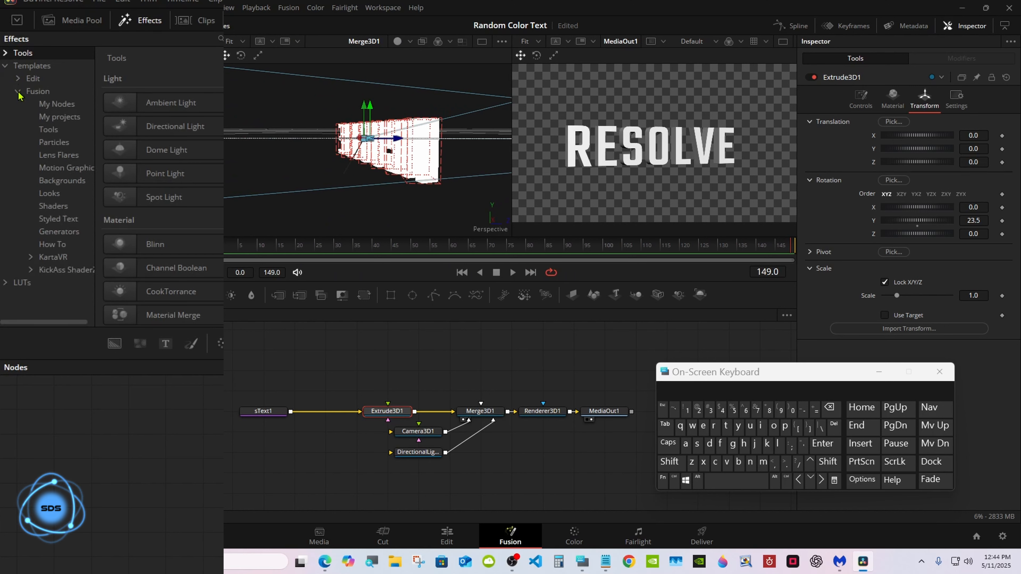
left_click(67, 207)
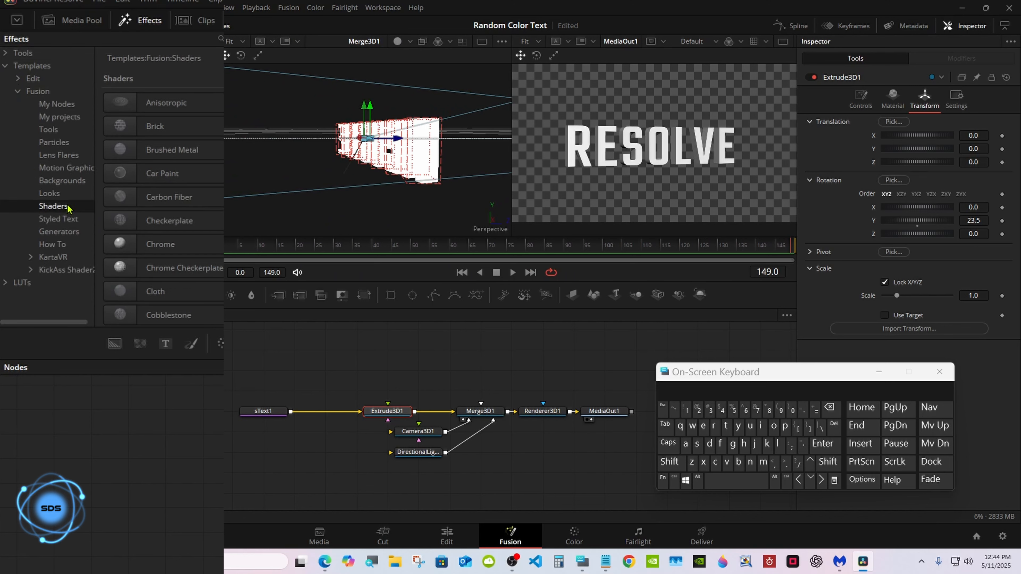
scroll(161, 197, "down", 5)
scroll(190, 246, "down", 2)
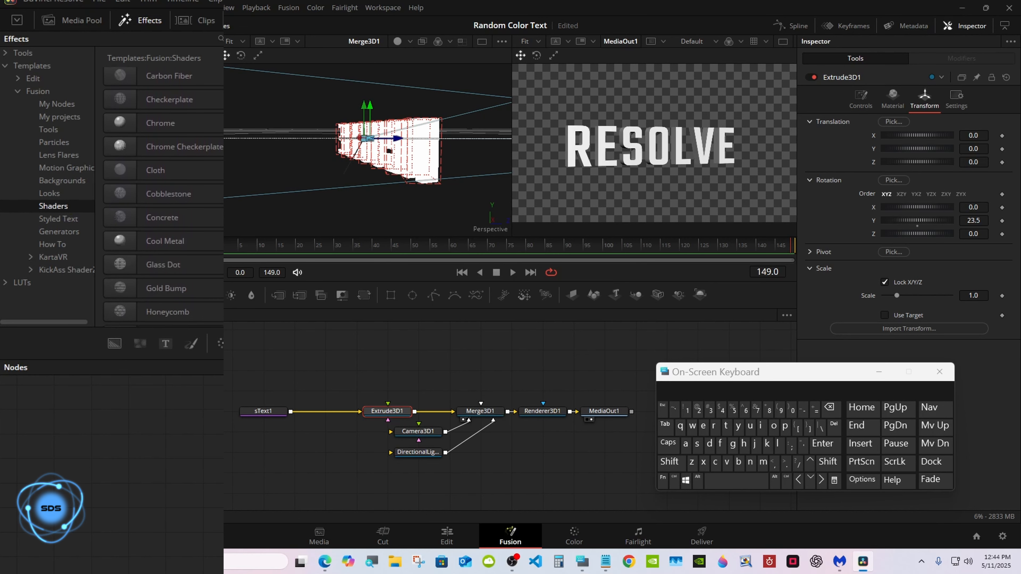
mouse_move(190, 246)
left_mouse_down()
mouse_move(402, 376)
mouse_move(388, 408)
left_mouse_up()
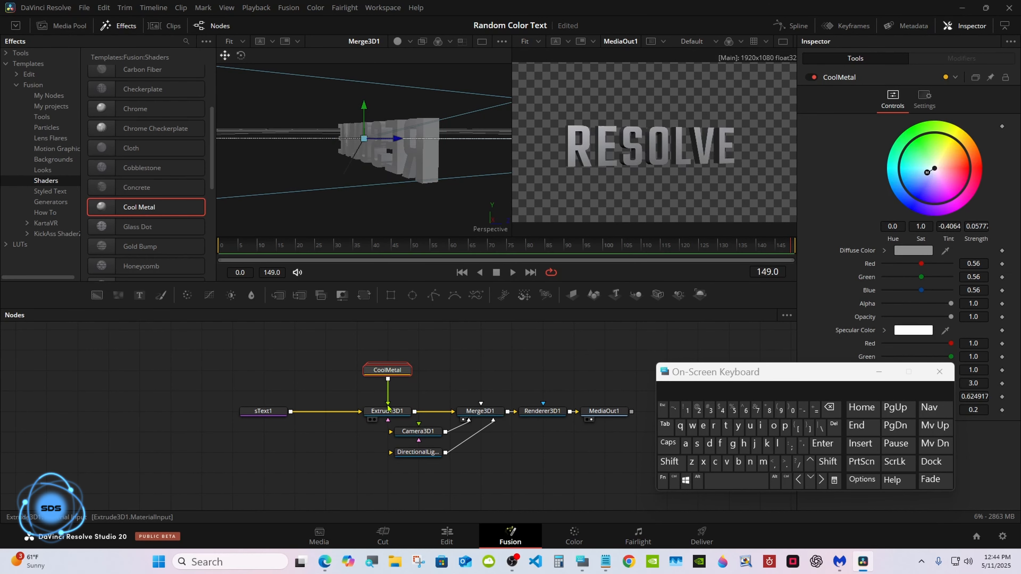
Set CoolMetal's specular color to a neutral grey of 0.559 and tint the material pink at strength 1.0
left_click_drag(763, 379, 593, 394)
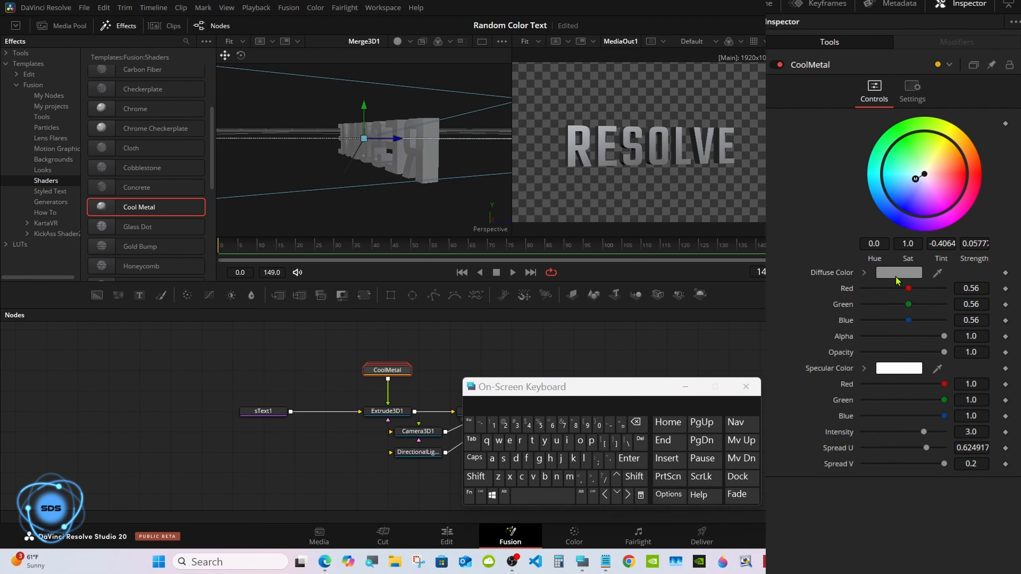
left_click(863, 369)
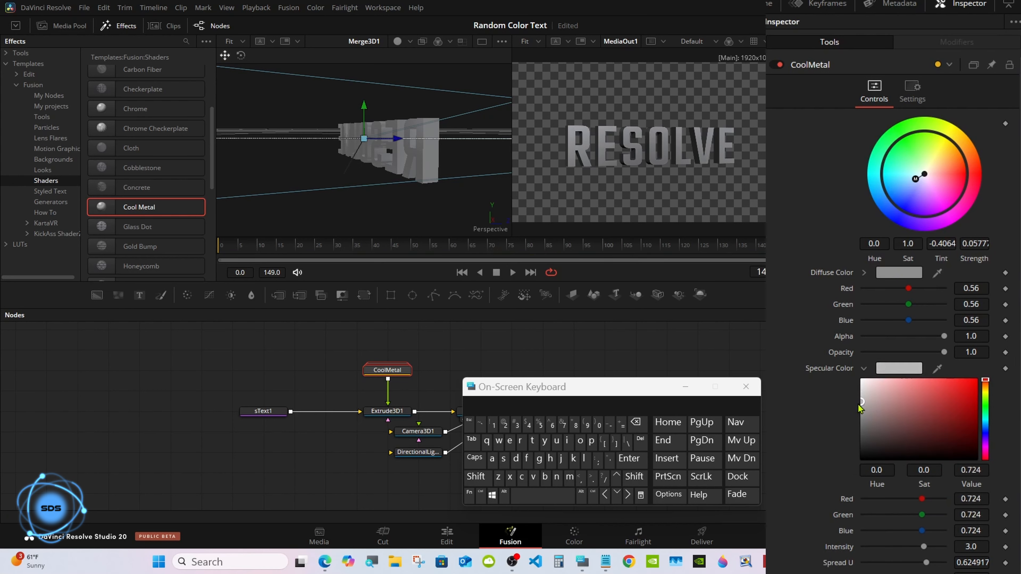
left_click_drag(862, 384, 854, 420)
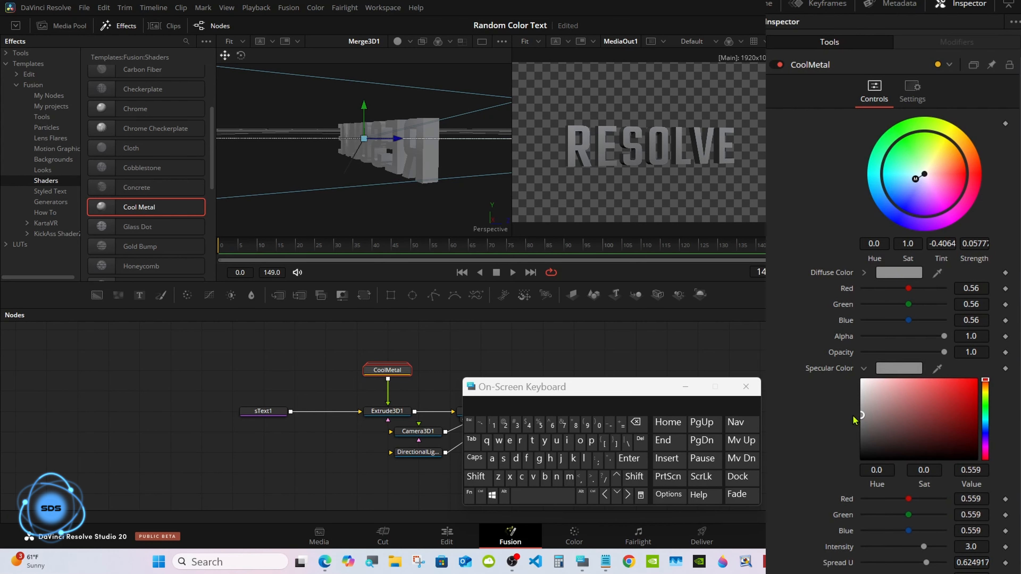
left_click(863, 368)
left_click_drag(916, 178, 887, 122)
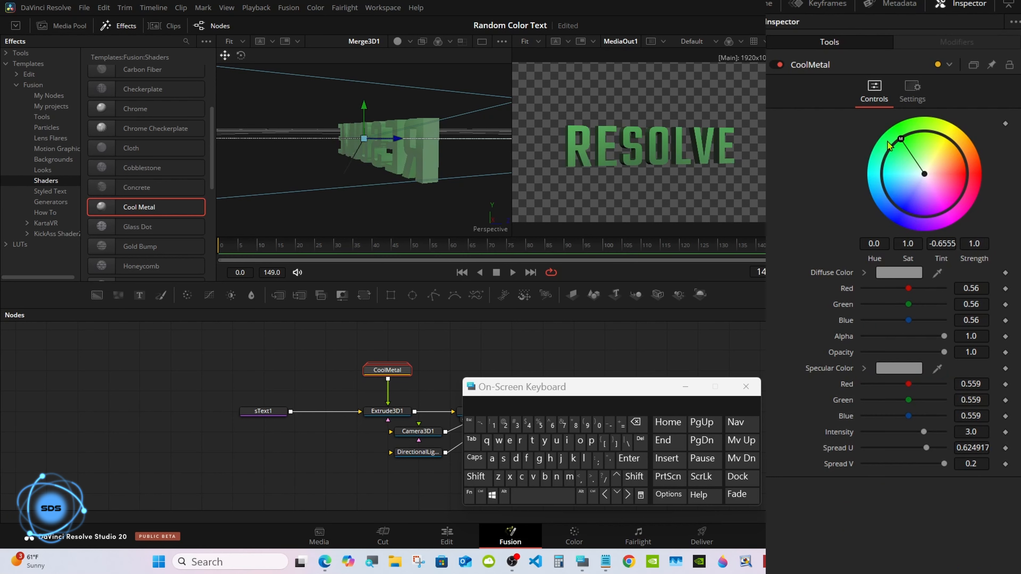
left_click_drag(888, 146, 957, 206)
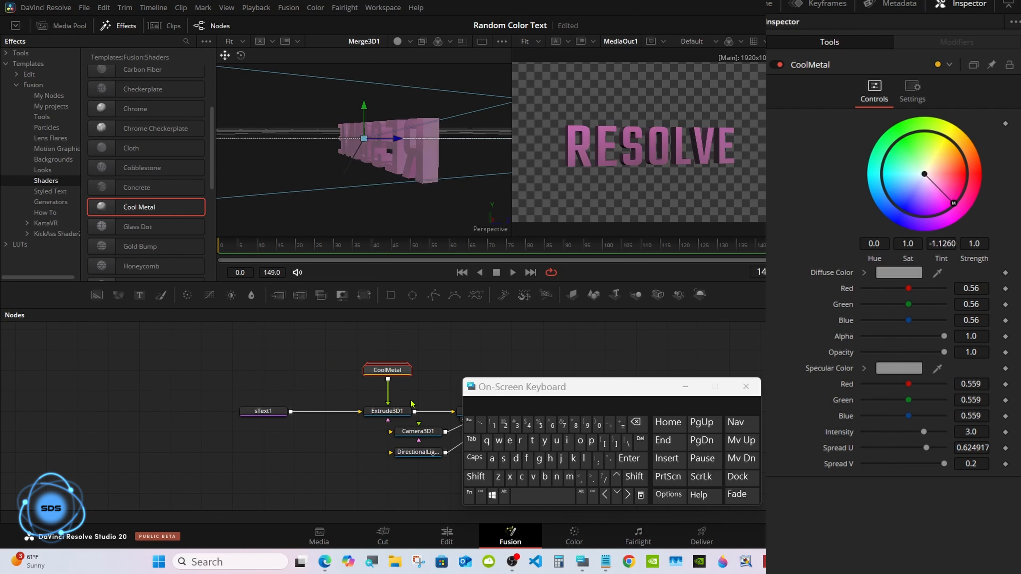
Reset the Y rotation of Extrude3D1 to 0 and show MediaOut1 in a single viewer without the checker underlay
left_click(384, 414)
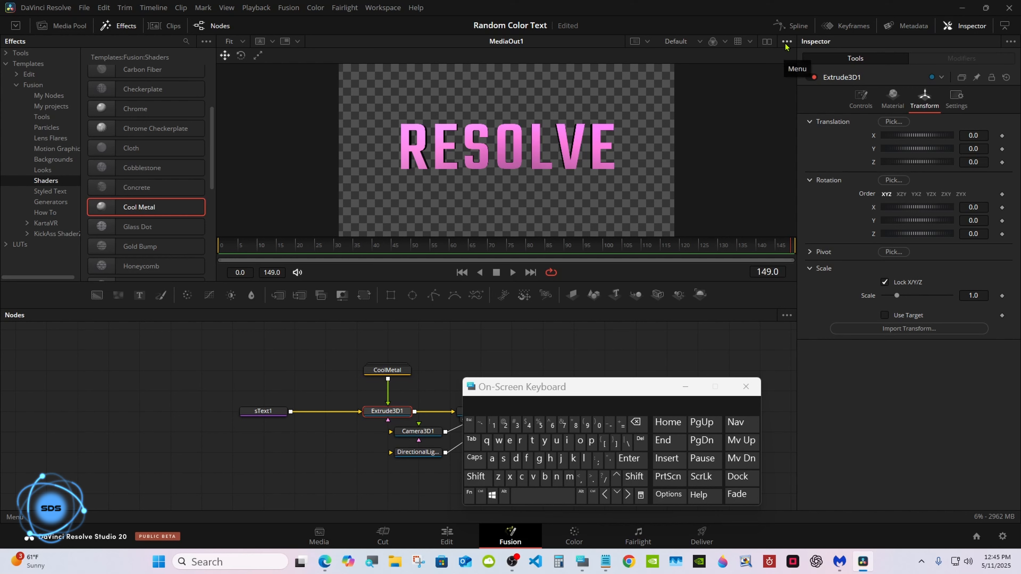
left_click(786, 43)
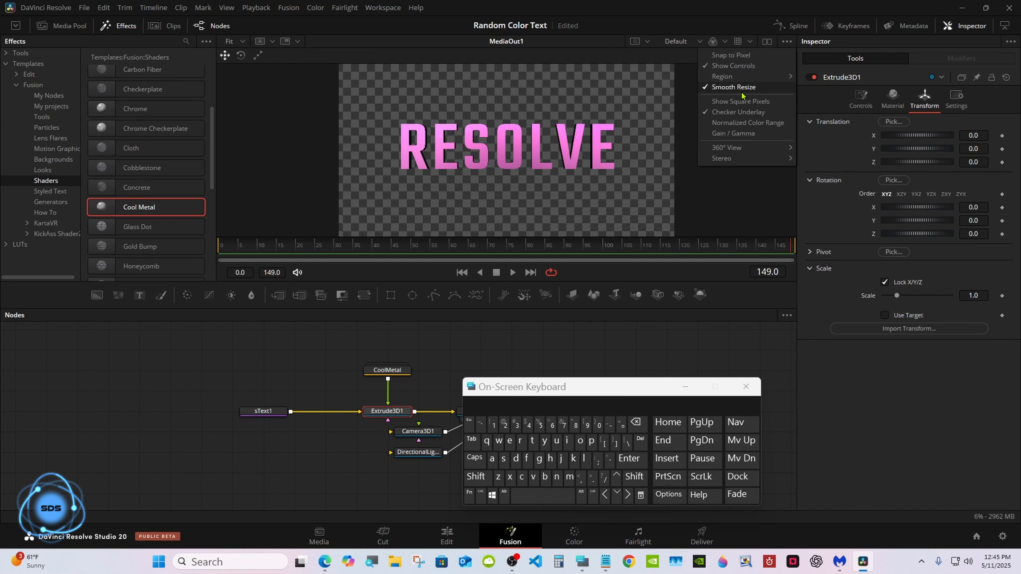
left_click(729, 112)
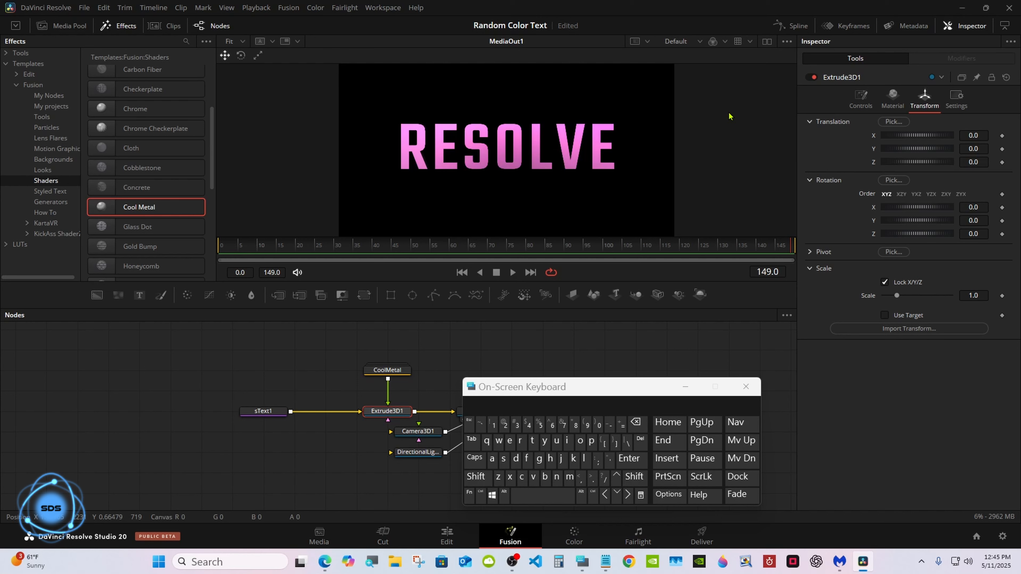
Apply a Perturb modifier to CoolMetal's tint and play the composition
left_click_drag(520, 391, 552, 392)
left_click(387, 370)
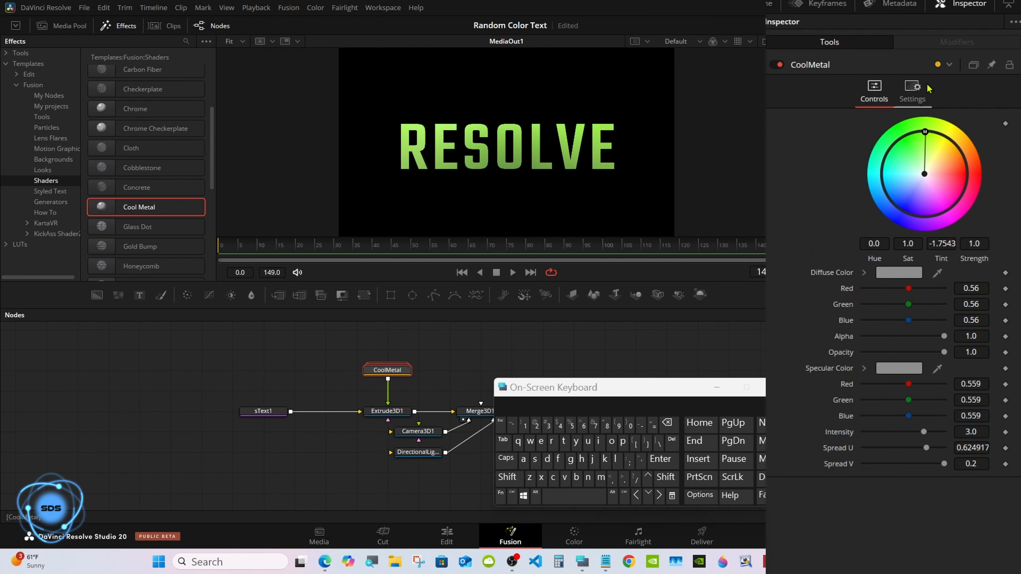
left_click_drag(634, 397, 569, 410)
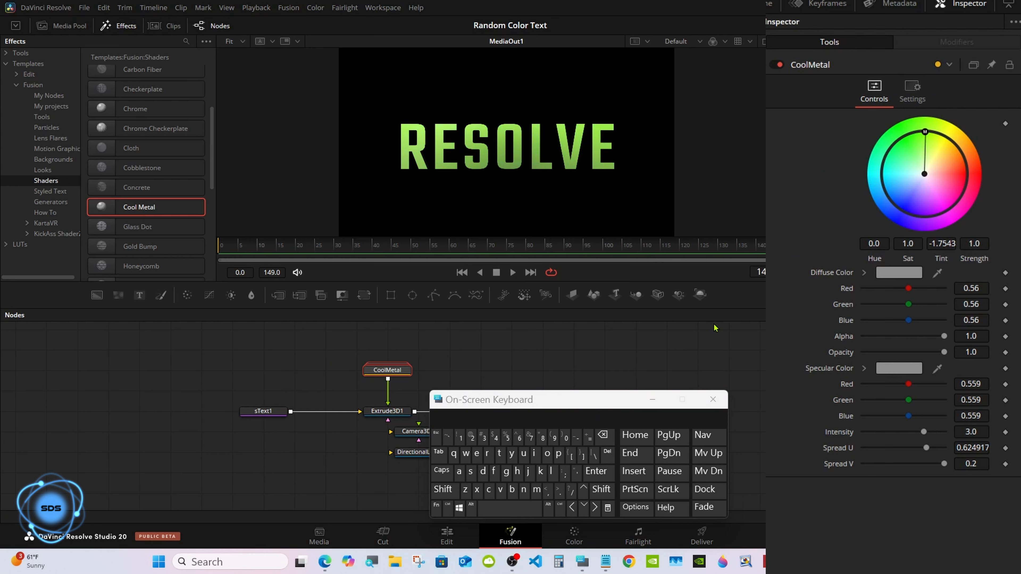
right_click(826, 186)
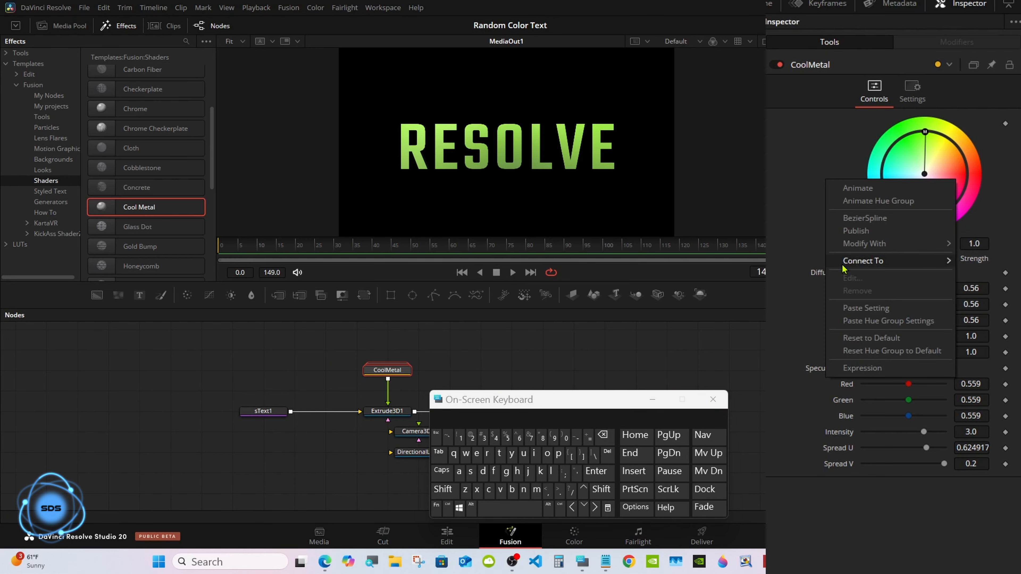
mouse_move(867, 246)
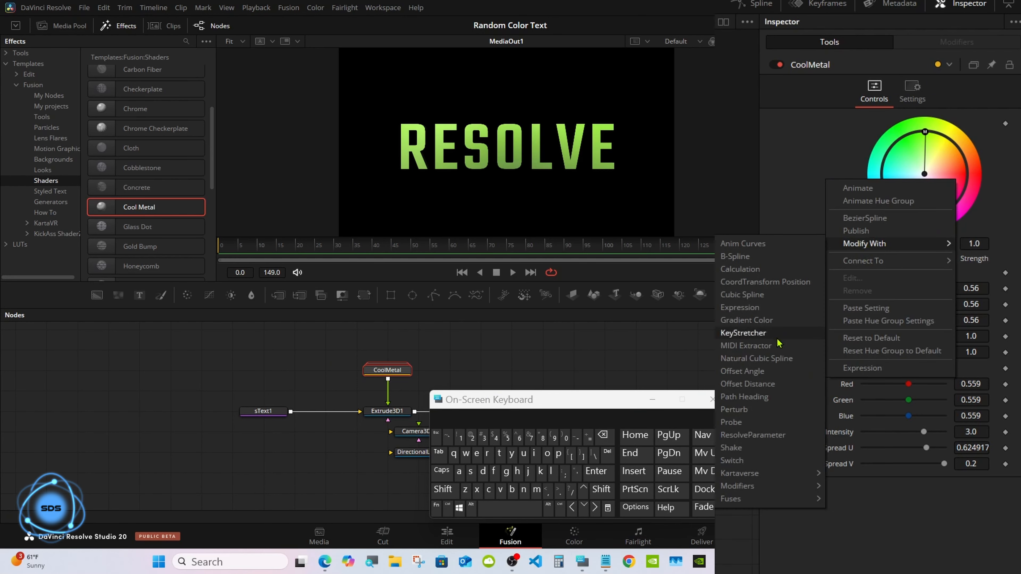
left_click(762, 410)
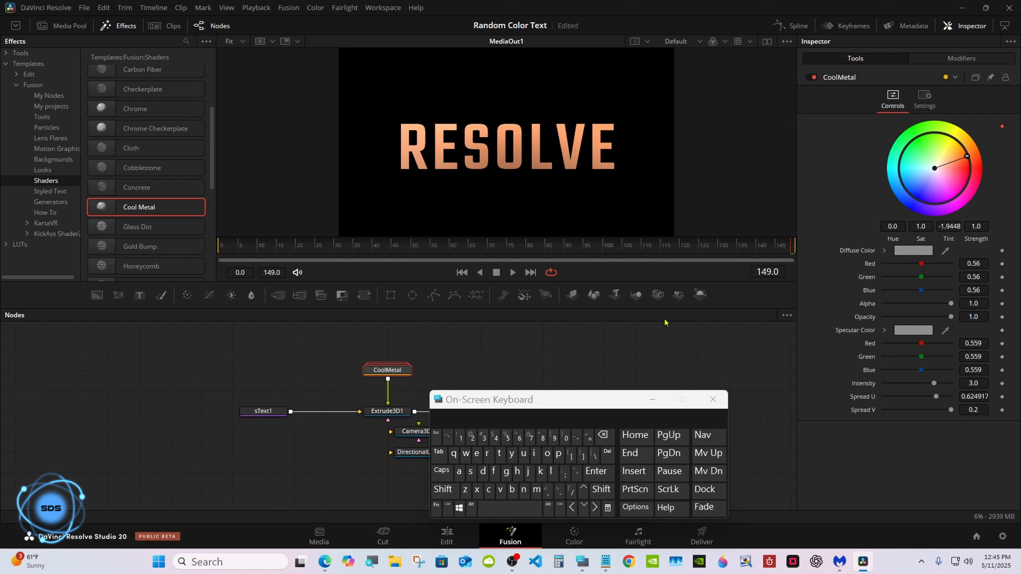
left_click(514, 272)
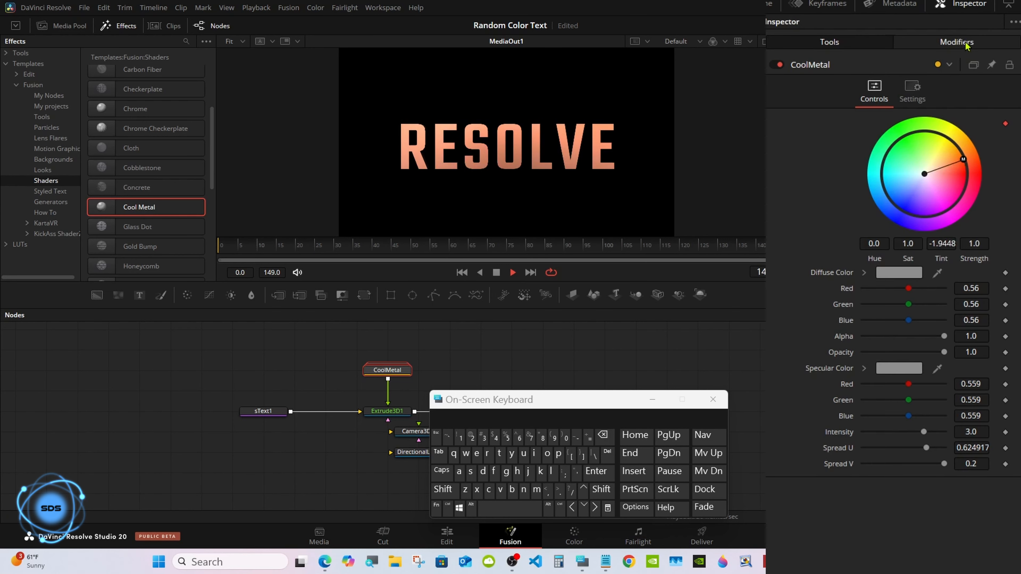
Set the strength of the Perturb modifier on CoolMetal to 1.5
left_click(961, 57)
left_click(982, 165)
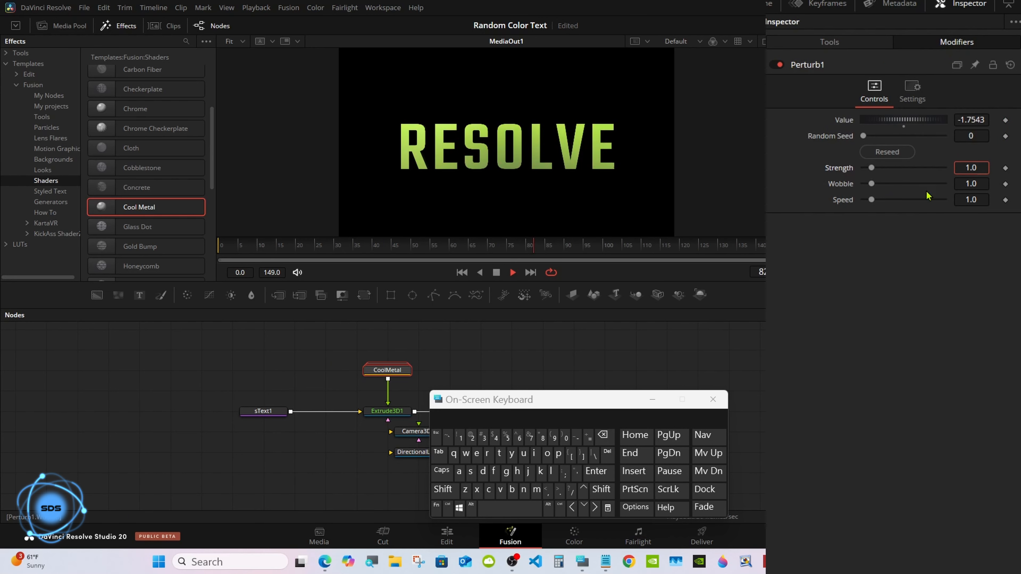
left_click(602, 435)
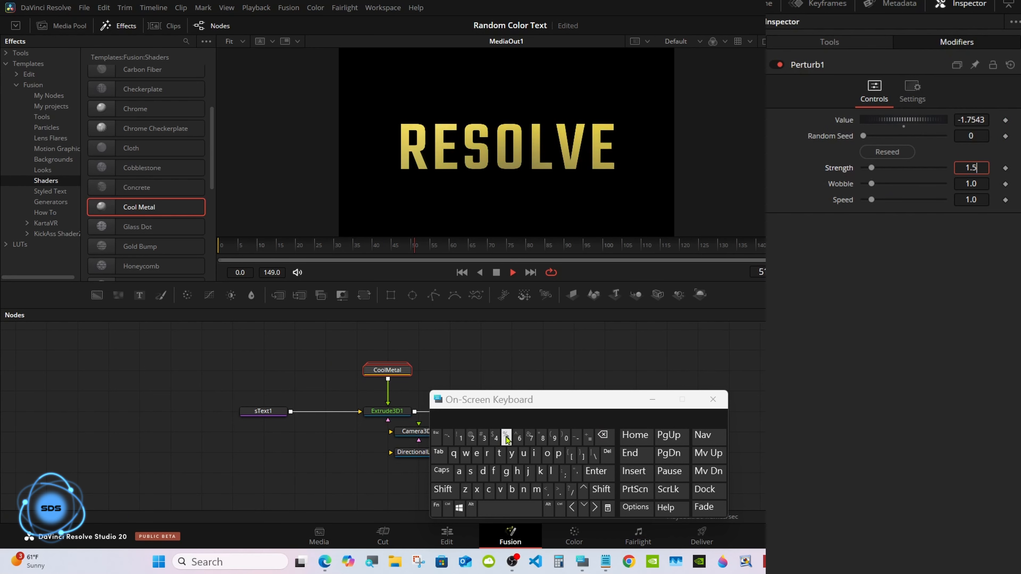
left_click(596, 472)
Examine CoolMetal's changing tint and its Perturb settings during playback
left_click(825, 43)
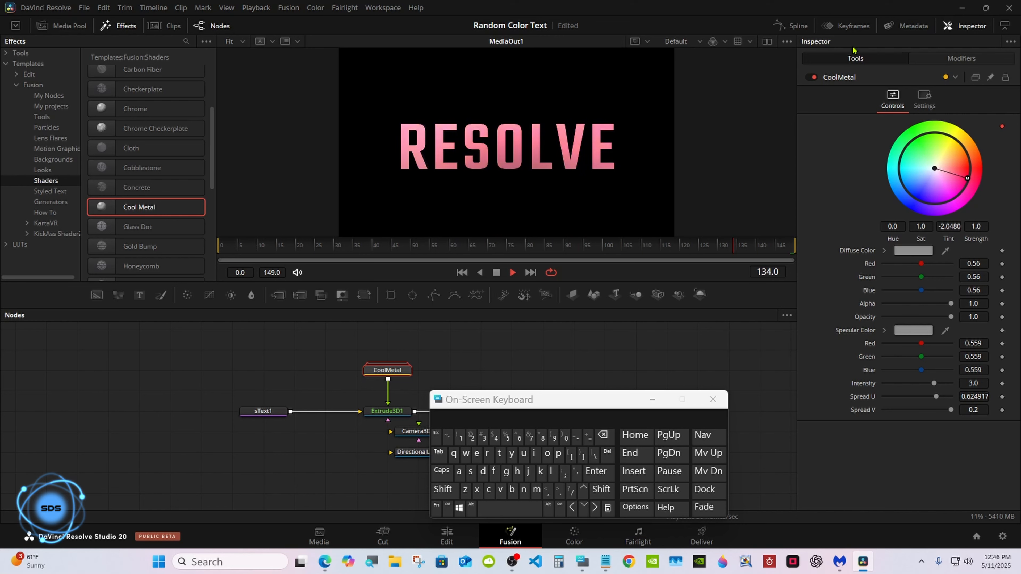
left_click(953, 59)
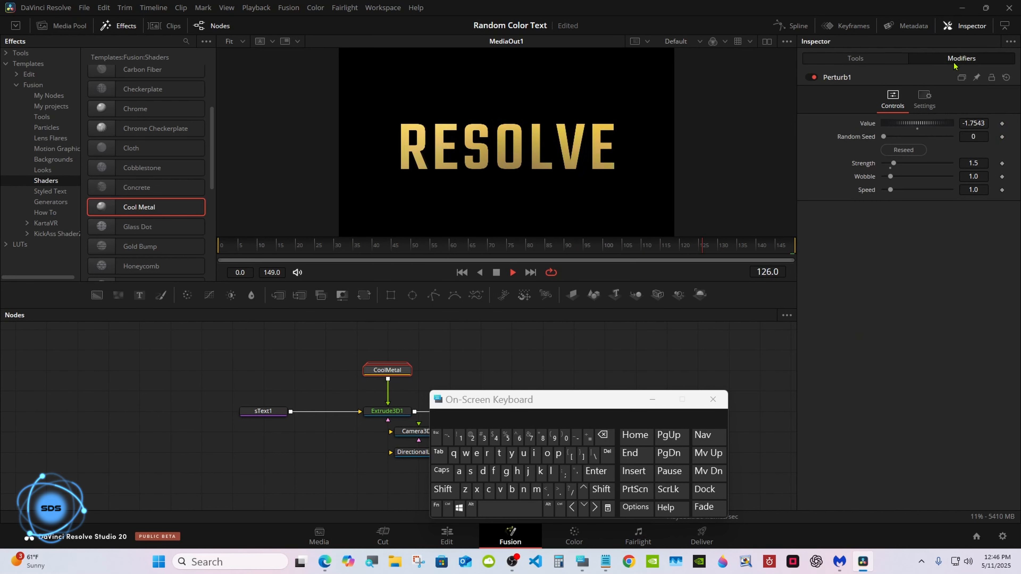
left_click(873, 60)
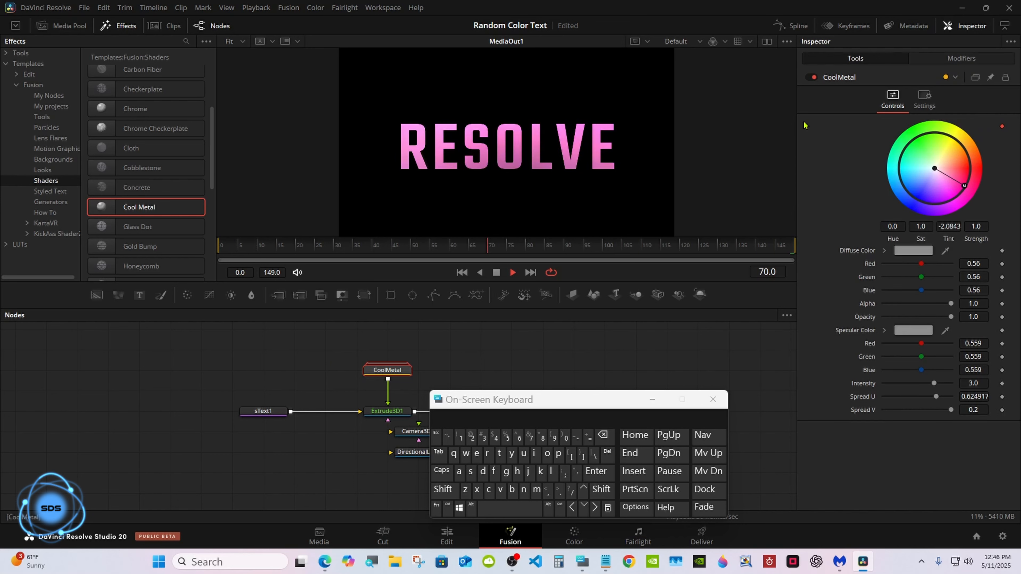
Select the sText1, Extrude3D1 and DirectionalLight1 nodes together
left_click_drag(499, 398, 767, 276)
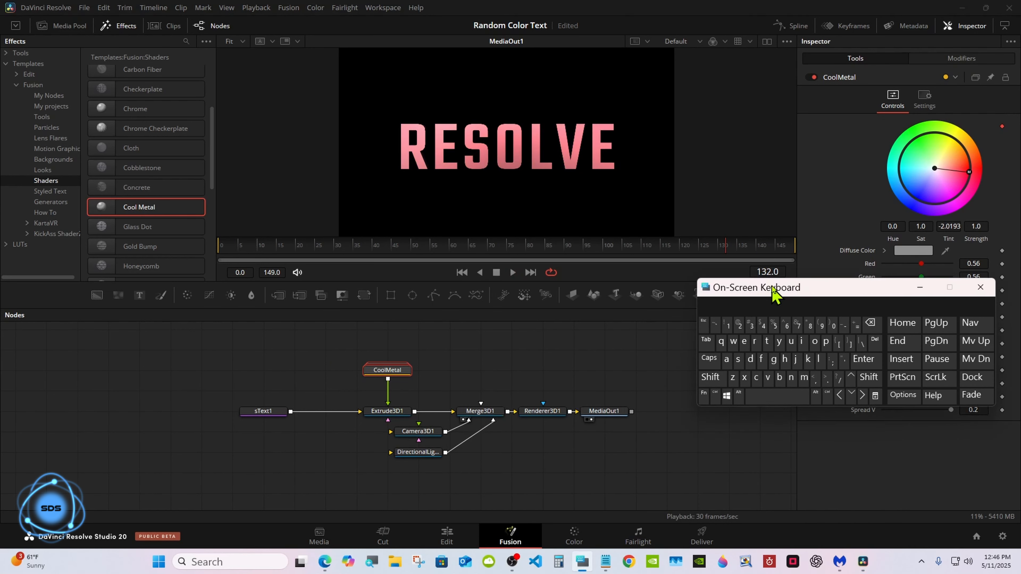
left_click(675, 348)
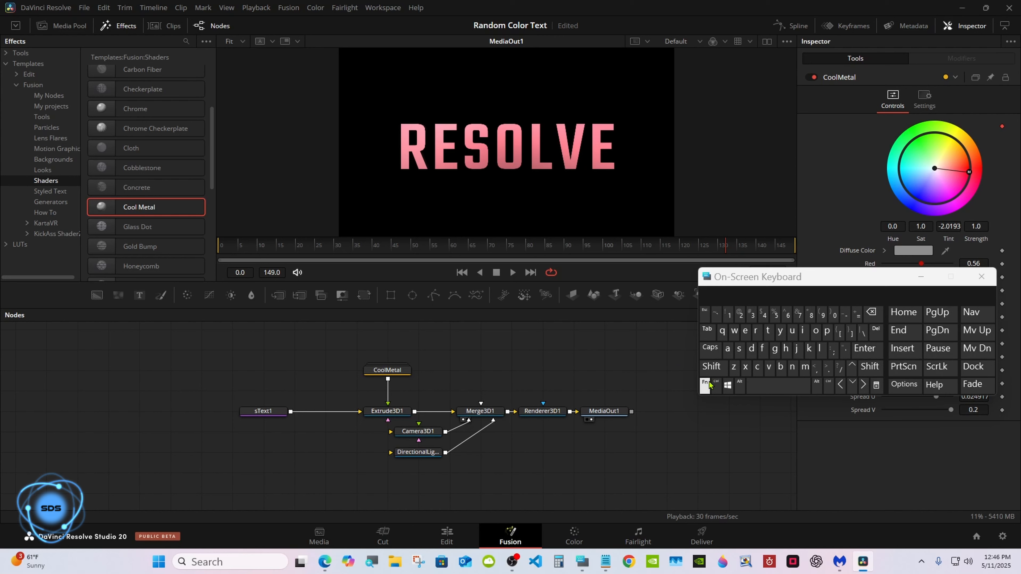
left_click(716, 386)
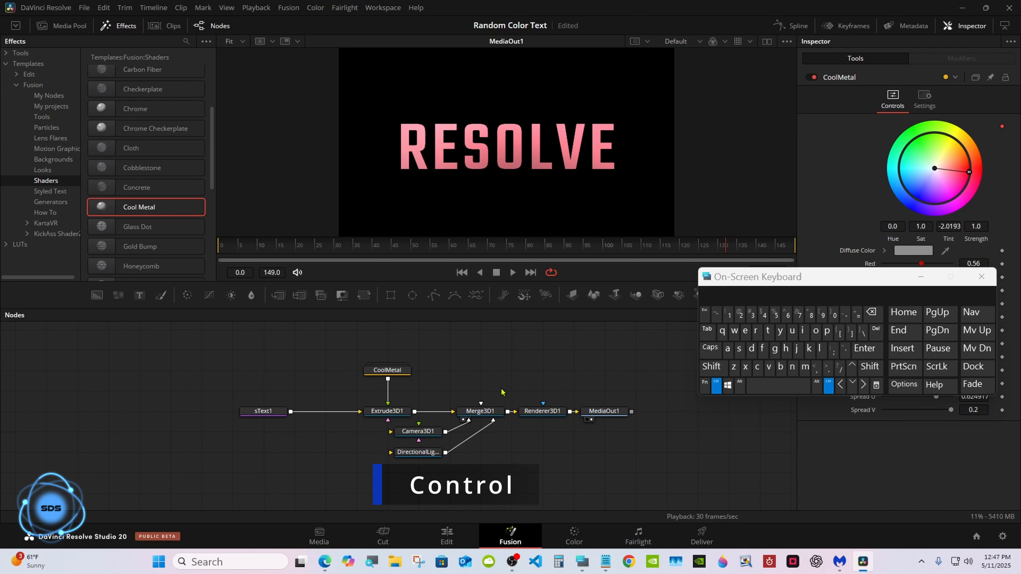
left_click(263, 411, "ctrl")
left_click(387, 411, "ctrl")
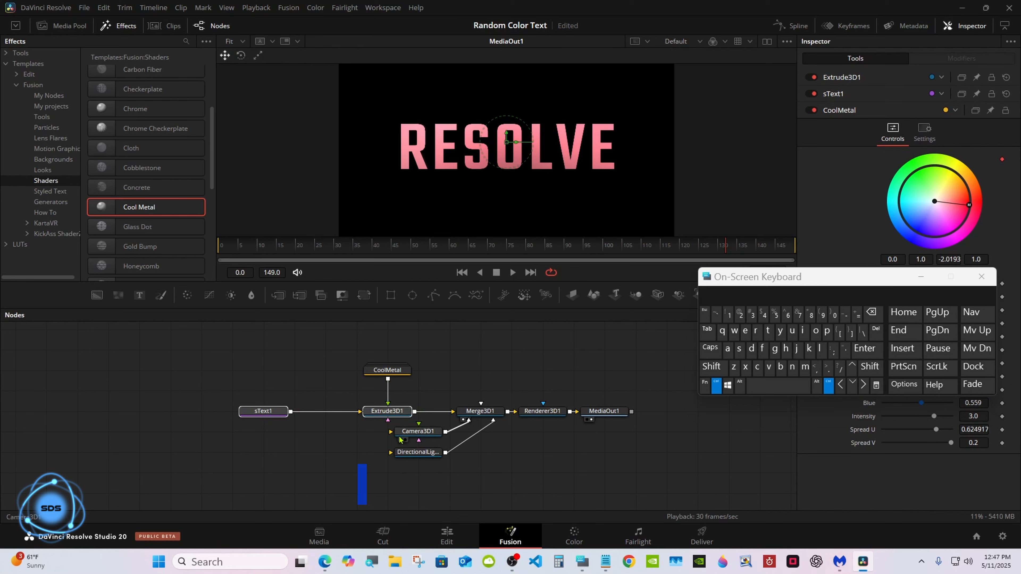
left_click(406, 452, "ctrl")
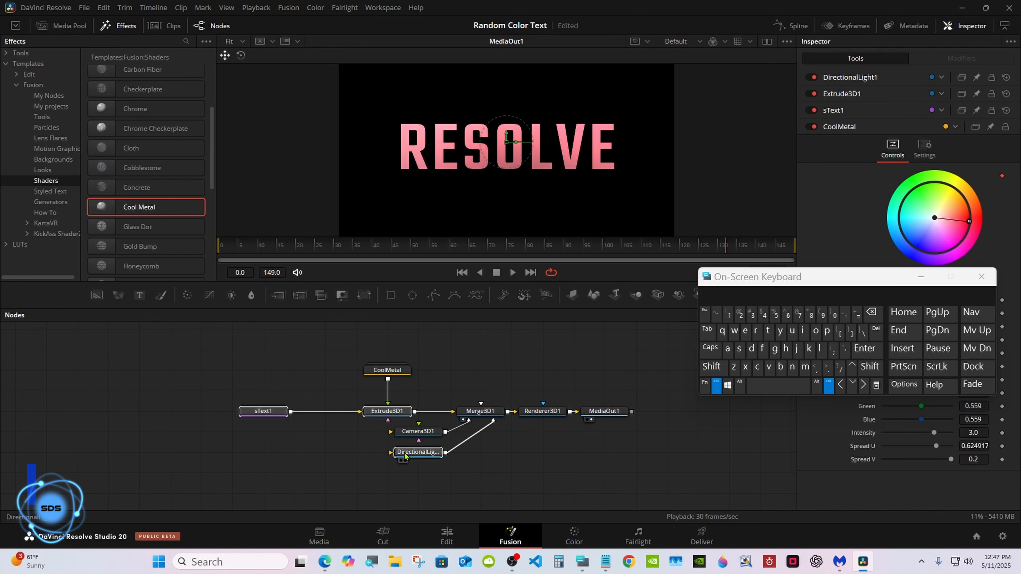
Select all nodes except MediaOut1 and start creating a macro from them
left_click(729, 357)
left_click(731, 354)
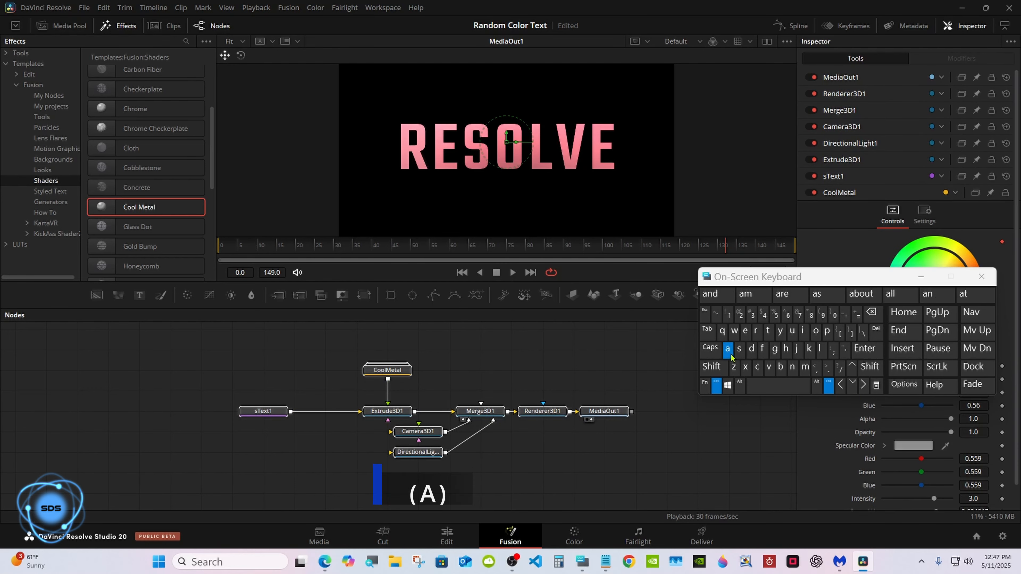
left_click(716, 385)
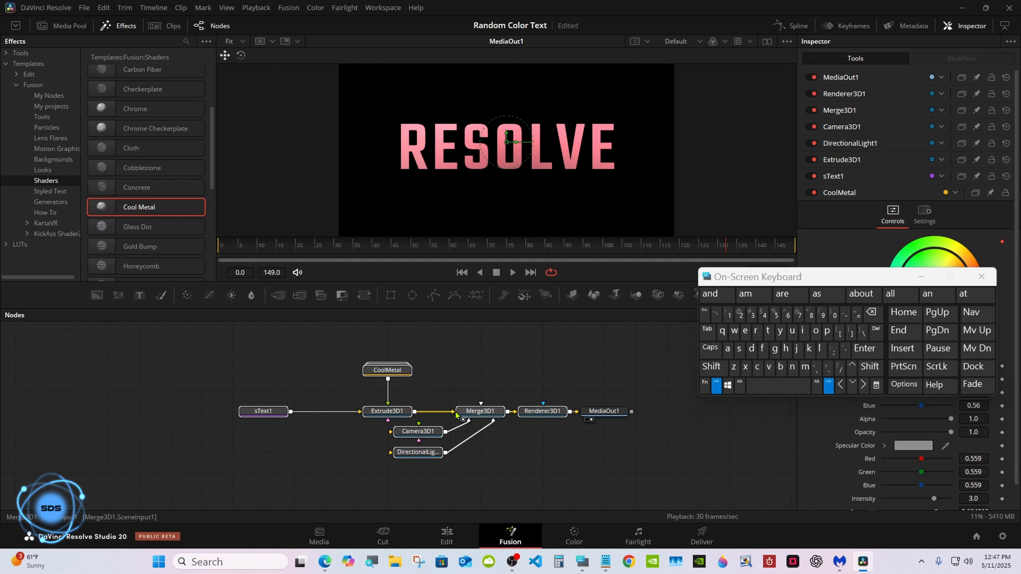
right_click(392, 413)
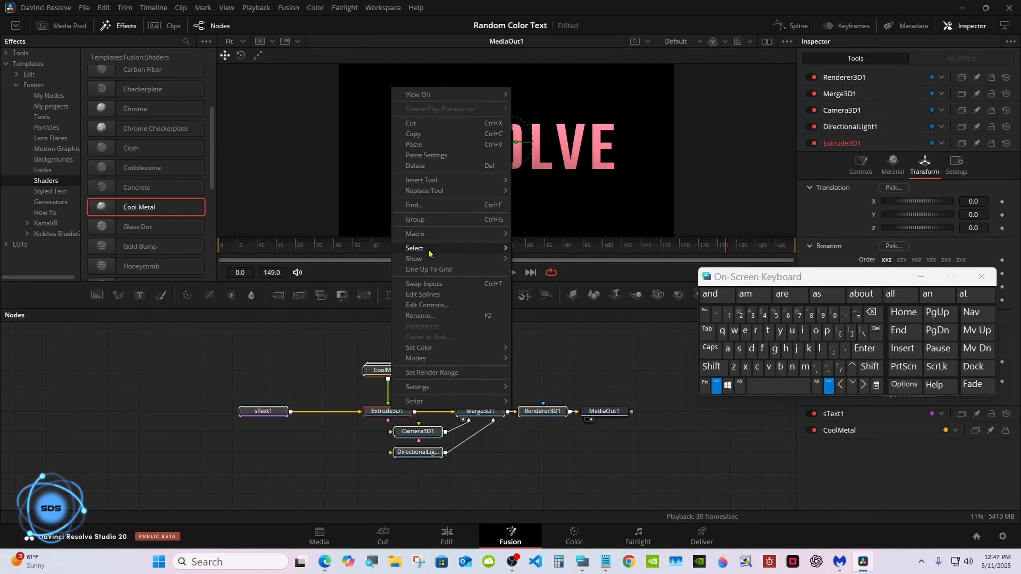
mouse_move(432, 238)
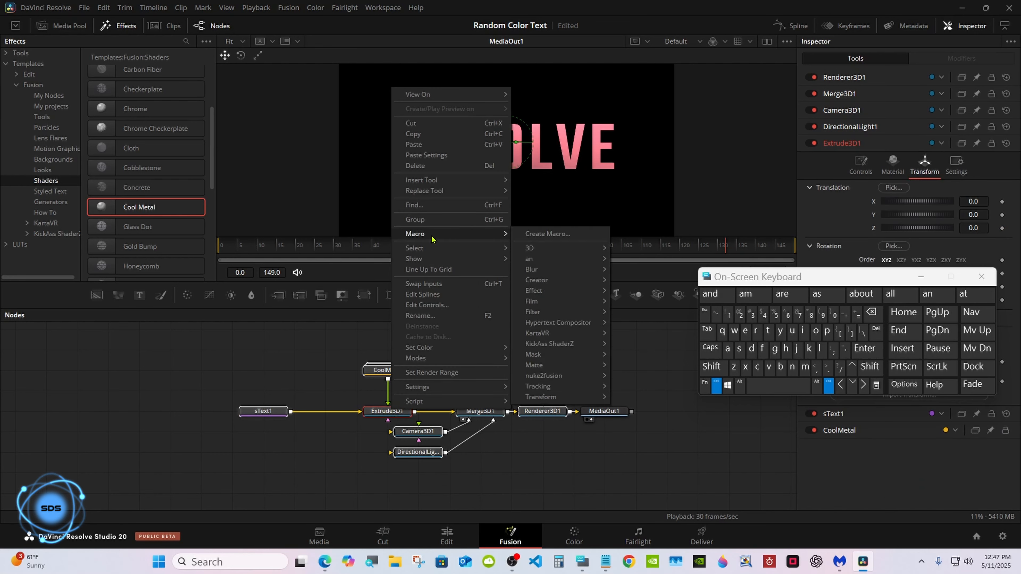
left_click(582, 235)
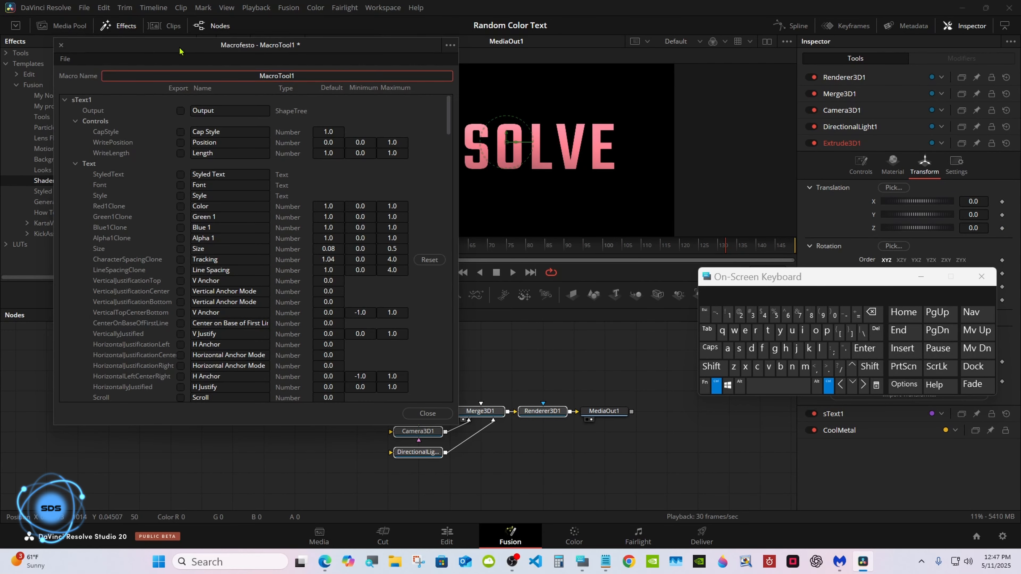
left_click_drag(179, 51, 486, 87)
left_click_drag(754, 284, 665, 283)
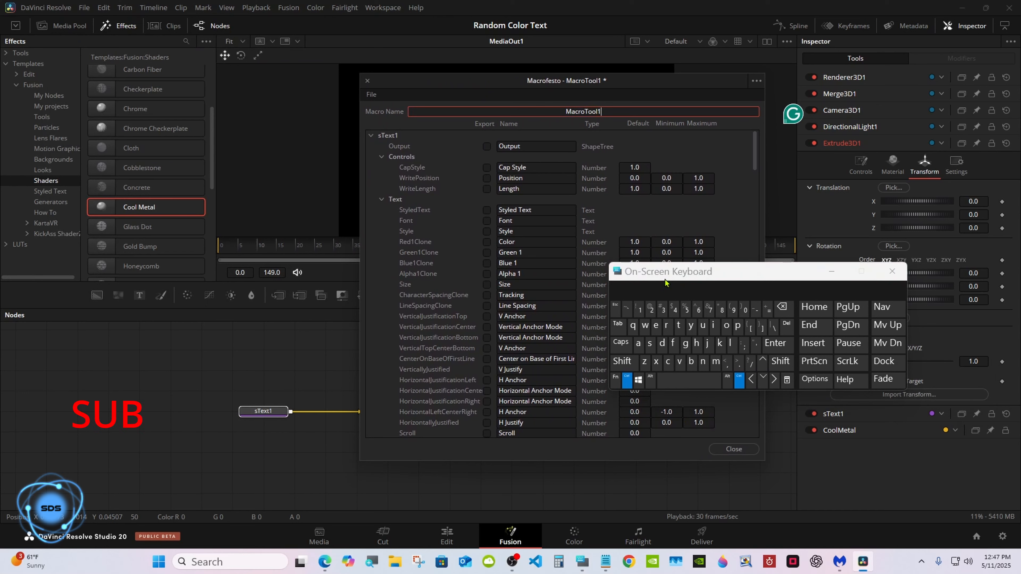
Name the macro "Random Color Text Tutorial"
left_click(638, 343)
left_click(781, 307)
left_click(629, 366)
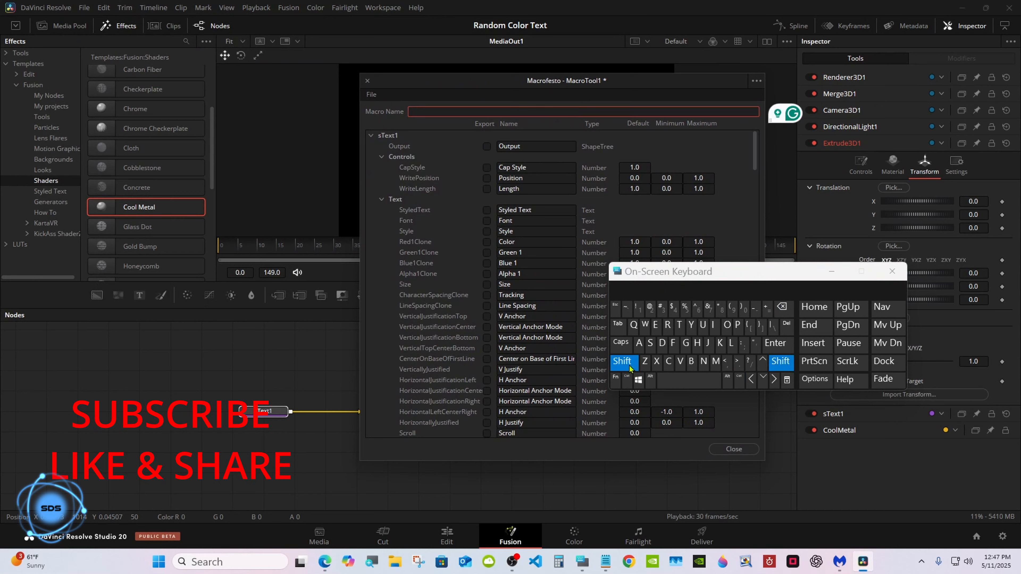
left_click(668, 324)
left_click(639, 343)
left_click(704, 360)
left_click(662, 342)
left_click(726, 324)
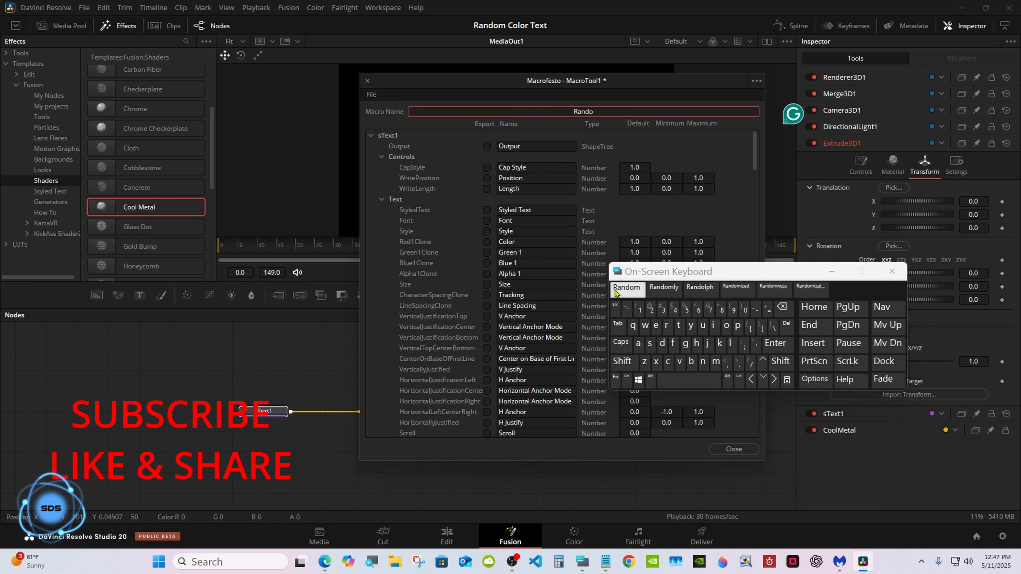
left_click(617, 293)
left_click(624, 362)
left_click(669, 362)
left_click(726, 326)
left_click(730, 345)
left_click(628, 291)
left_click(625, 362)
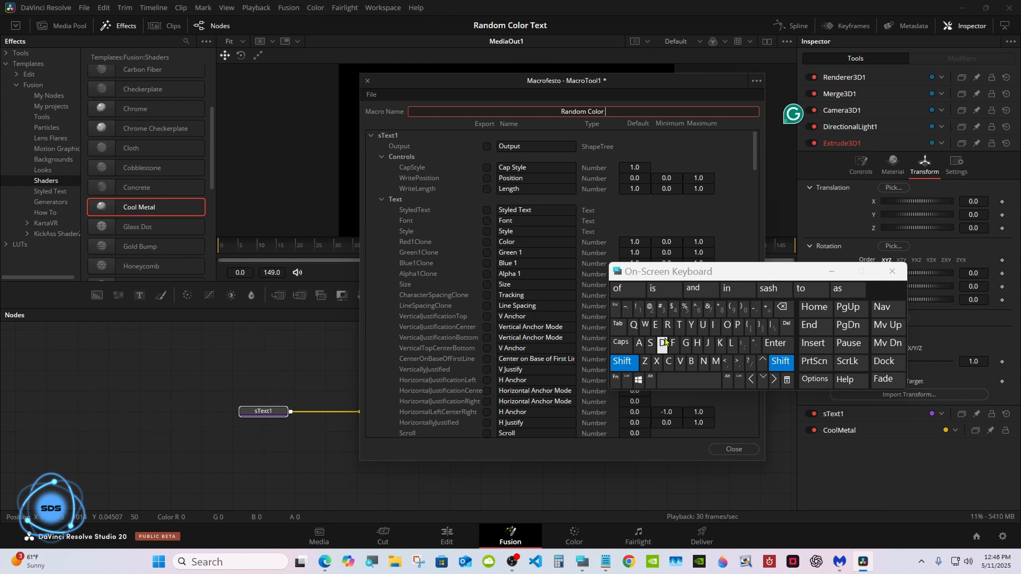
left_click(679, 324)
left_click(656, 325)
left_click(657, 361)
left_click(626, 291)
left_click(628, 362)
left_click(679, 326)
left_click(703, 326)
left_click(679, 326)
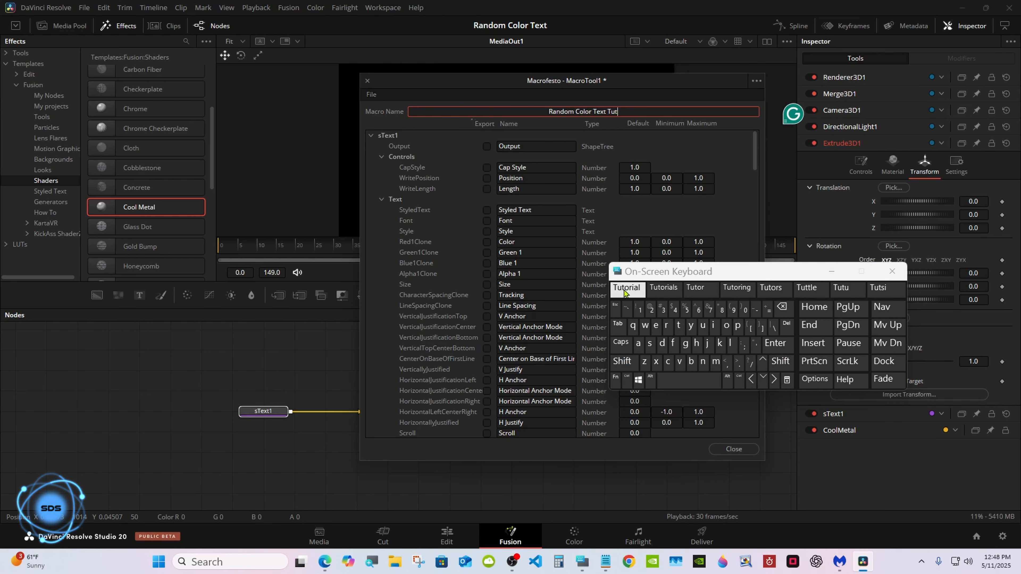
left_click(625, 288)
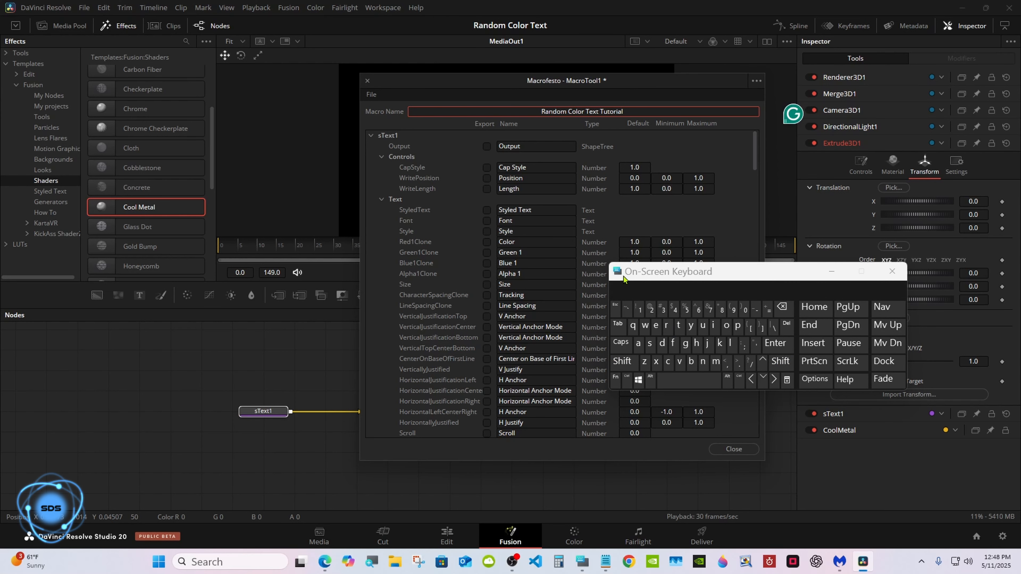
left_click_drag(625, 278, 632, 277)
Export sText1's Styled Text, Font, Style, Size, Tracking, Line Spacing, vertical anchor, Center on Base of First Line and H Anchor controls in the macro
left_click(487, 209)
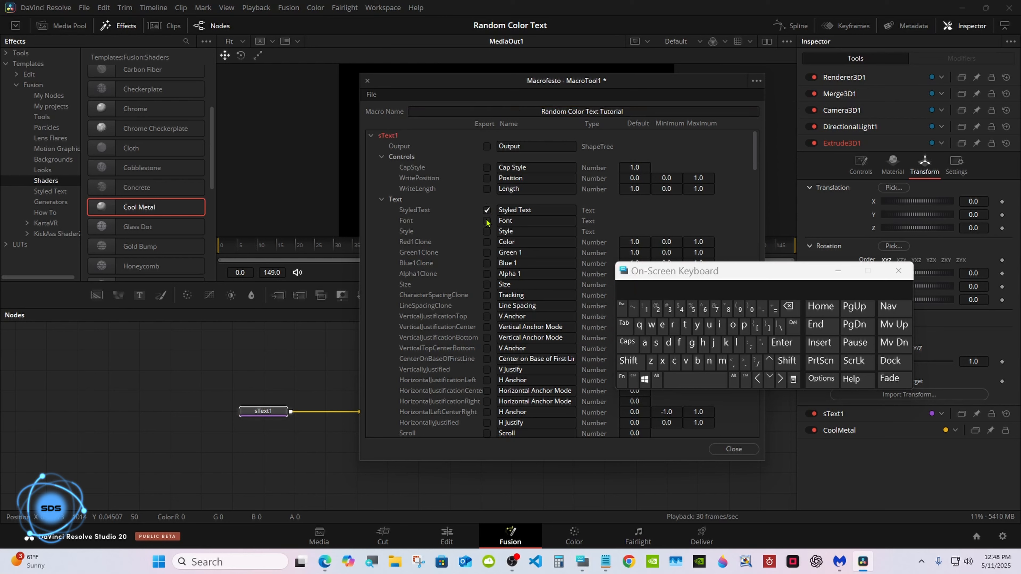
left_click(486, 232)
left_click(486, 285)
left_click(486, 295)
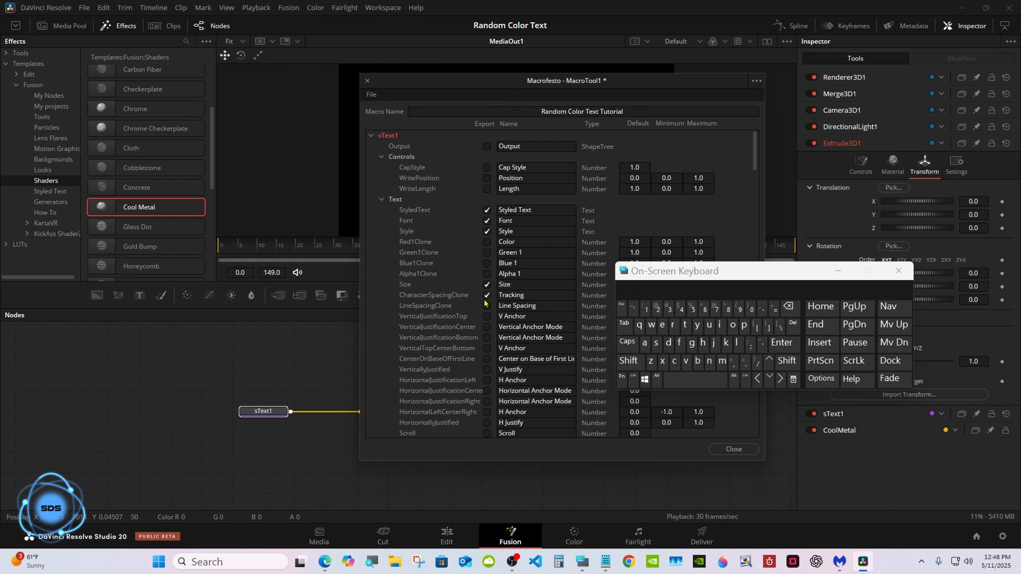
left_click(486, 316)
left_click(486, 327)
left_click(486, 338)
left_click(486, 349)
left_click(486, 358)
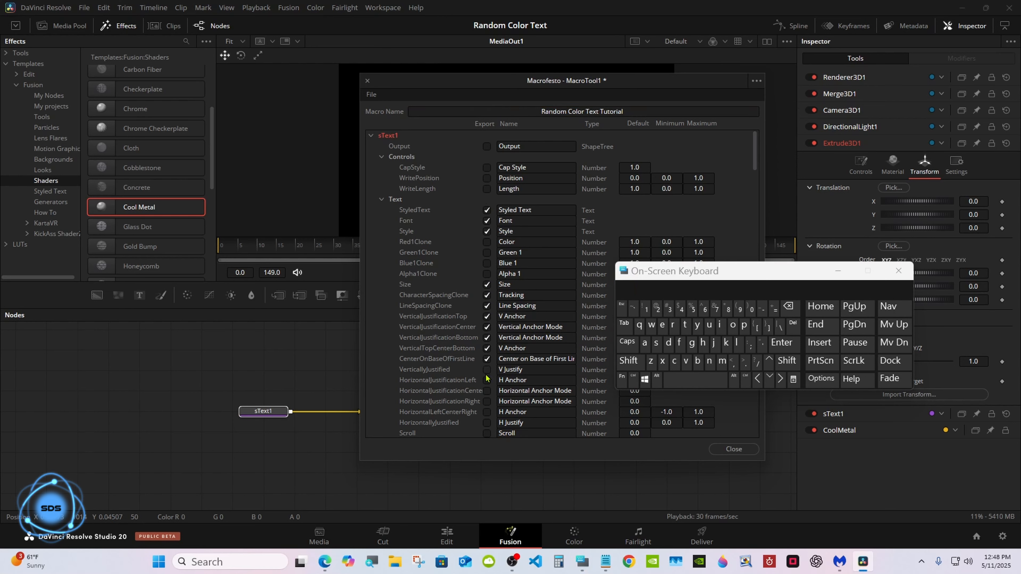
left_click(486, 380)
Export sText1's layout Center control in the macro and collapse the sText1 section
left_click(381, 199)
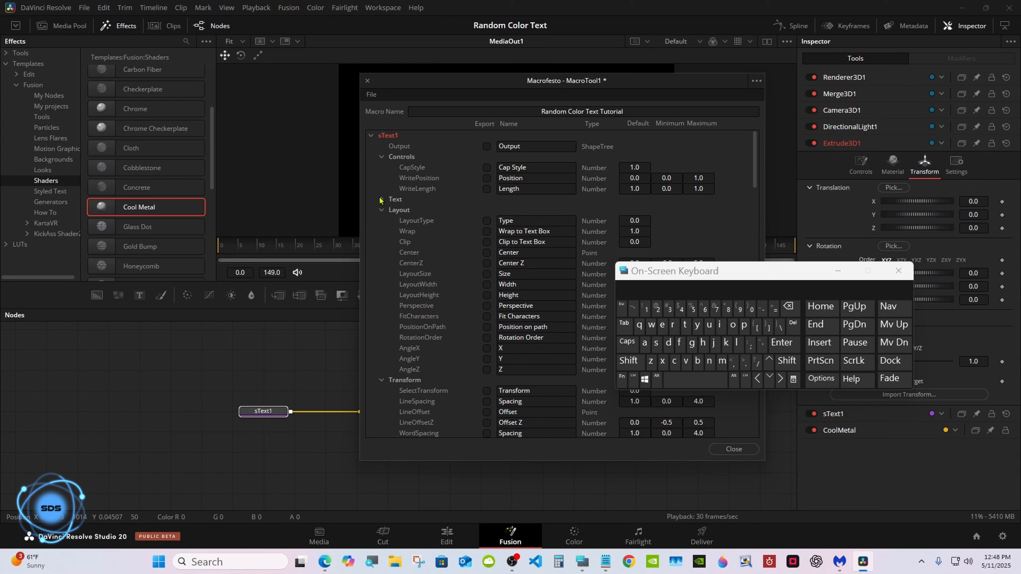
left_click(486, 252)
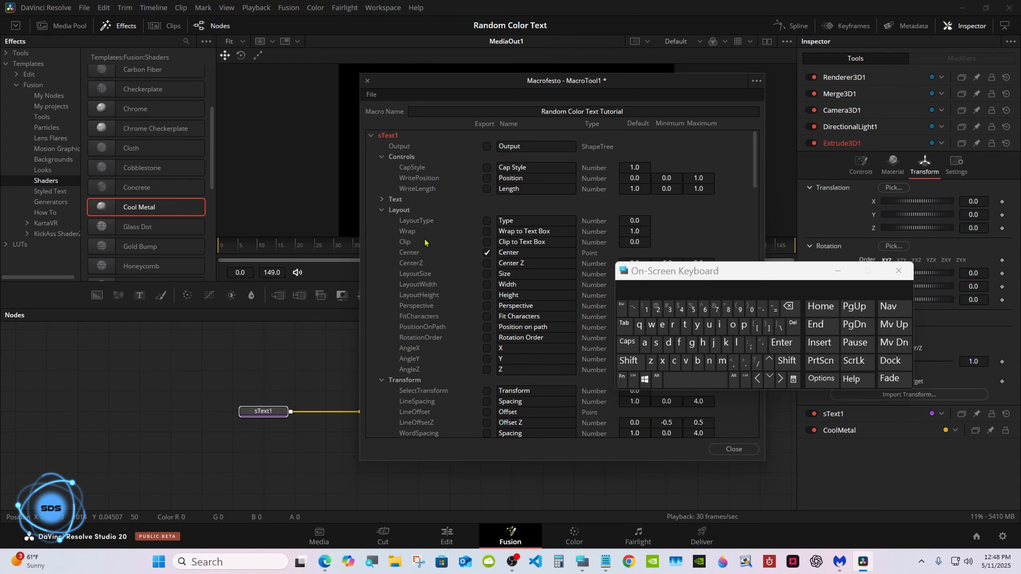
left_click(381, 210)
left_click(381, 157)
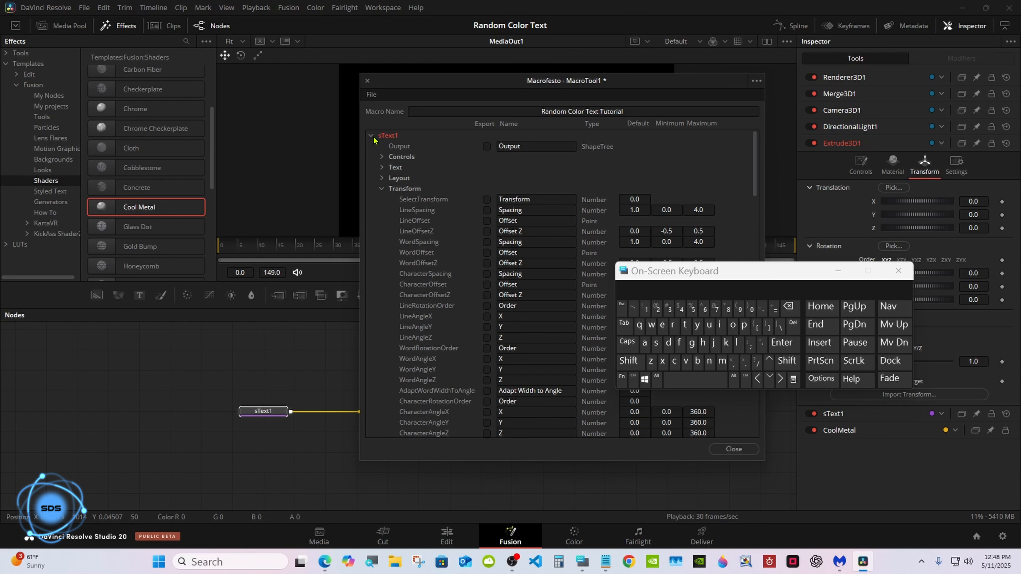
left_click(372, 137)
Export the X, Y and Z rotation controls of Extrude3D1 in the macro
left_click(371, 146)
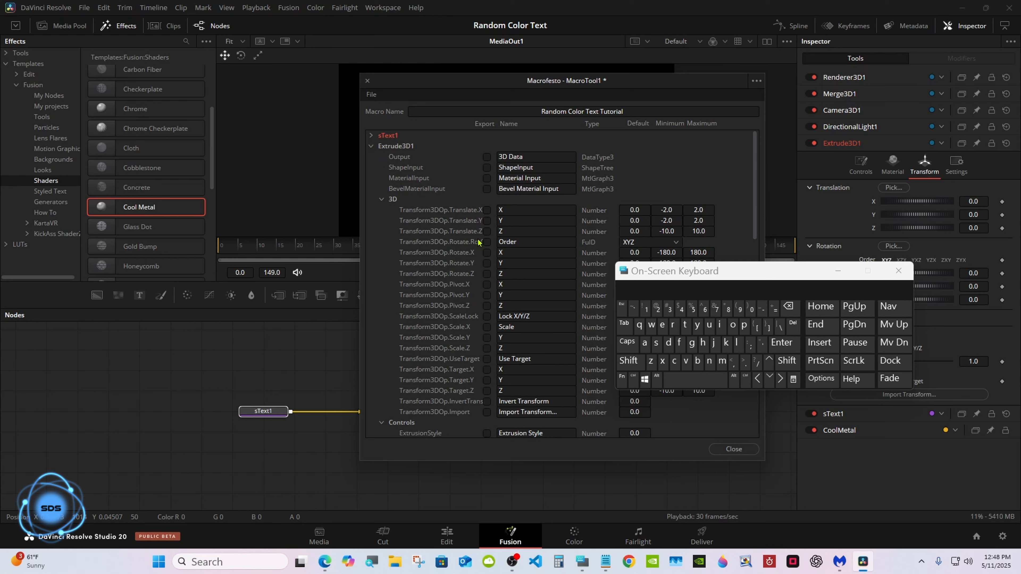
left_click(487, 252)
left_click(487, 263)
left_click(486, 273)
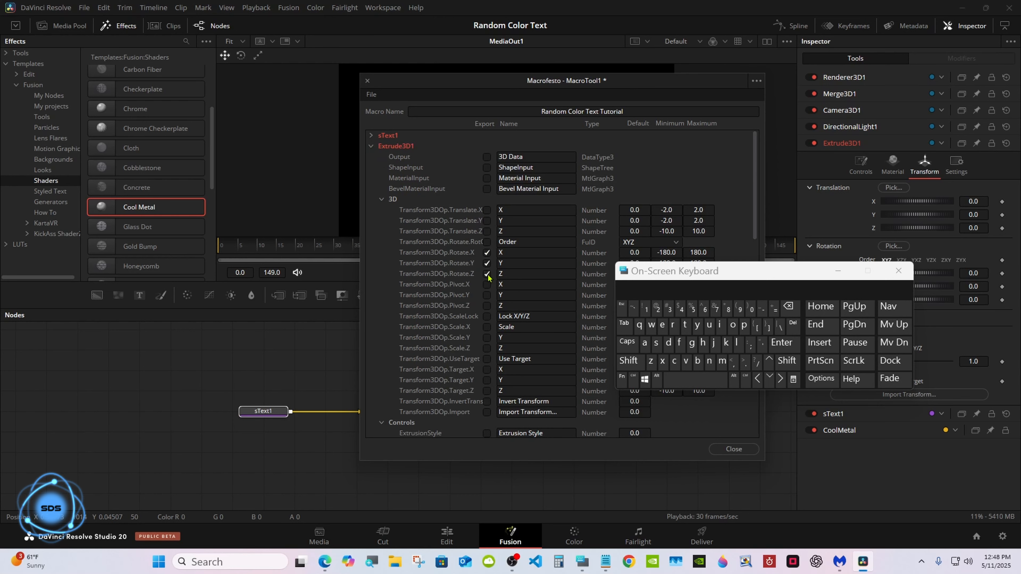
Export Extrude3D1's Extrusion Style, Extrusion Profile, Extrusion Depth, Bevel Depth, Bevel Width, Front and Back controls in the macro and collapse its section
left_click(381, 200)
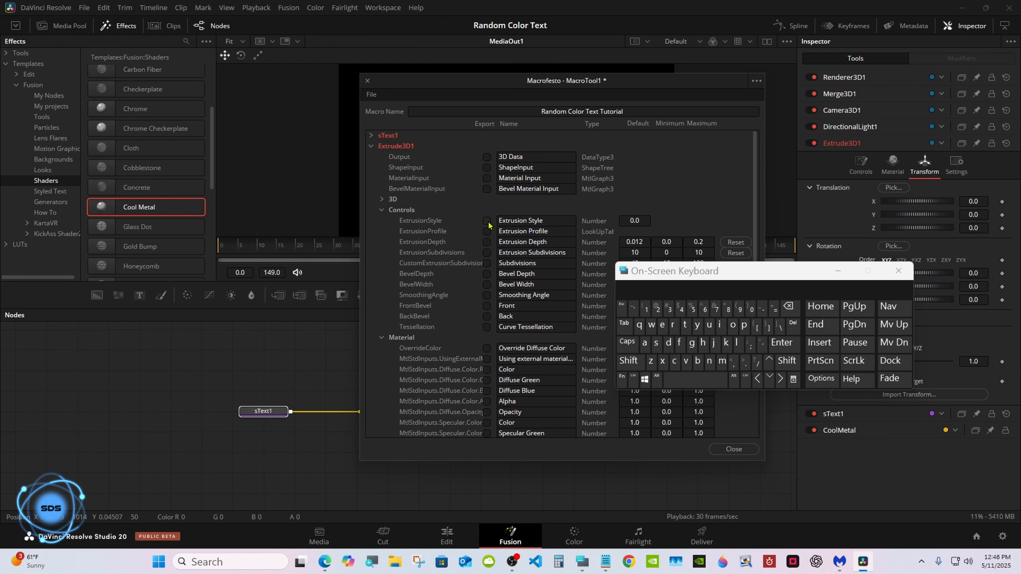
left_click(487, 221)
left_click(487, 231)
left_click(487, 242)
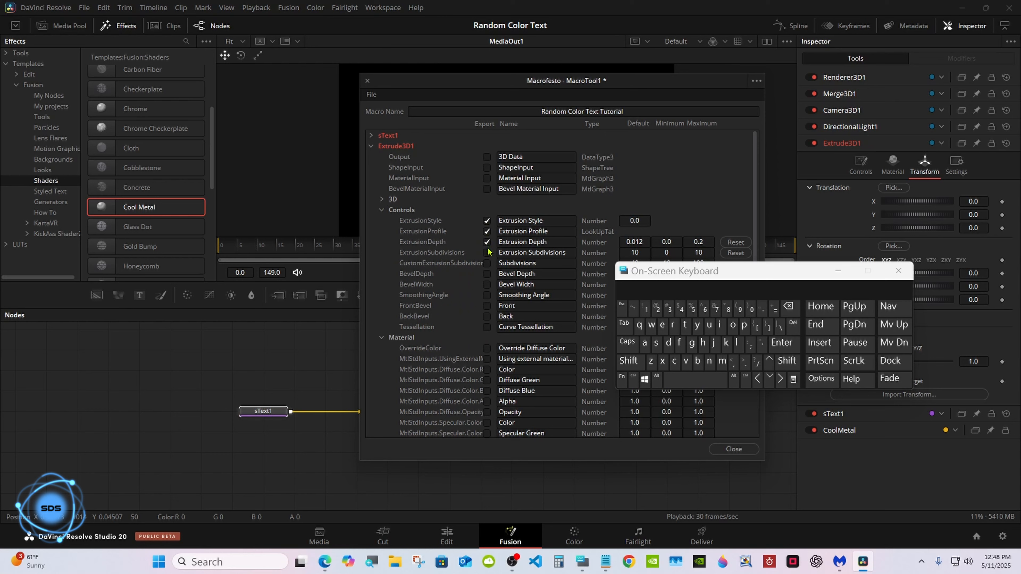
left_click(486, 274)
left_click(487, 284)
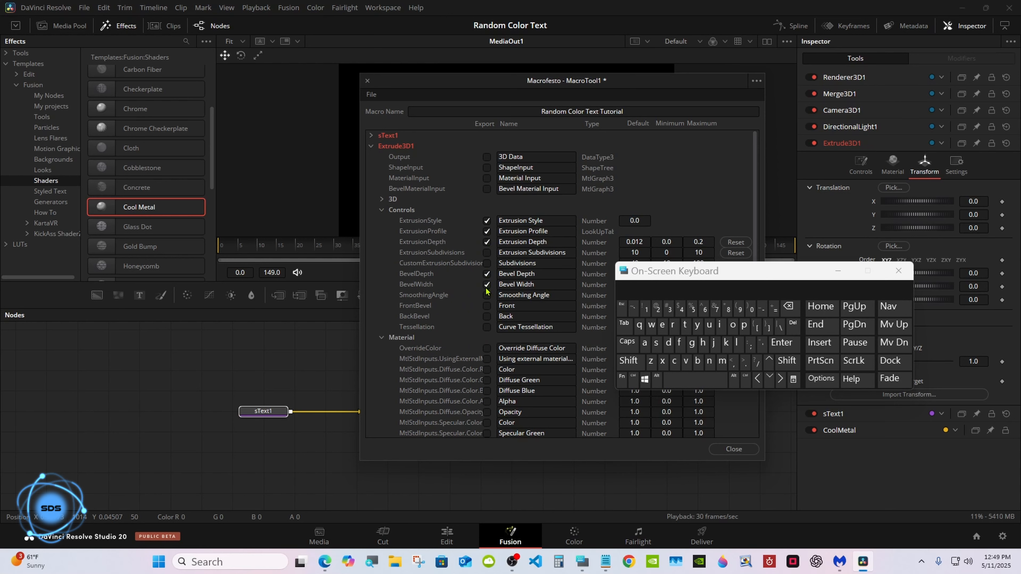
left_click(487, 306)
left_click(487, 317)
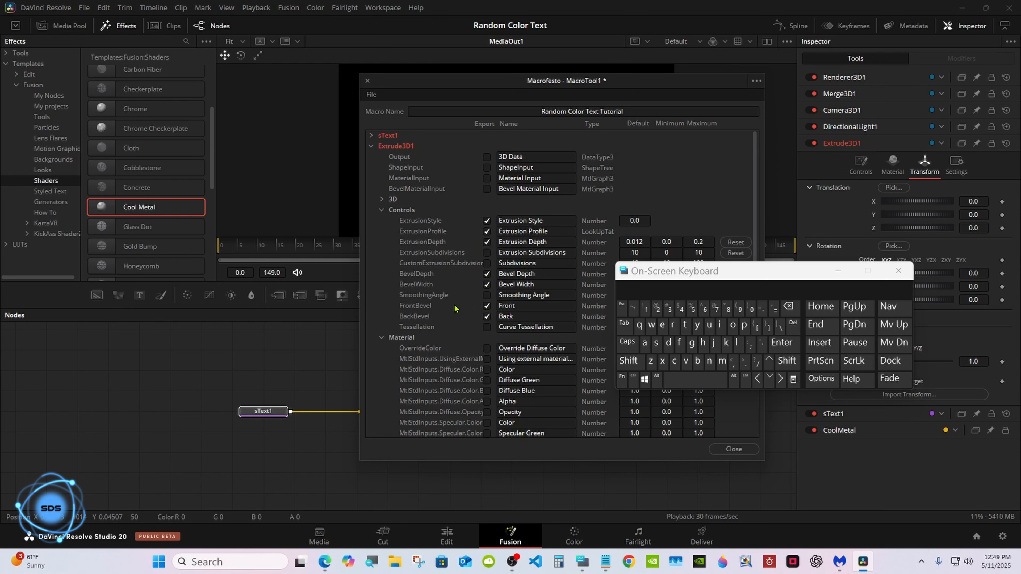
left_click(381, 210)
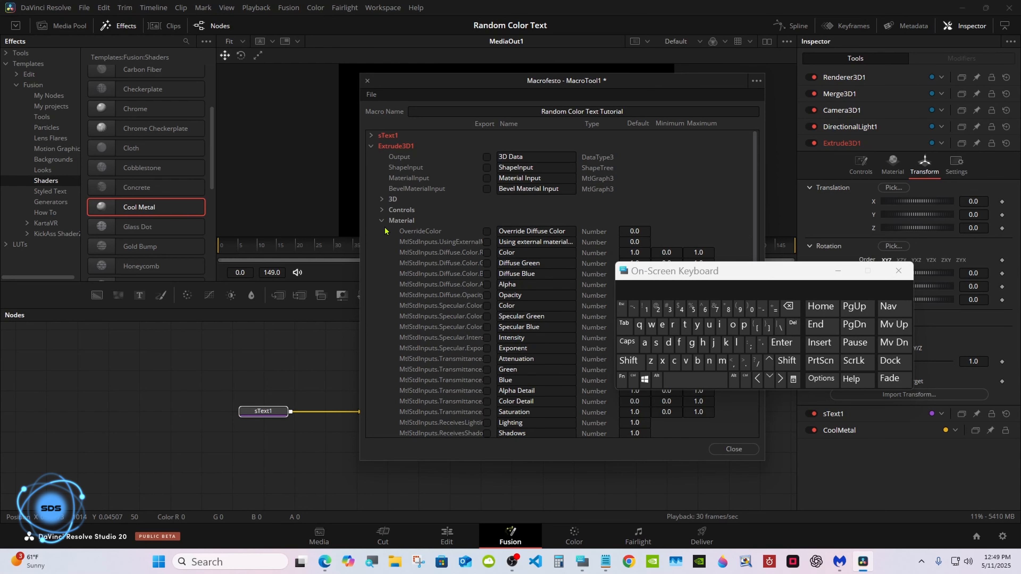
left_click(381, 223)
left_click(371, 146)
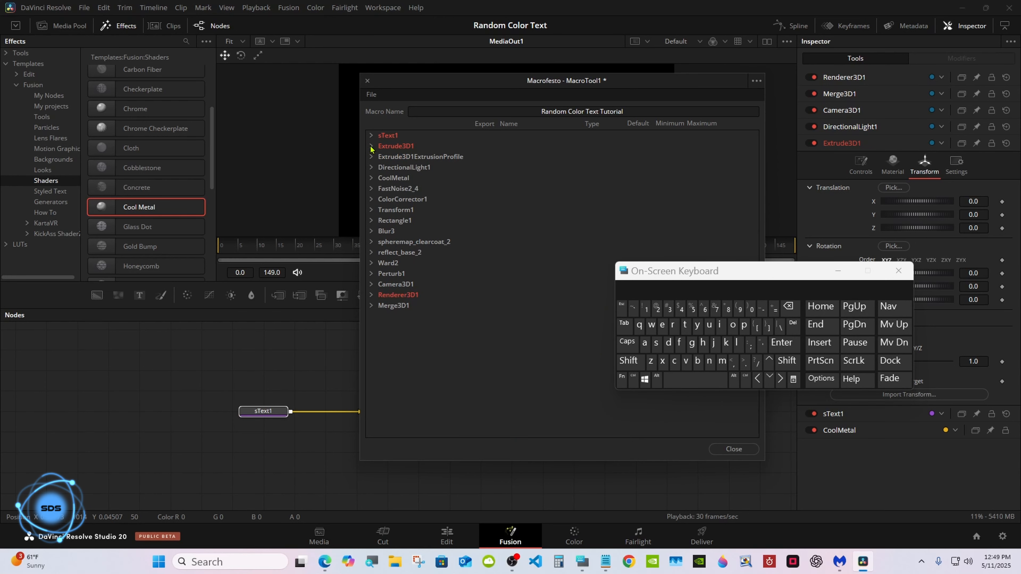
Export DirectionalLight1's Intensity control in the macro and collapse its section
left_click(371, 167)
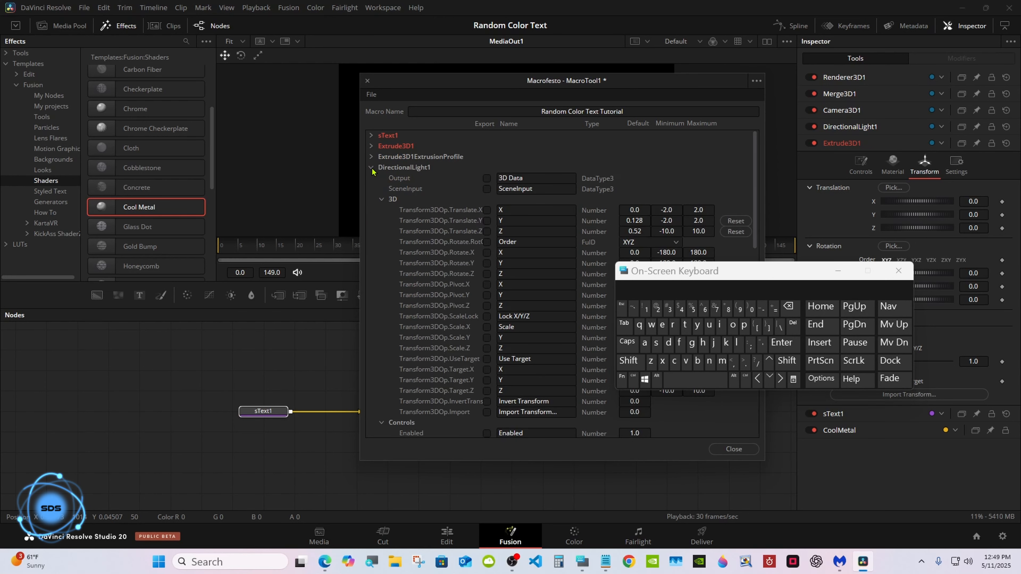
left_click(381, 199)
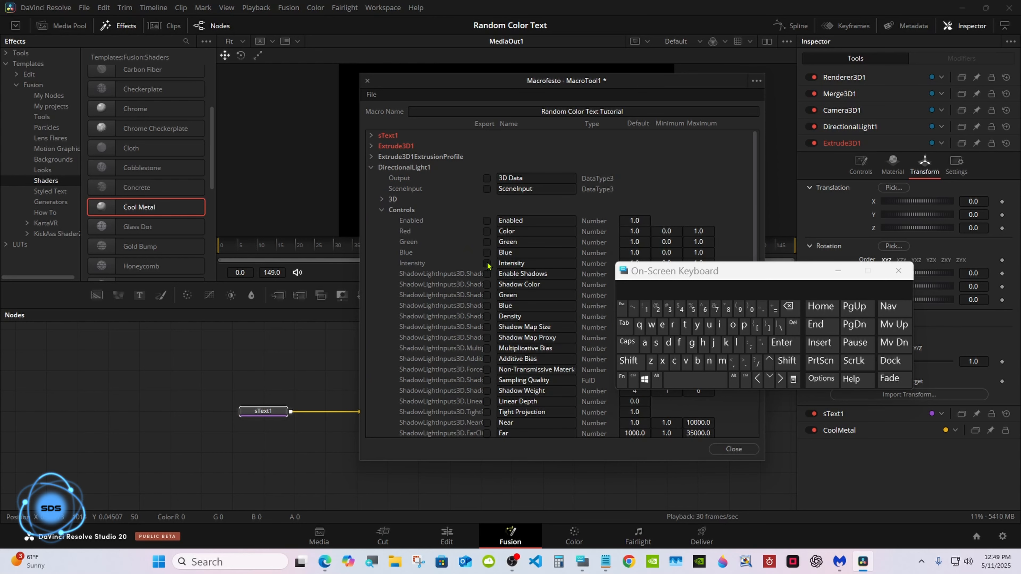
left_click(381, 210)
left_click(371, 167)
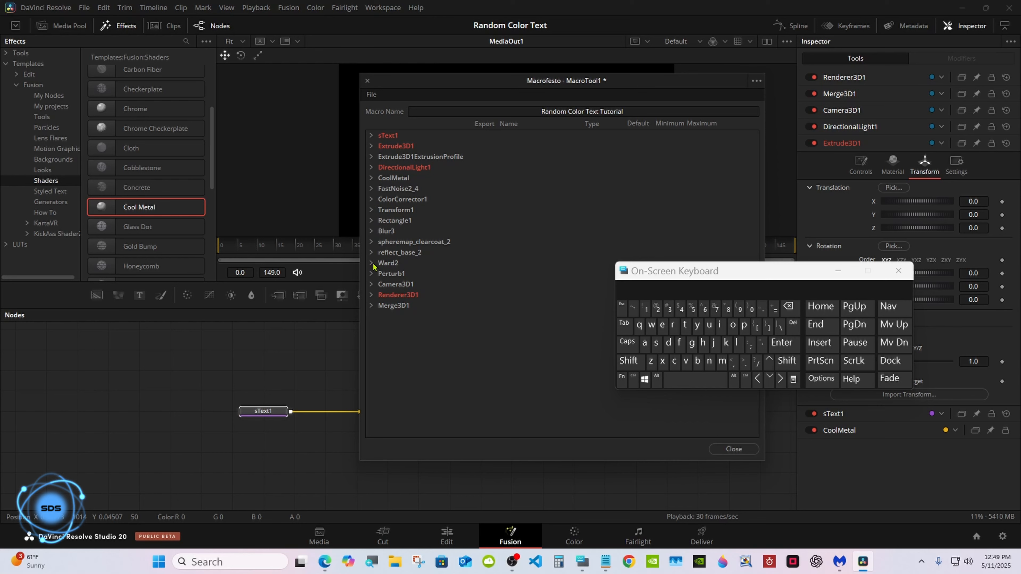
Export Perturb1's Value, Random Seed, Reseed, Strength, Wobble and Speed controls in the macro
left_click(371, 274)
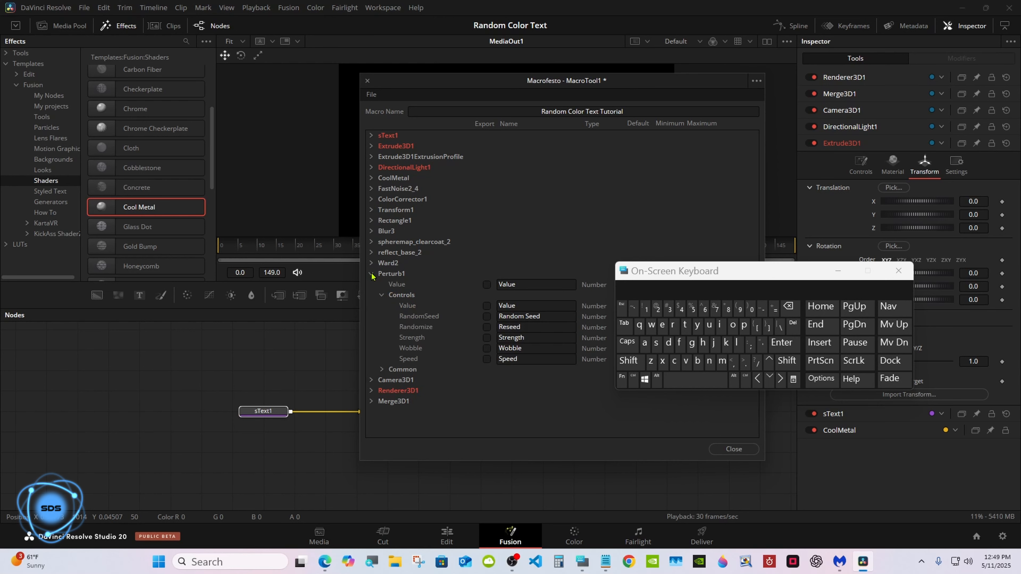
left_click(487, 306)
left_click(487, 316)
left_click(487, 327)
left_click(487, 337)
left_click(486, 360)
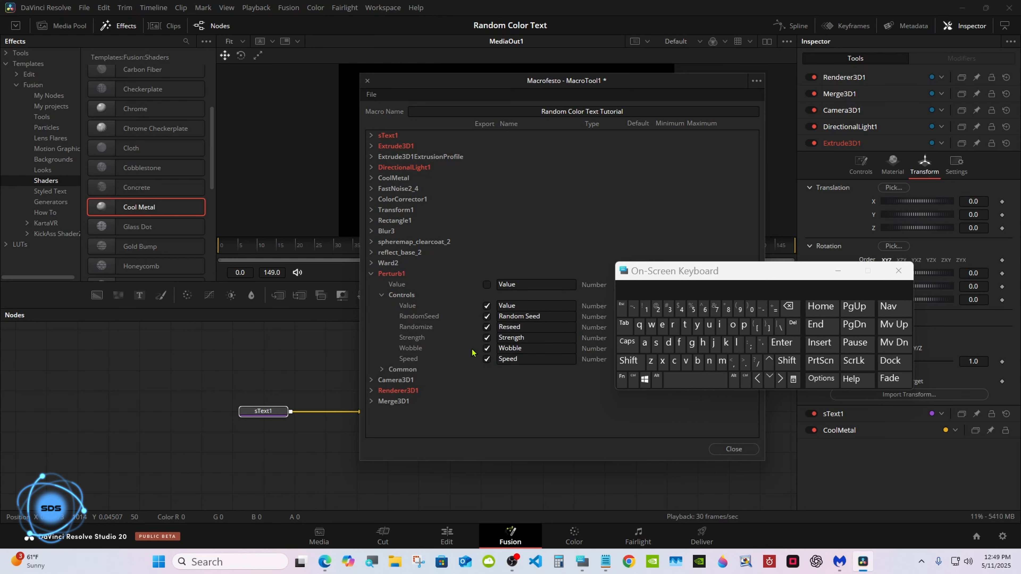
Save the macro as a group named Random Color Text Tutorial.setting in the Random Color Text folder under Templates, Edit, Titles
left_click(372, 97)
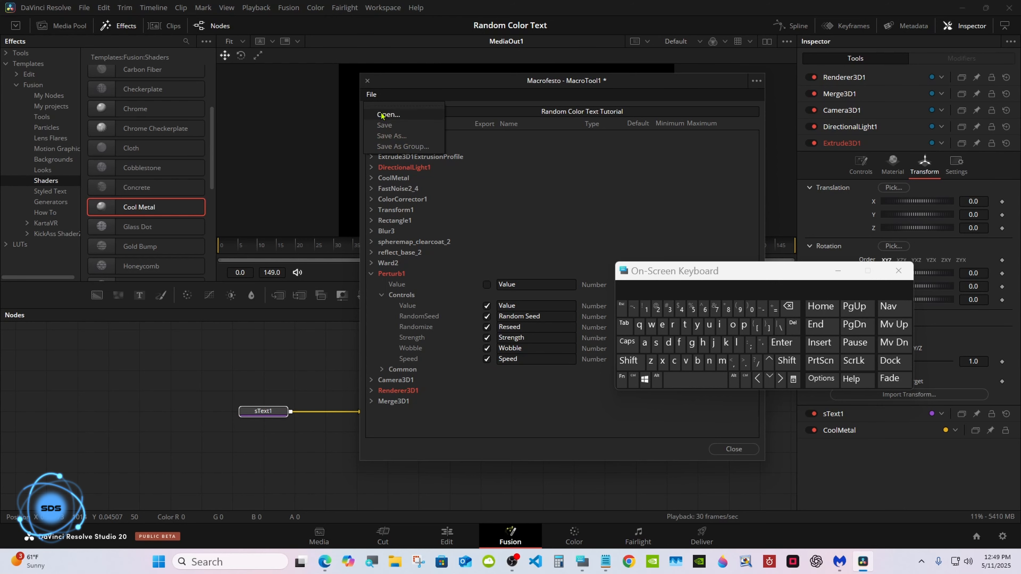
left_click(418, 147)
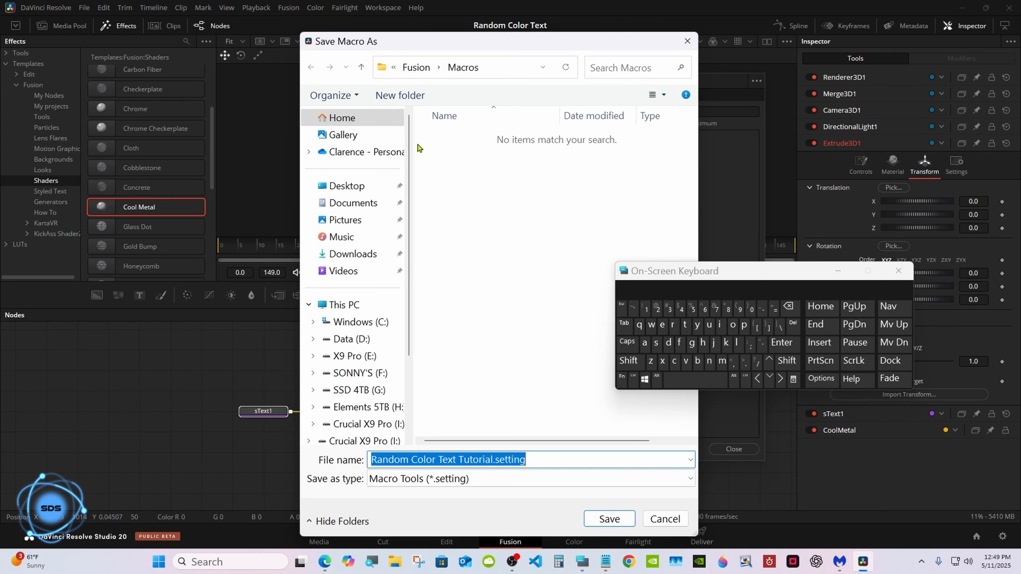
left_click(416, 68)
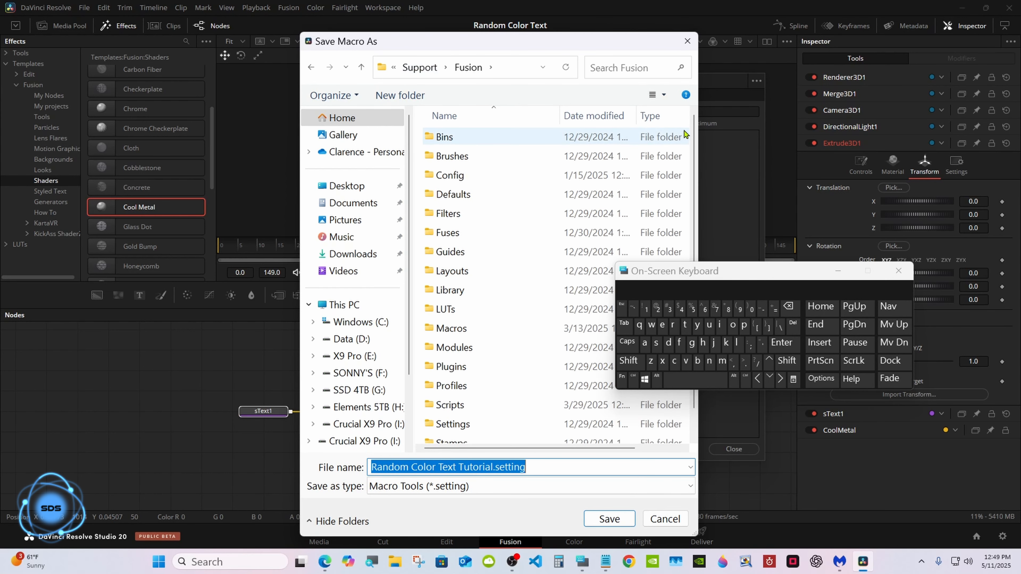
scroll(525, 432, "down", 1)
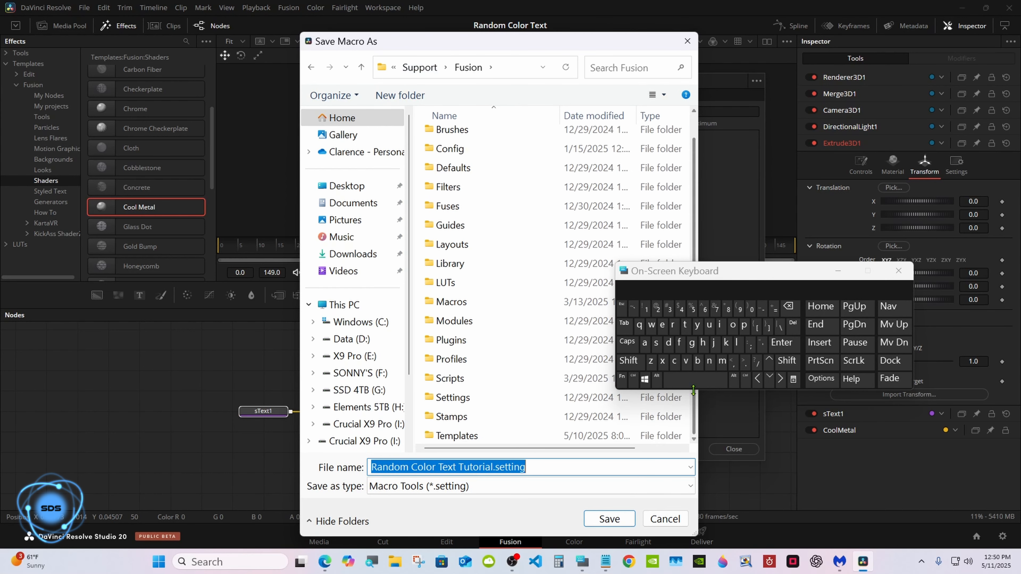
double_click(525, 432)
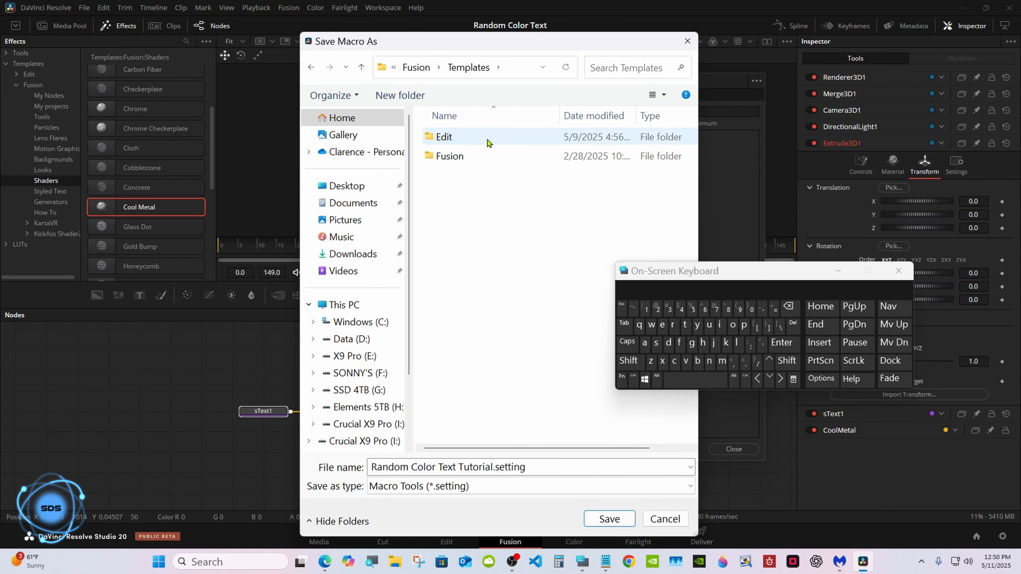
double_click(445, 137)
double_click(490, 173)
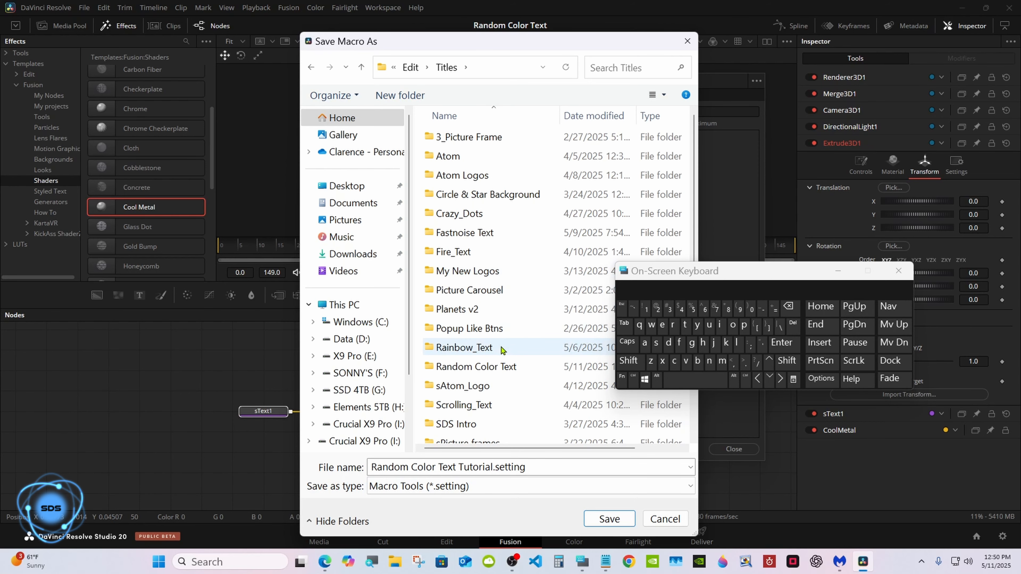
double_click(502, 365)
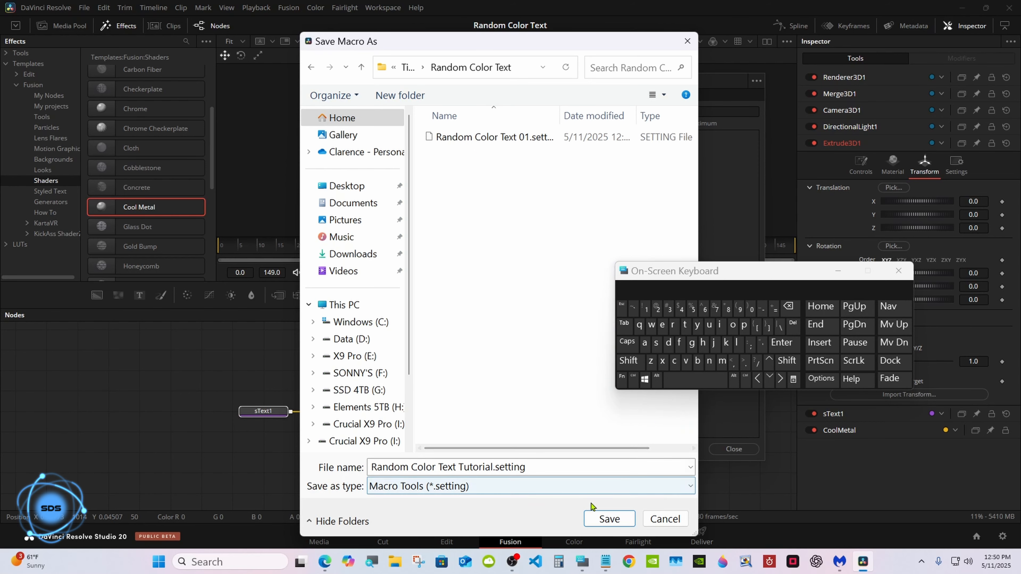
left_click(599, 518)
Close the macro editor, minimize the on-screen keyboard and return to the node graph with nothing selected
left_click(720, 450)
left_click(838, 271)
left_click(684, 329)
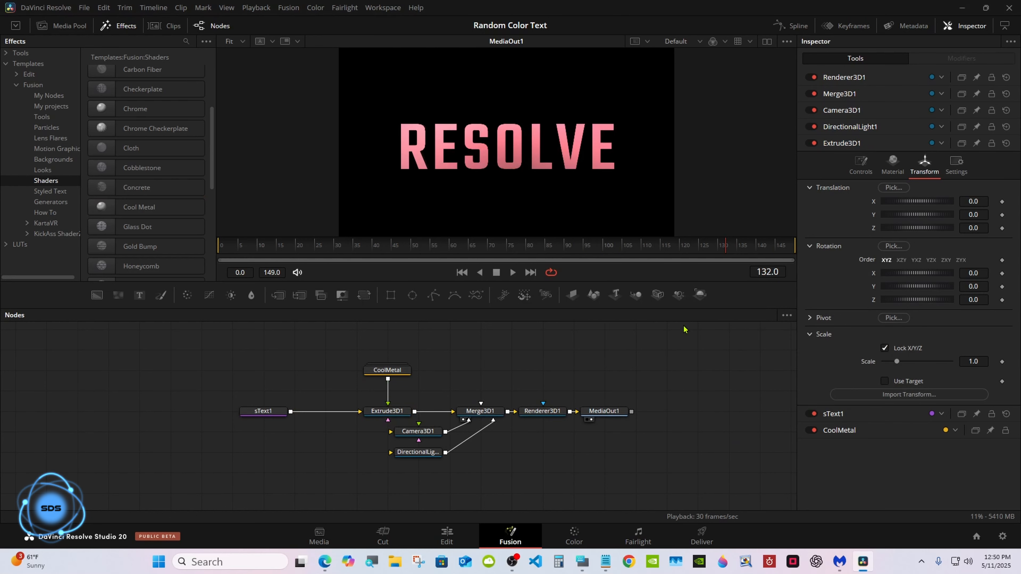
On the Edit page, place the Random Color Text Tutorial title right after the Fusion composition on Video 1 and extend it to about 00:00:30:28
left_click(447, 537)
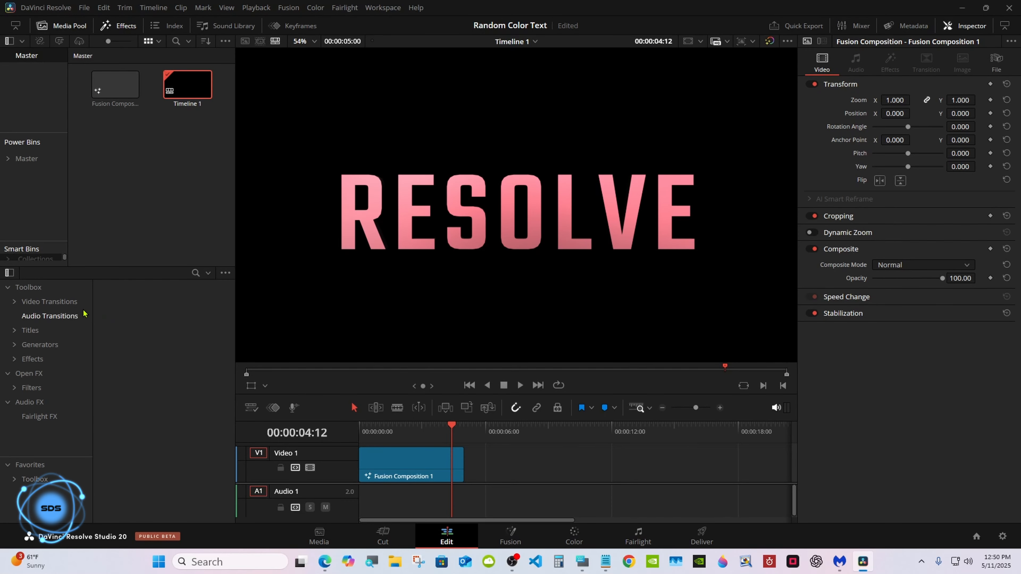
left_click(82, 330)
scroll(86, 318, "down", 5)
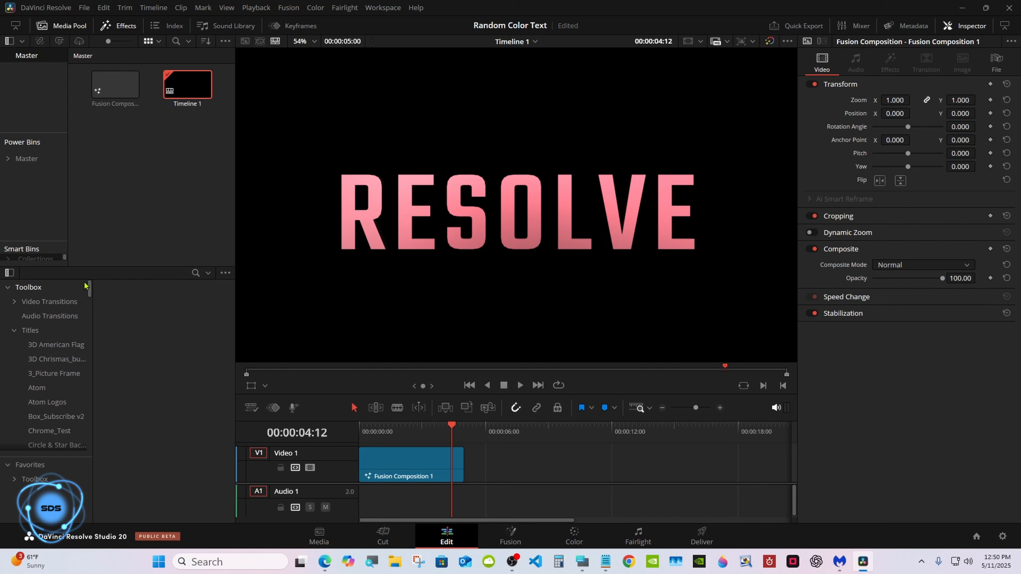
left_click_drag(87, 299, 735, 458)
left_click(57, 359)
key("ctrl+minus")
left_click_drag(548, 458, 680, 459)
left_click(618, 466)
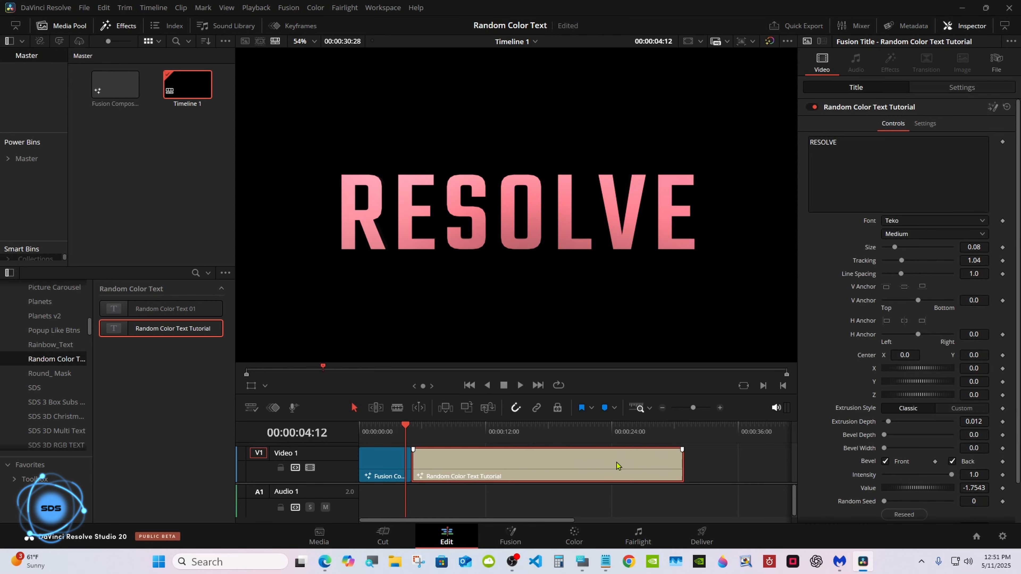
Move the playhead to 00:00:06:18 within the title clip and save the project
left_click(429, 435)
key("ctrl+s")
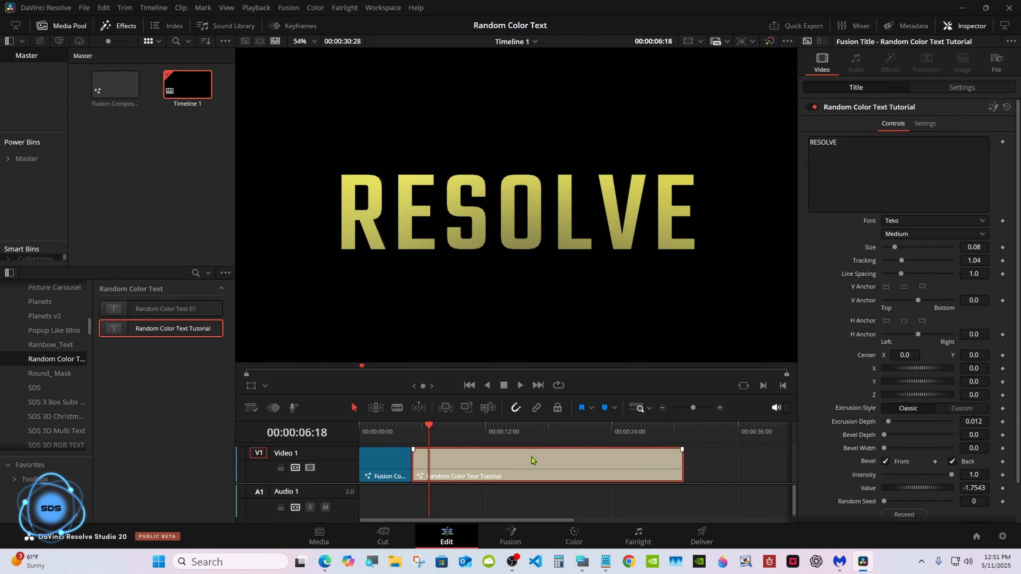
Try out the title's Y rotation, Center Y, Z rotation and Custom extrusion style, resetting each one
scroll(1017, 292, "down", 2)
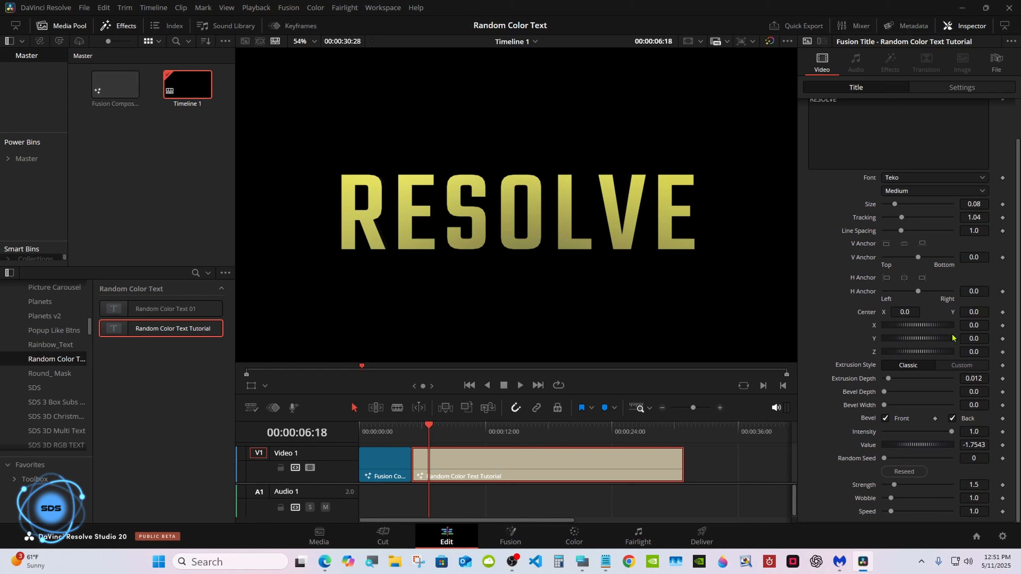
left_click_drag(952, 339, 907, 339)
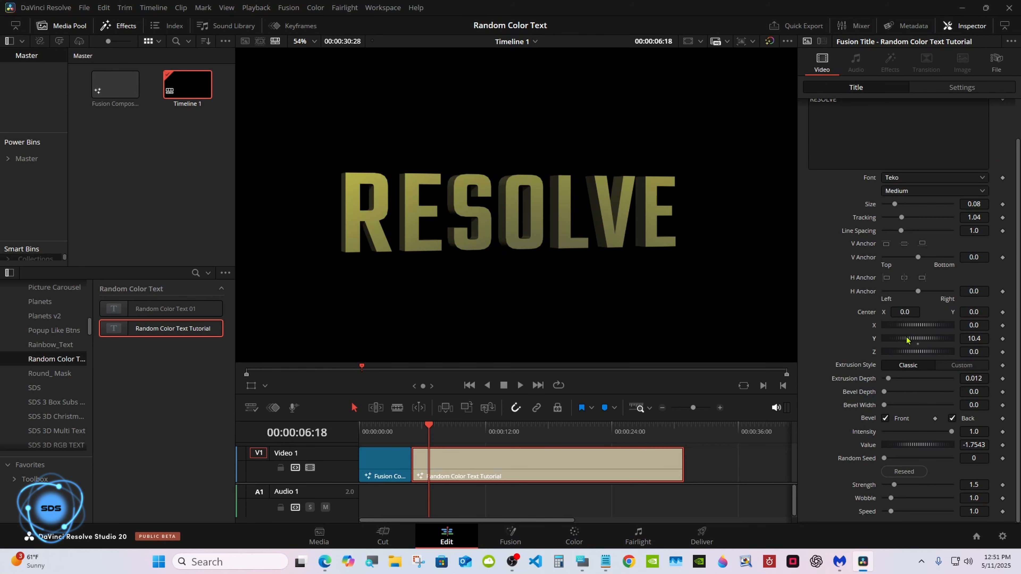
left_click(918, 344)
left_click_drag(969, 312, 916, 311)
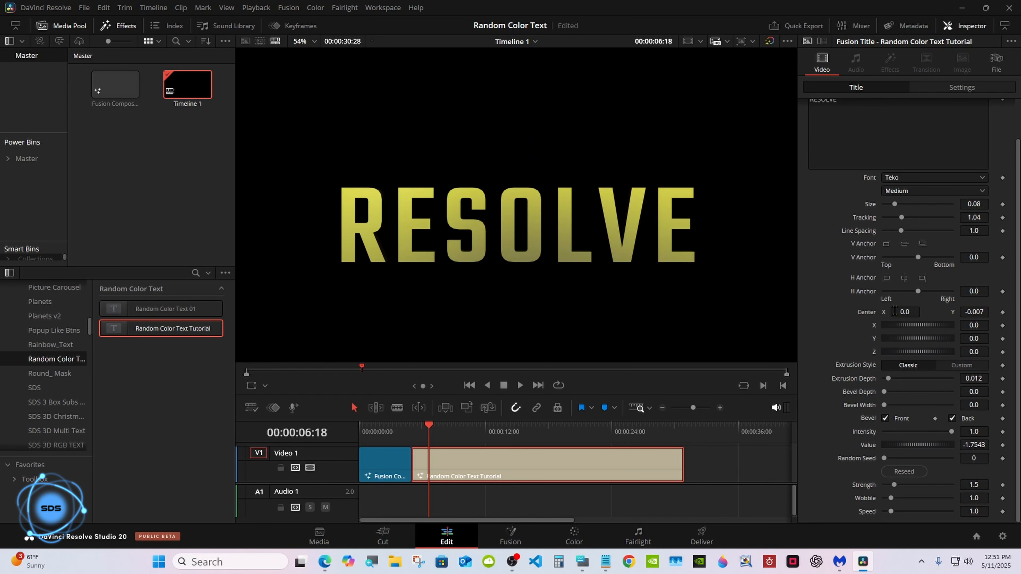
double_click(871, 315)
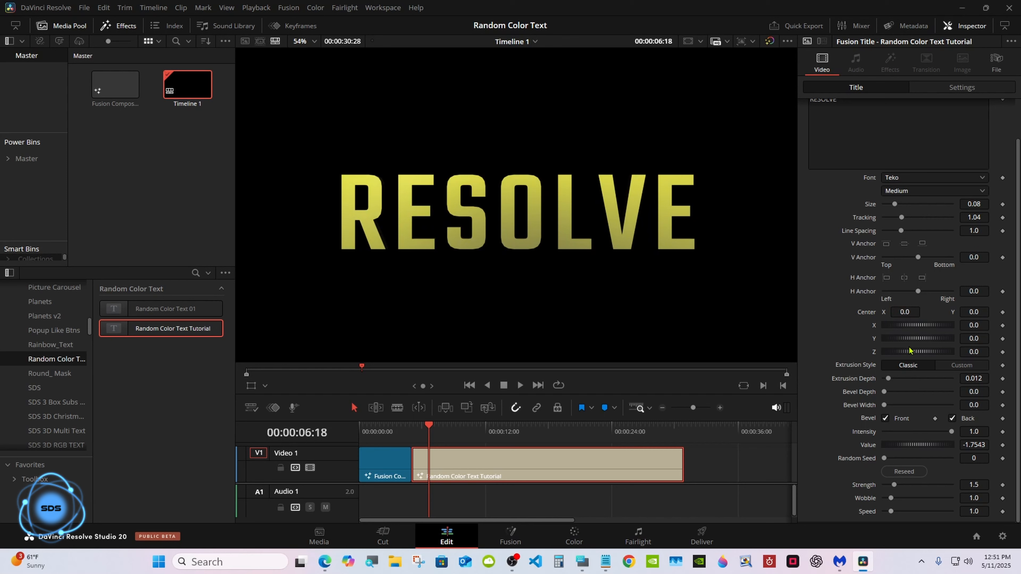
left_click_drag(911, 353, 916, 357)
double_click(916, 356)
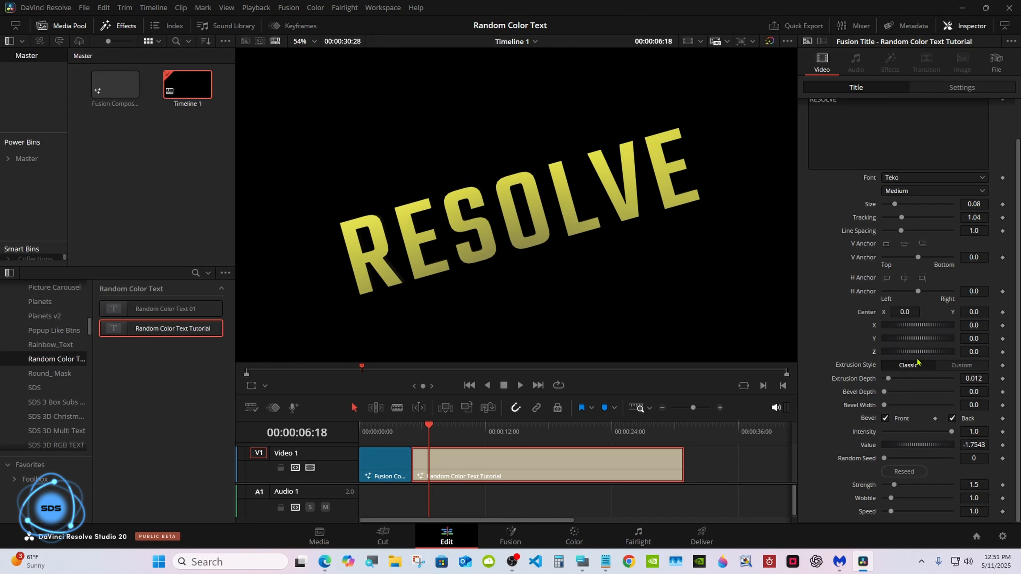
left_click(962, 366)
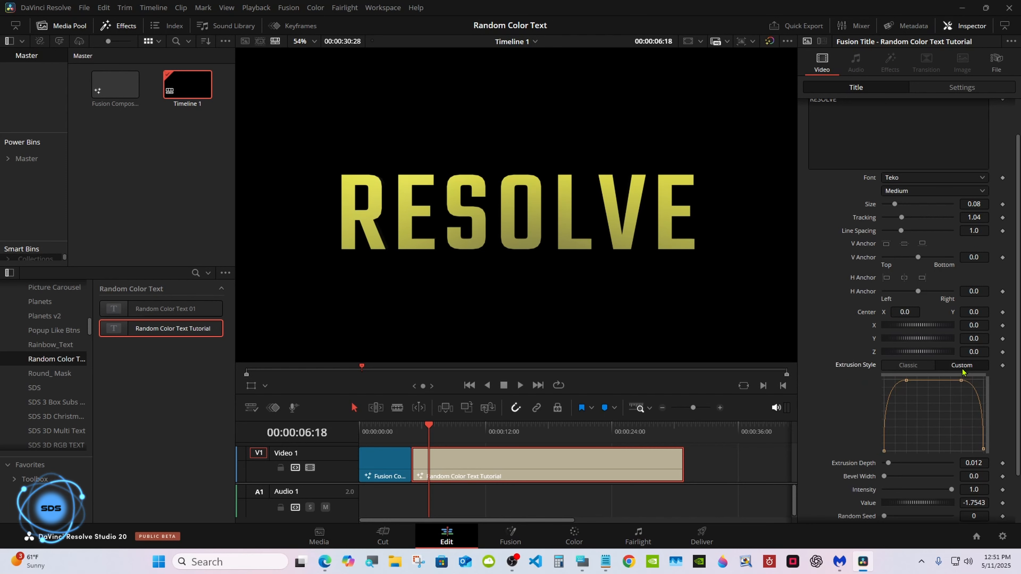
left_click(908, 367)
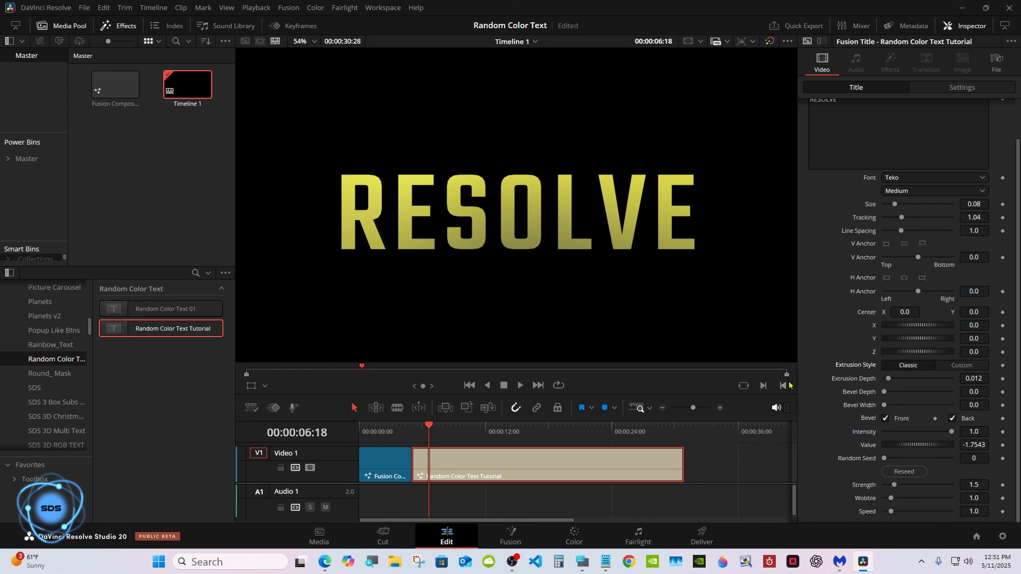
Play the title from near the start of its clip to check the random color changes, and stop playback
left_click(410, 437)
left_click(519, 388)
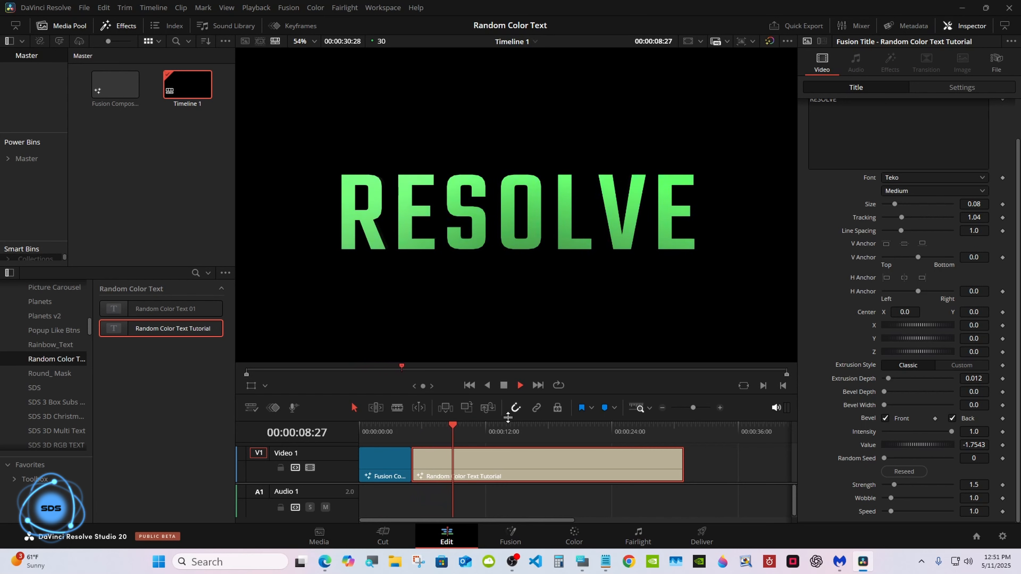
left_click(503, 385)
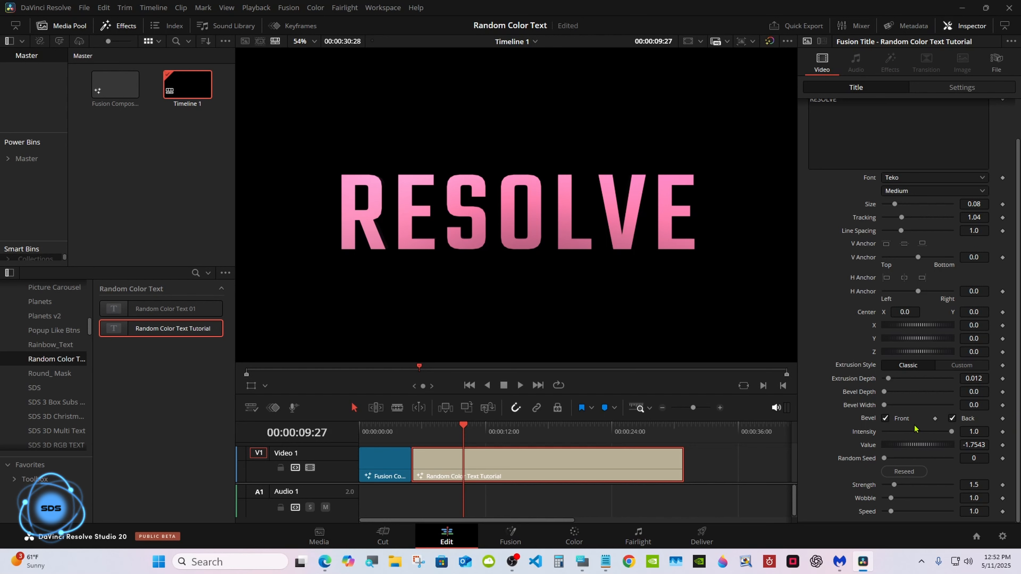
With the playhead at 00:00:05:00, set the title's Y rotation to 18.3 and save the project
left_click(413, 426)
left_click_drag(901, 346, 918, 341)
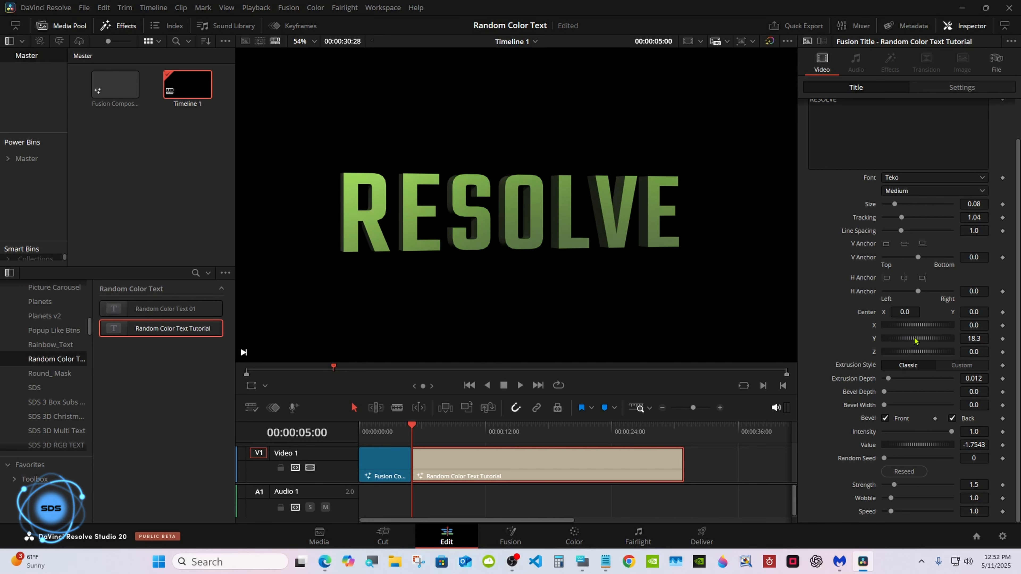
key("ctrl+s")
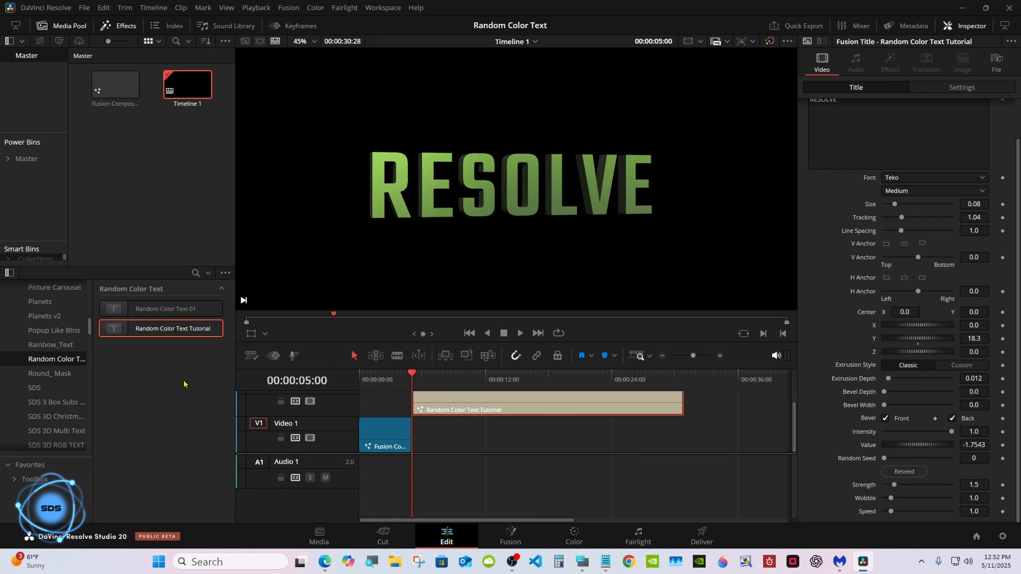
Add a Solid Color generator on Video 1 directly beneath the Random Color Text Tutorial title, spanning the title's length
scroll(44, 362, "up", 10)
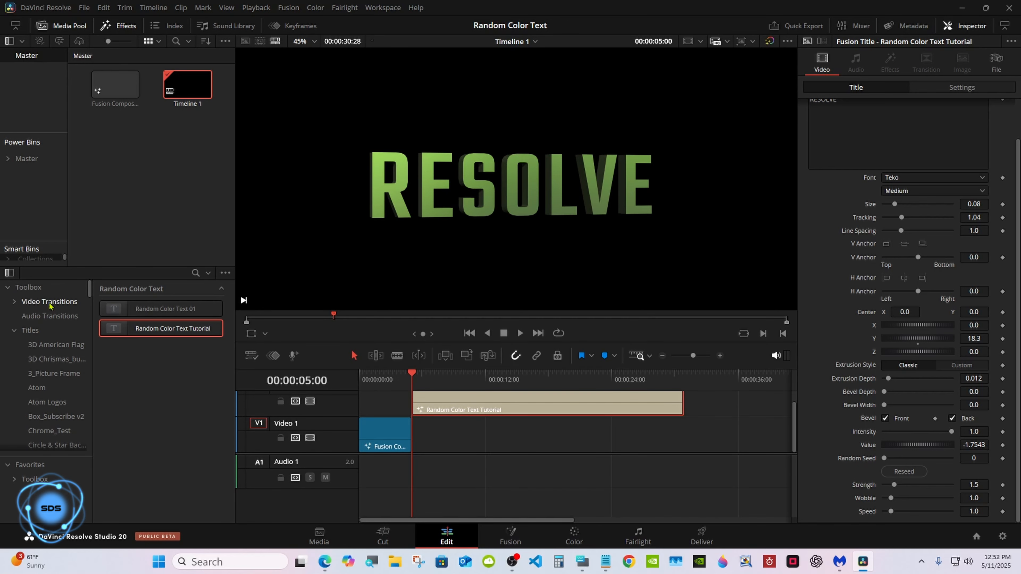
left_click(30, 330)
left_click(40, 345)
left_click_drag(161, 486, 684, 433)
Set the Solid Color clip's color to the dark blue custom color #274f76
left_click(443, 435)
left_click(882, 124)
left_click(369, 339)
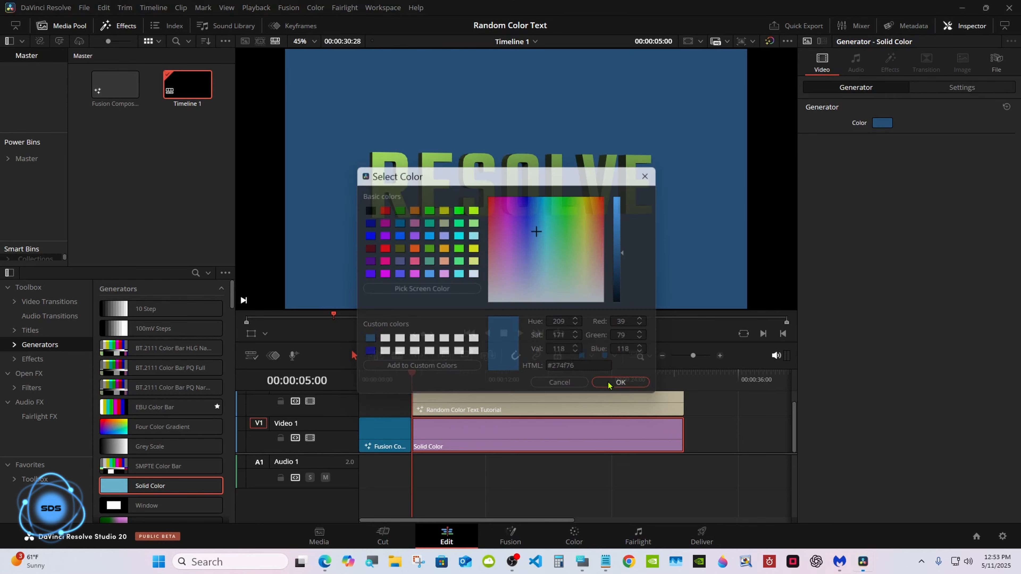
left_click(622, 383)
With the playhead at 00:00:05:18, set the title's extrusion style to Custom and its bevel width to 0.0008
left_click(420, 404)
left_click(961, 365)
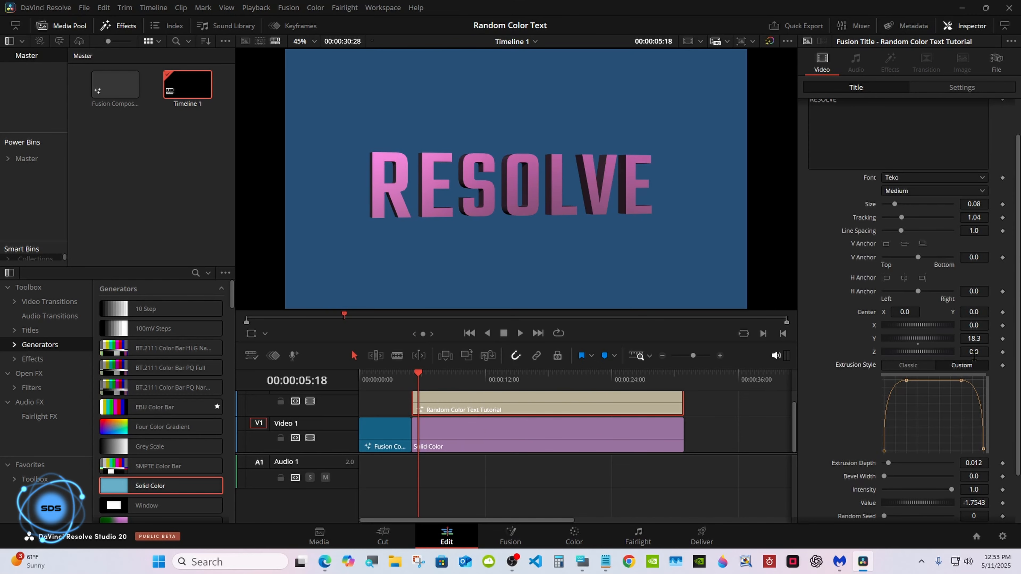
scroll(927, 425, "down", 3)
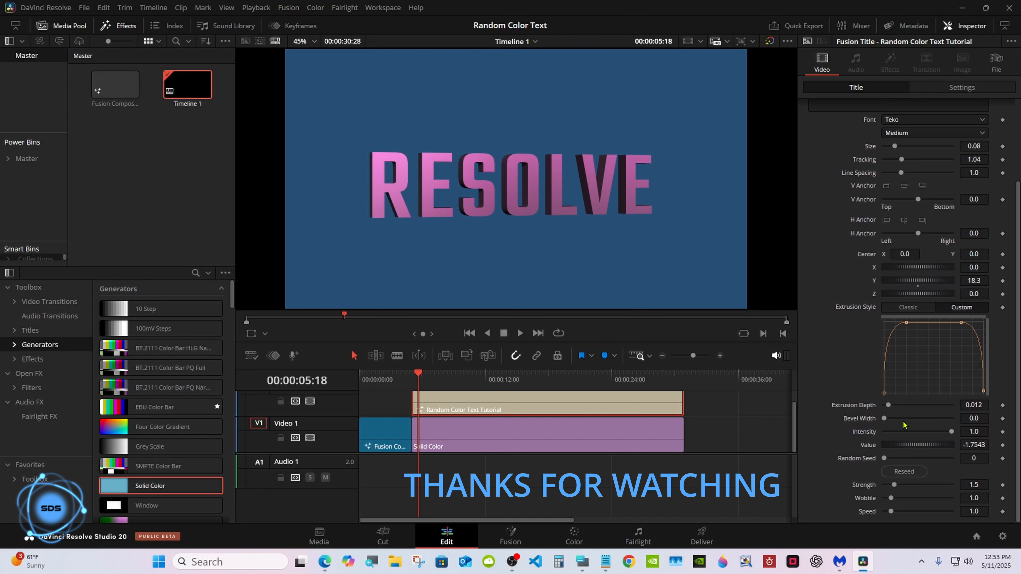
left_click_drag(883, 418, 885, 420)
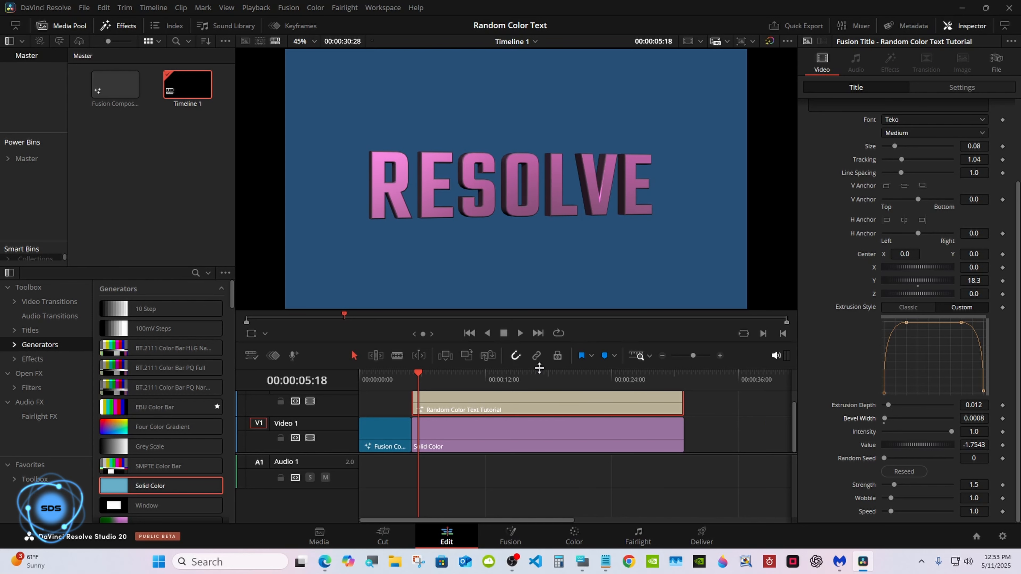
Enlarge the timeline viewer and play the title over the blue background to check its changing colors
left_click_drag(539, 369, 537, 398)
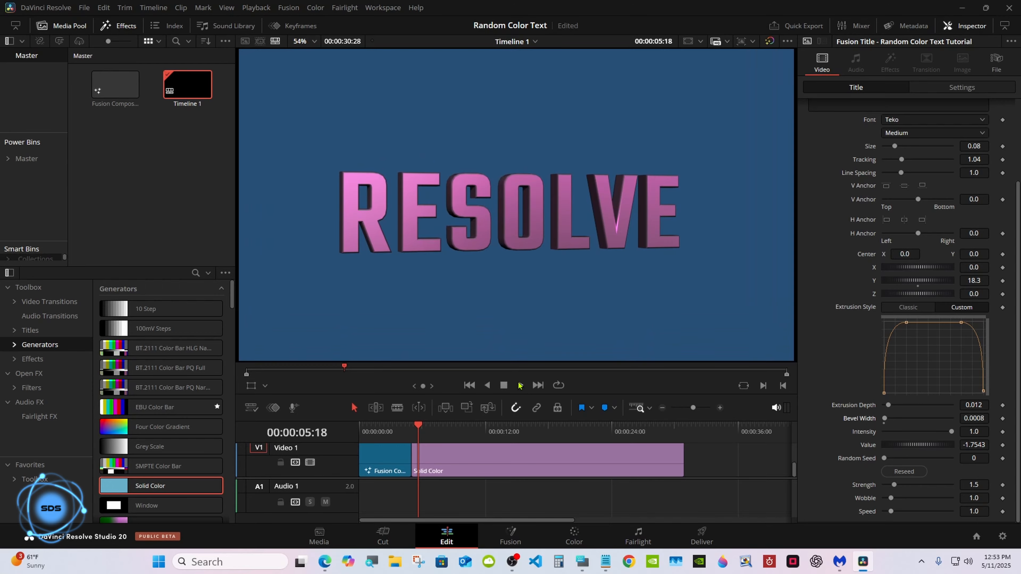
left_click(520, 359)
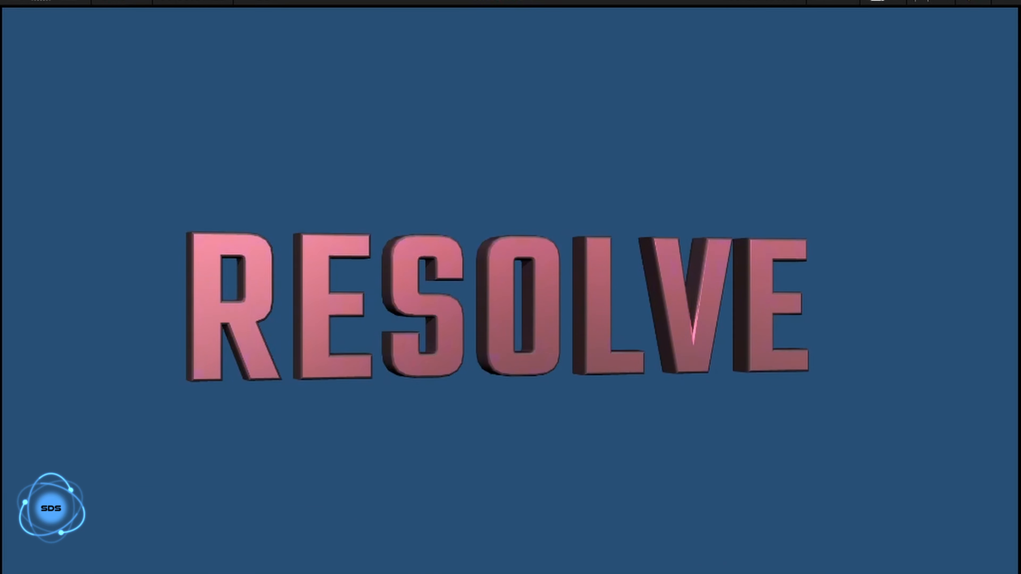